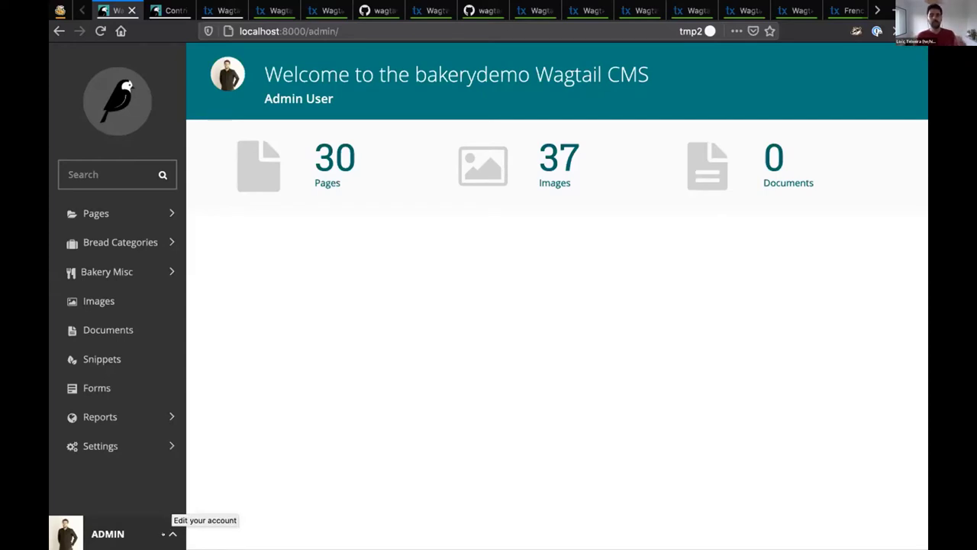
- Set the admin account's preferred language to French and save the language preferences
{"action": "left_click", "coordinate": [163, 534]}
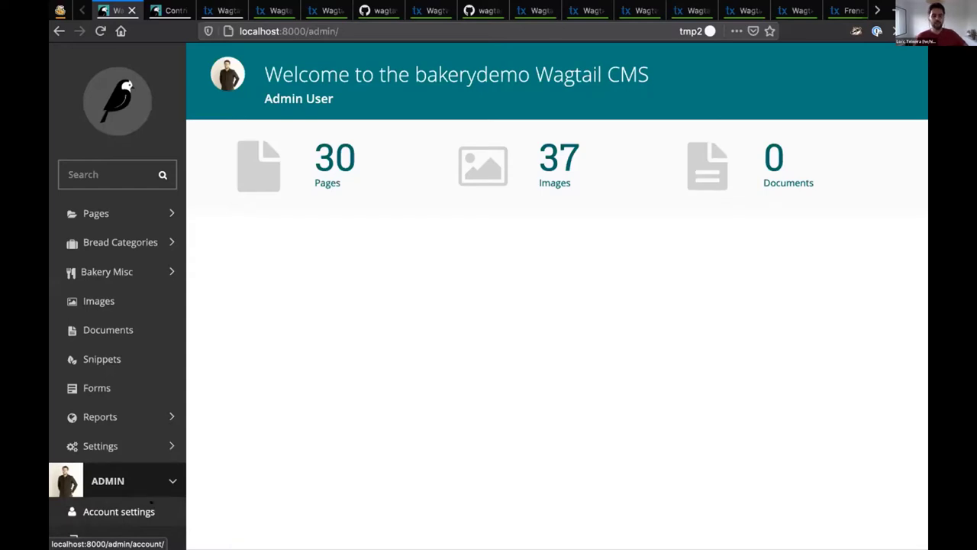
{"action": "left_click", "coordinate": [151, 502]}
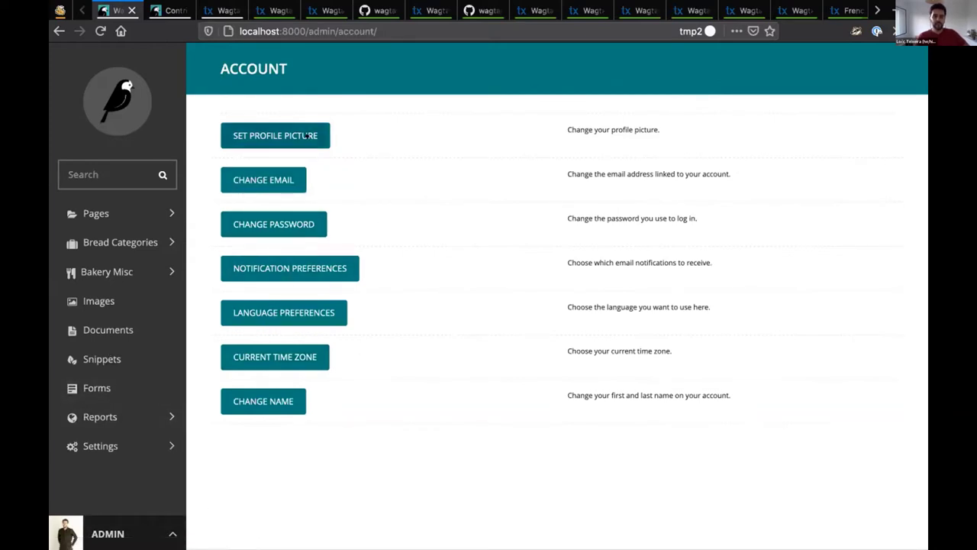
{"action": "left_click", "coordinate": [295, 313]}
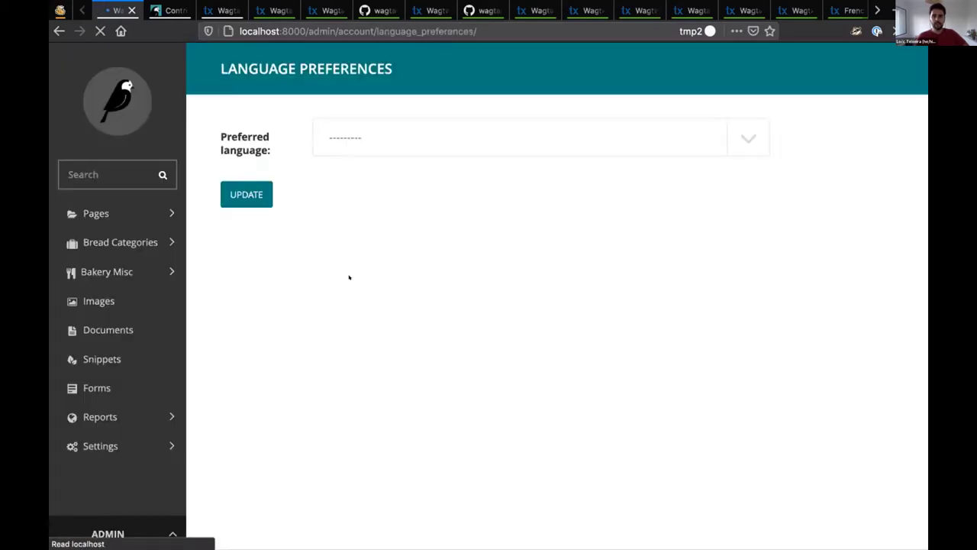
{"action": "left_click", "coordinate": [355, 136]}
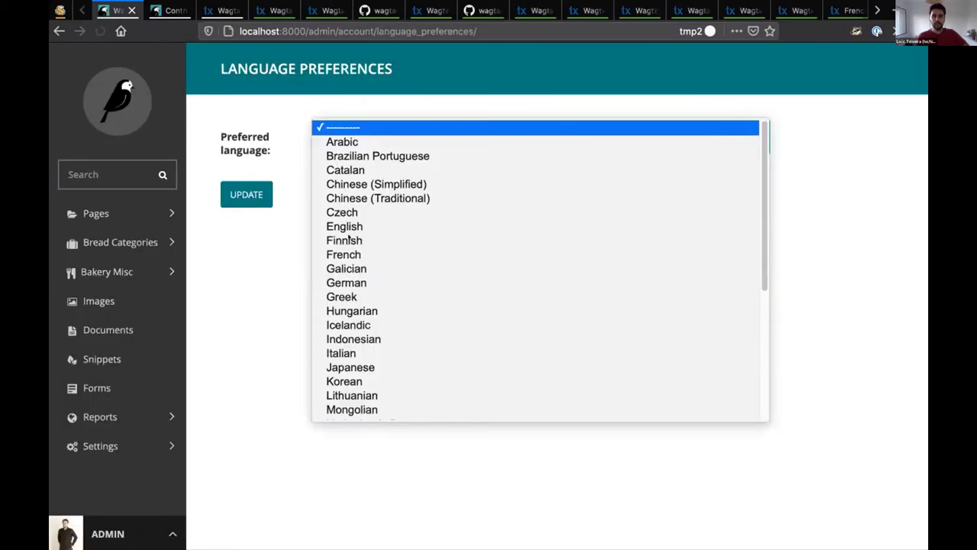
{"action": "left_click", "coordinate": [344, 239]}
{"action": "left_click", "coordinate": [246, 194]}
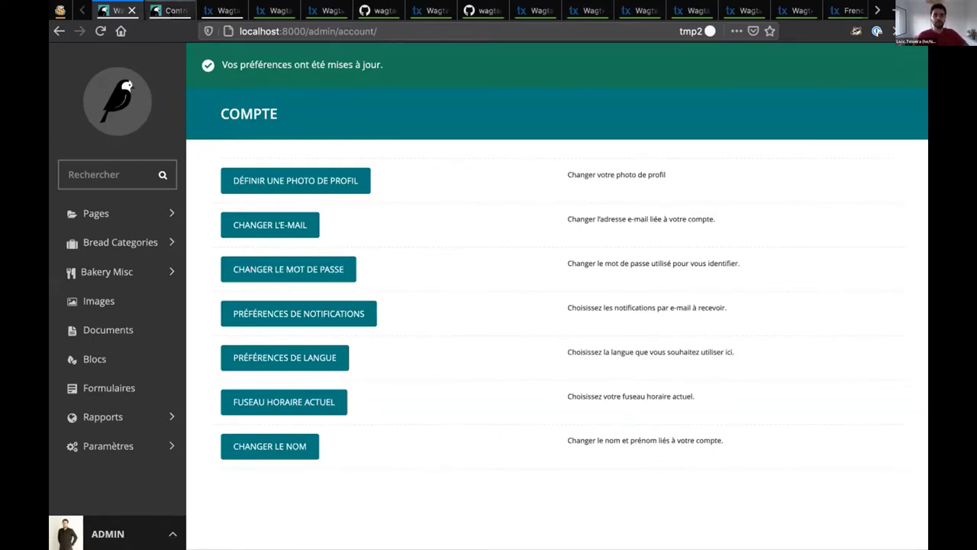
- Consult the Translations section of Wagtail's contributing documentation and follow its reference to the Transifex project page
{"action": "left_click", "coordinate": [168, 10]}
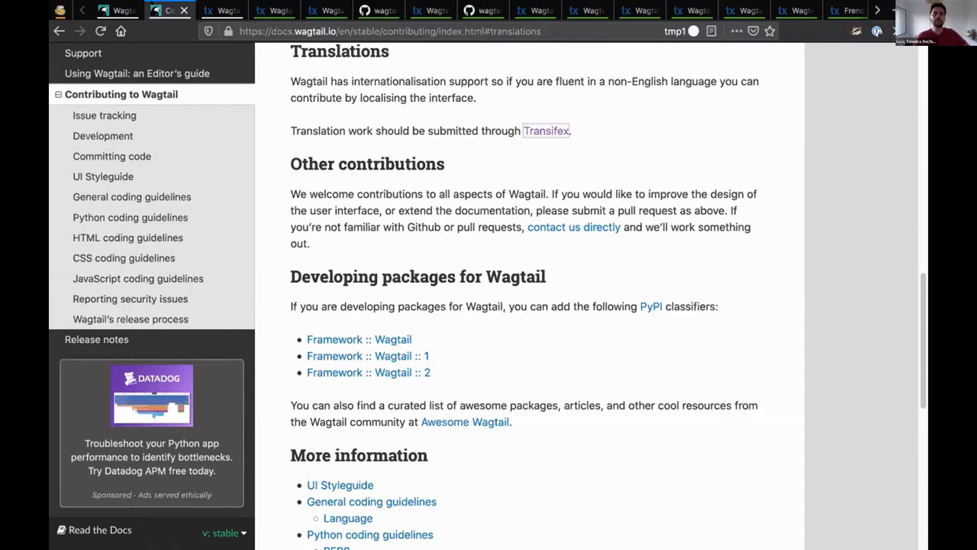
{"action": "scroll", "coordinate": [77, 345], "scroll_direction": "up", "scroll_amount": 5}
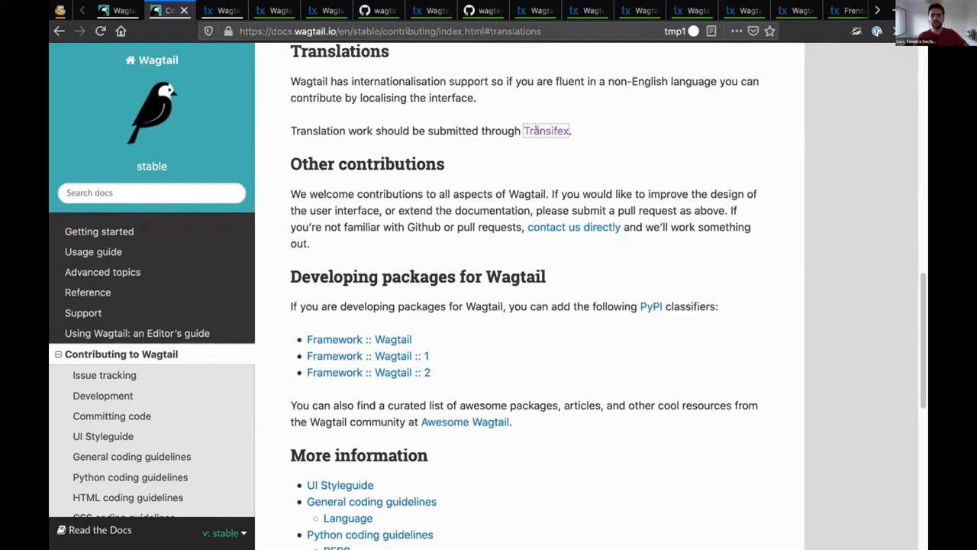
{"action": "middle_click", "coordinate": [534, 130]}
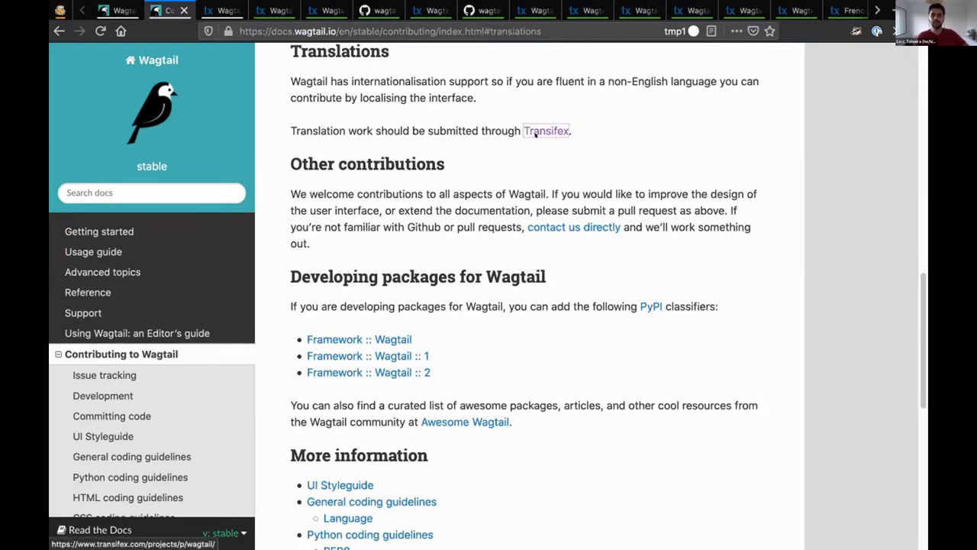
{"action": "key", "text": "ctrl+Tab"}
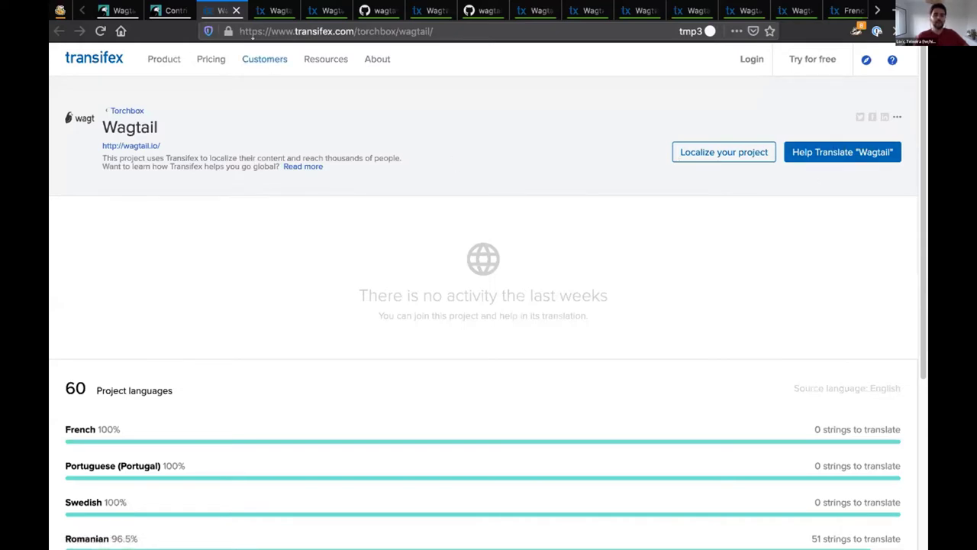
- Open the Wagtail project dashboard on Transifex, show all project languages and look through the complete list
{"action": "left_click", "coordinate": [275, 11]}
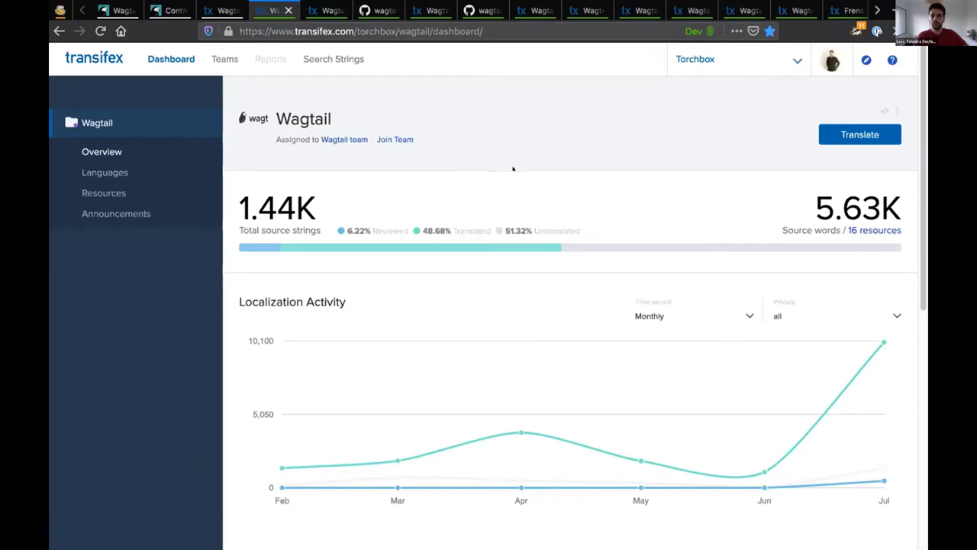
{"action": "scroll", "coordinate": [534, 213], "scroll_direction": "down", "scroll_amount": 1}
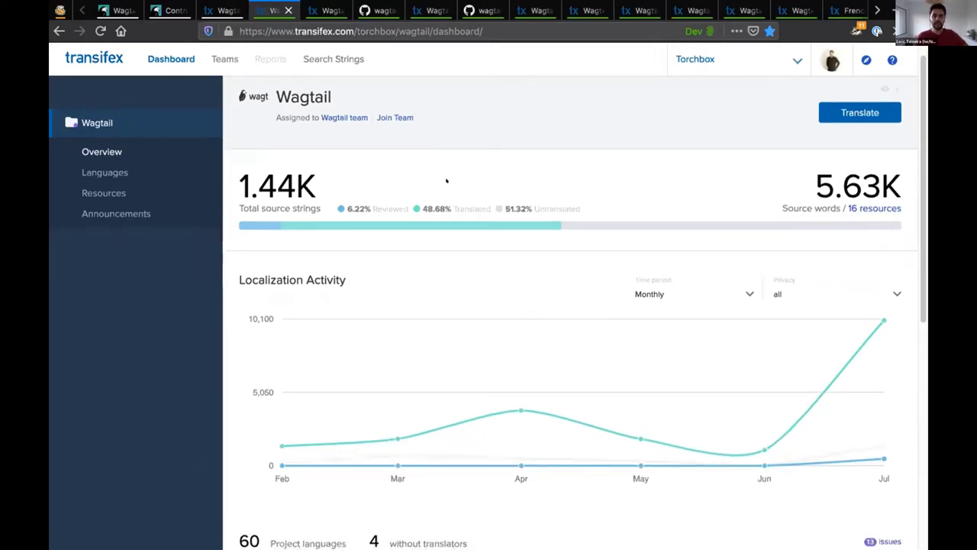
{"action": "scroll", "coordinate": [344, 191], "scroll_direction": "down", "scroll_amount": 5}
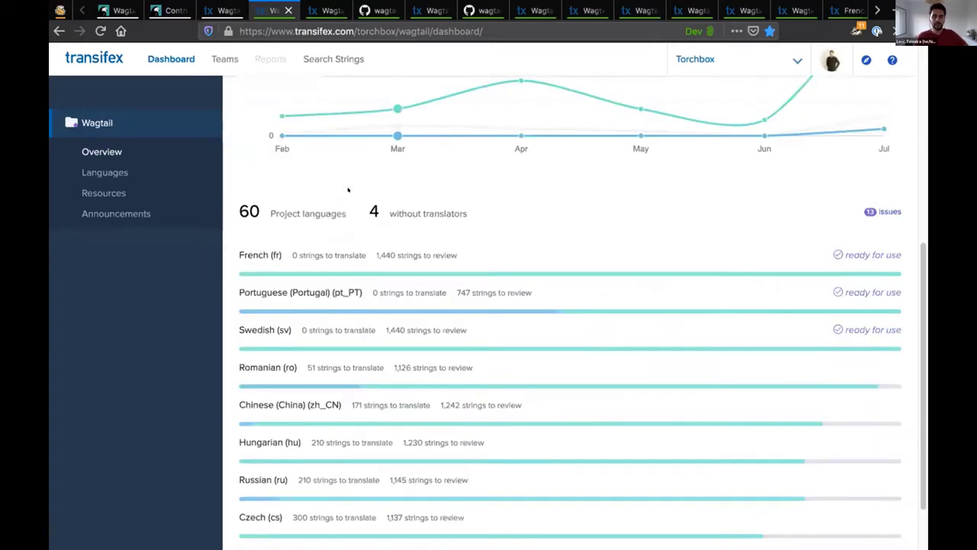
{"action": "left_click", "coordinate": [279, 487]}
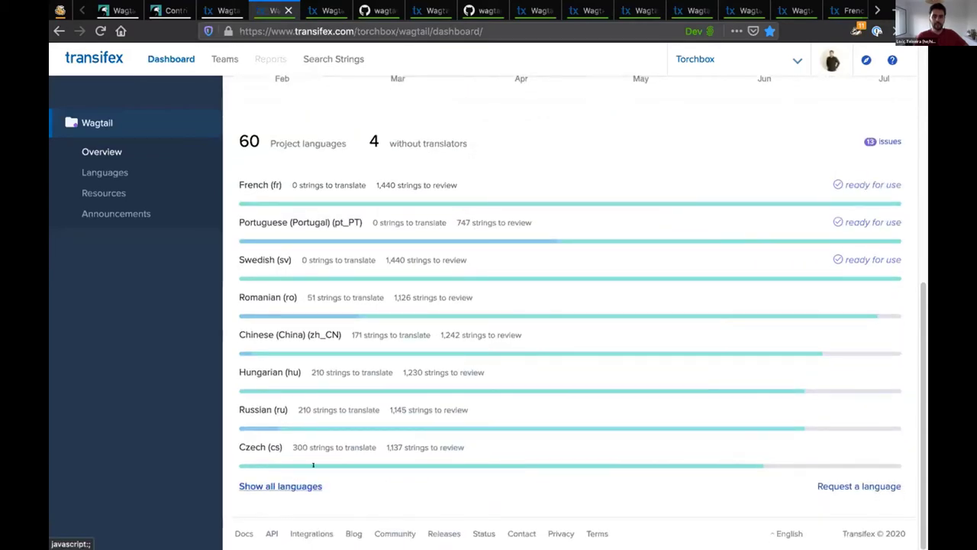
{"action": "scroll", "coordinate": [381, 280], "scroll_direction": "down", "scroll_amount": 7}
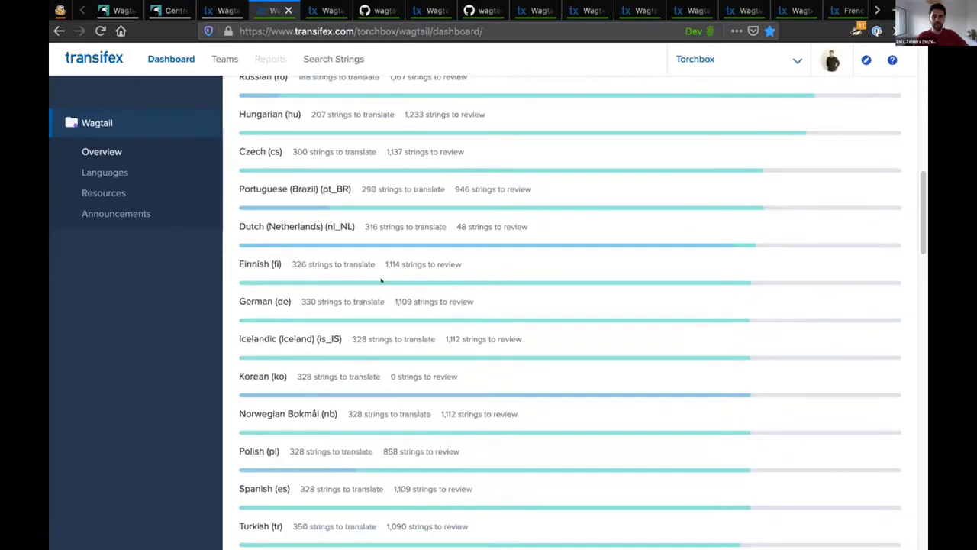
{"action": "scroll", "coordinate": [381, 280], "scroll_direction": "down", "scroll_amount": 5}
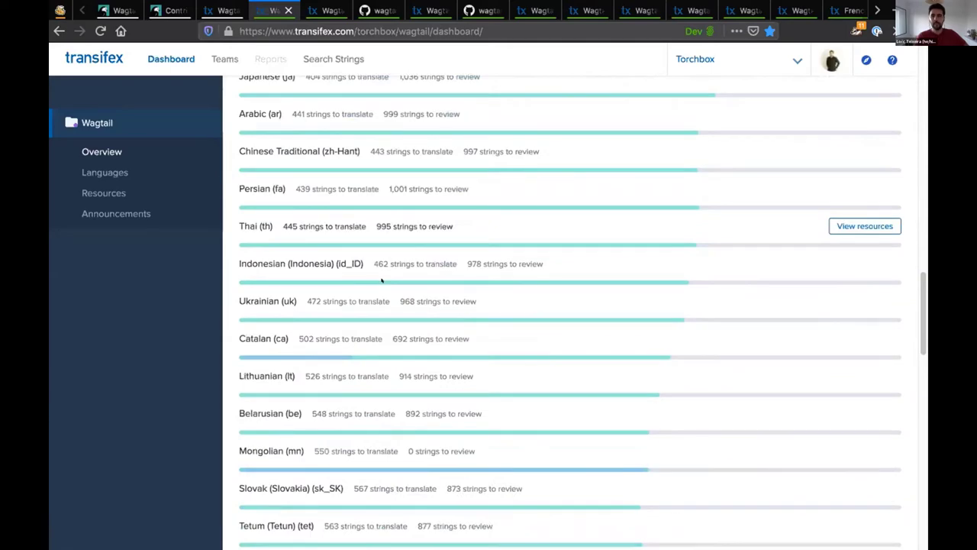
{"action": "scroll", "coordinate": [382, 280], "scroll_direction": "up", "scroll_amount": 13}
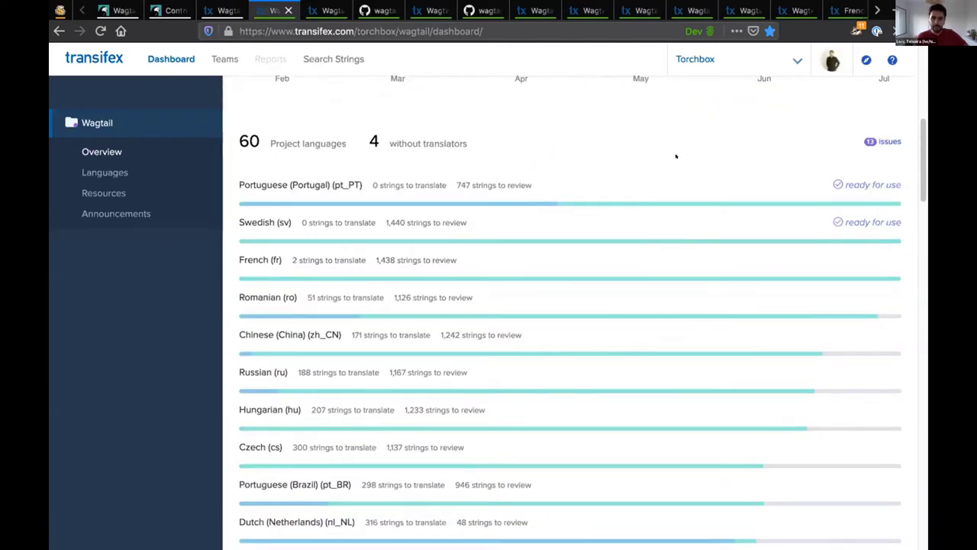
- Reload the project dashboard, expand the full language list again and check the updated translation progress
{"action": "scroll", "coordinate": [676, 156], "scroll_direction": "down", "scroll_amount": 3}
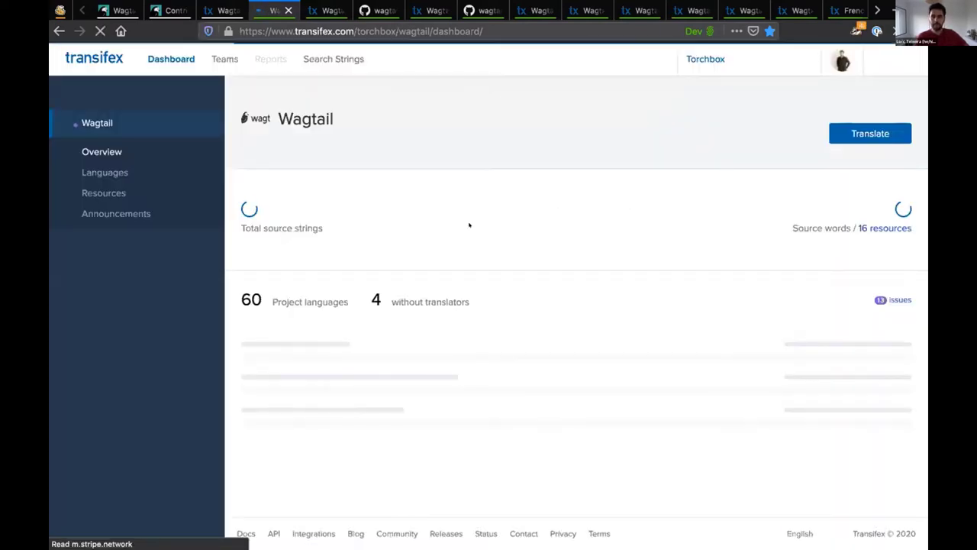
{"action": "scroll", "coordinate": [502, 260], "scroll_direction": "down", "scroll_amount": 5}
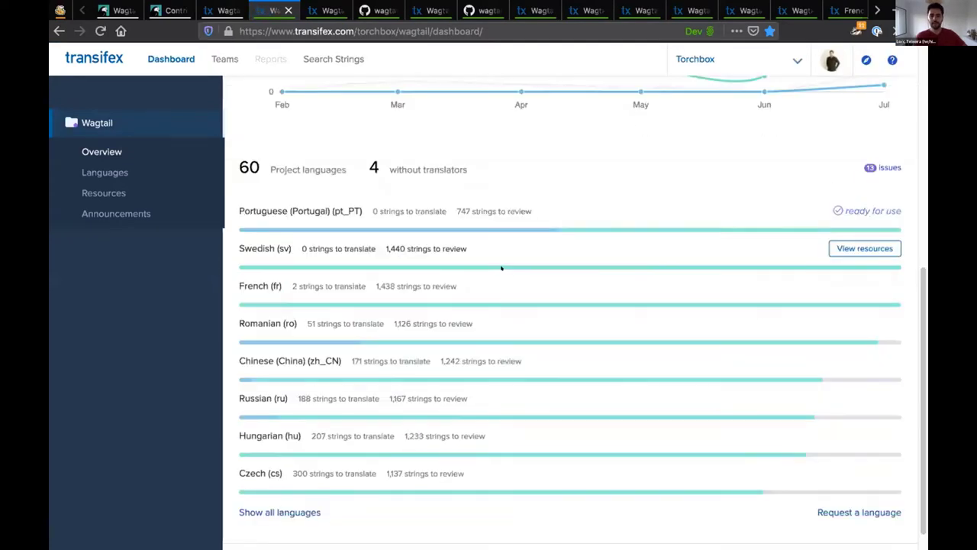
{"action": "left_click", "coordinate": [290, 486]}
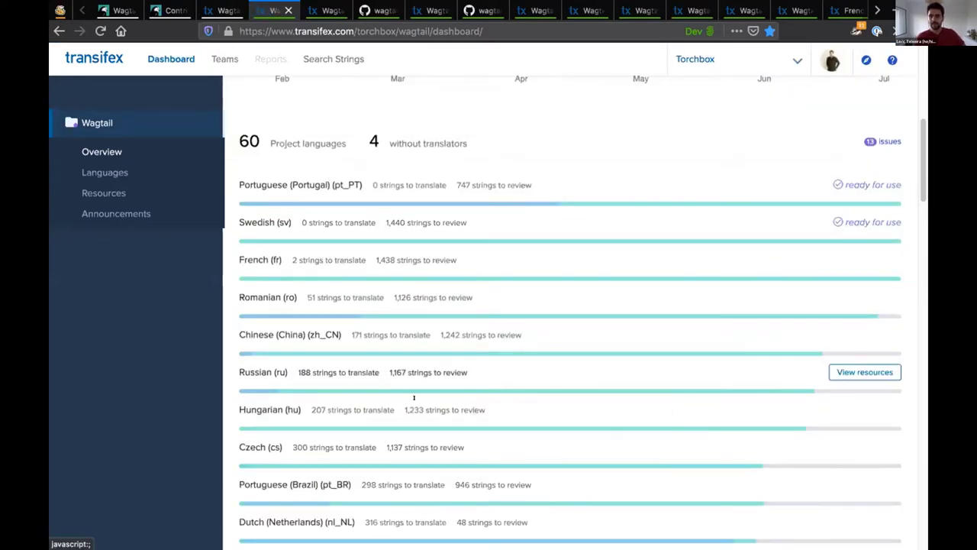
{"action": "scroll", "coordinate": [458, 366], "scroll_direction": "down", "scroll_amount": 15}
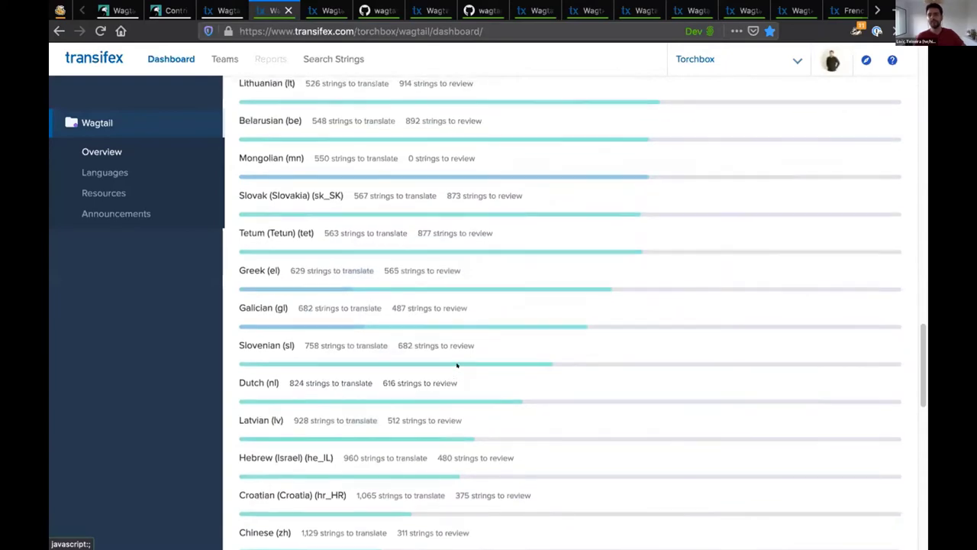
{"action": "scroll", "coordinate": [456, 364], "scroll_direction": "up", "scroll_amount": 5}
{"action": "scroll", "coordinate": [456, 364], "scroll_direction": "up", "scroll_amount": 10}
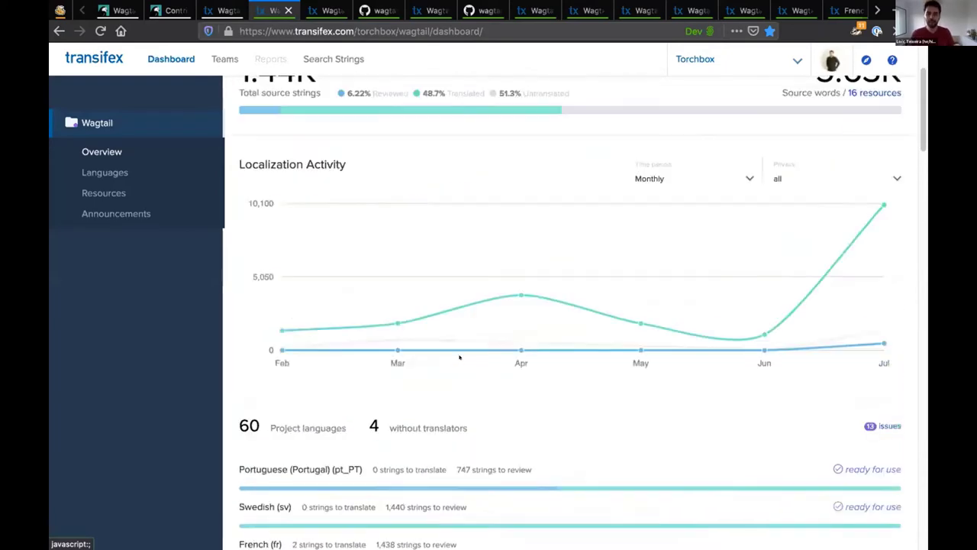
- Compare the reviewed, translated and untranslated strings of the individual project languages, from Portuguese and French down to Persian
{"action": "scroll", "coordinate": [456, 356], "scroll_direction": "down", "scroll_amount": 4}
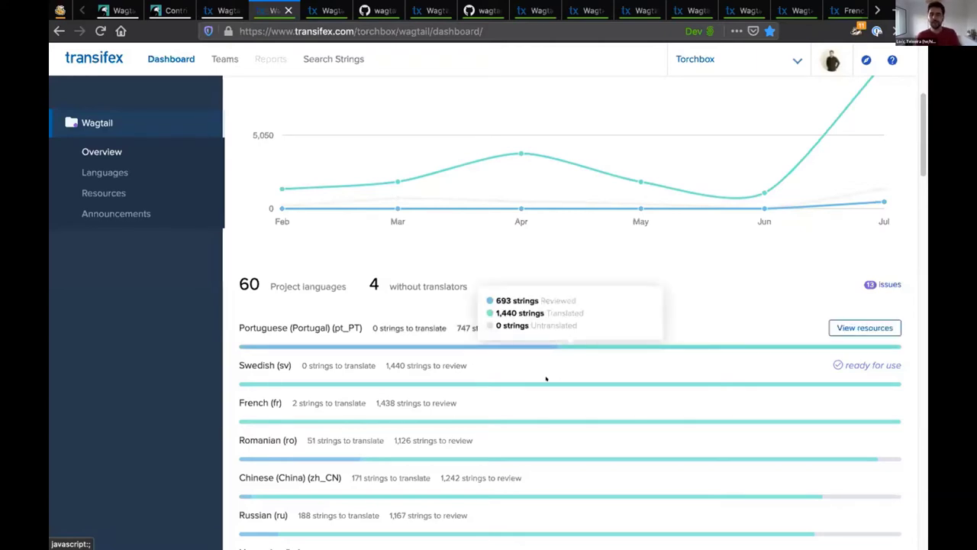
{"action": "scroll", "coordinate": [710, 310], "scroll_direction": "down", "scroll_amount": 1}
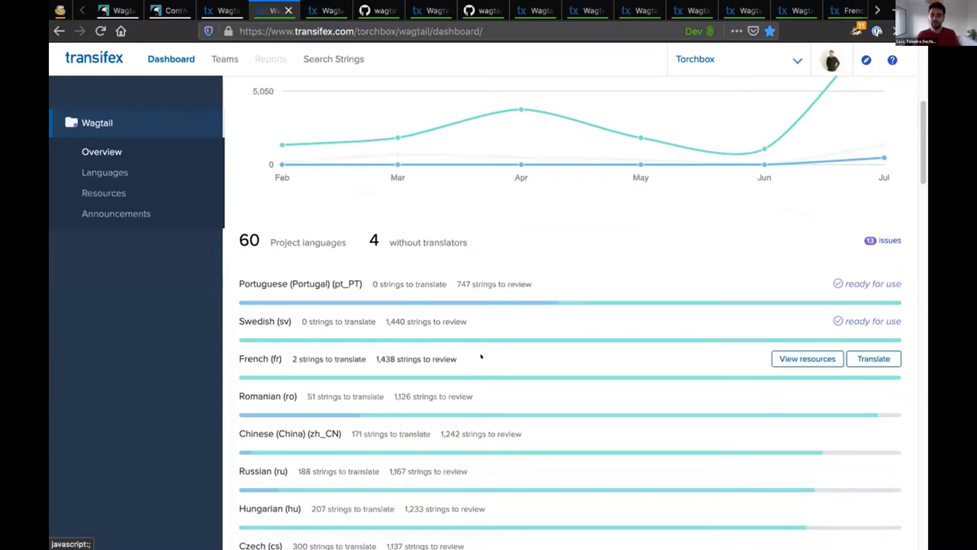
{"action": "scroll", "coordinate": [481, 356], "scroll_direction": "down", "scroll_amount": 2}
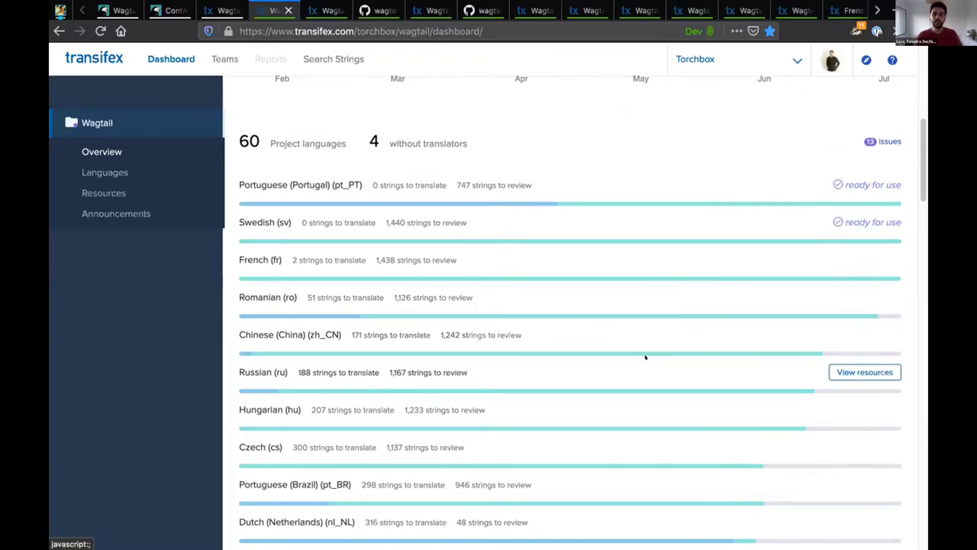
{"action": "scroll", "coordinate": [645, 356], "scroll_direction": "down", "scroll_amount": 1}
{"action": "scroll", "coordinate": [645, 357], "scroll_direction": "down", "scroll_amount": 9}
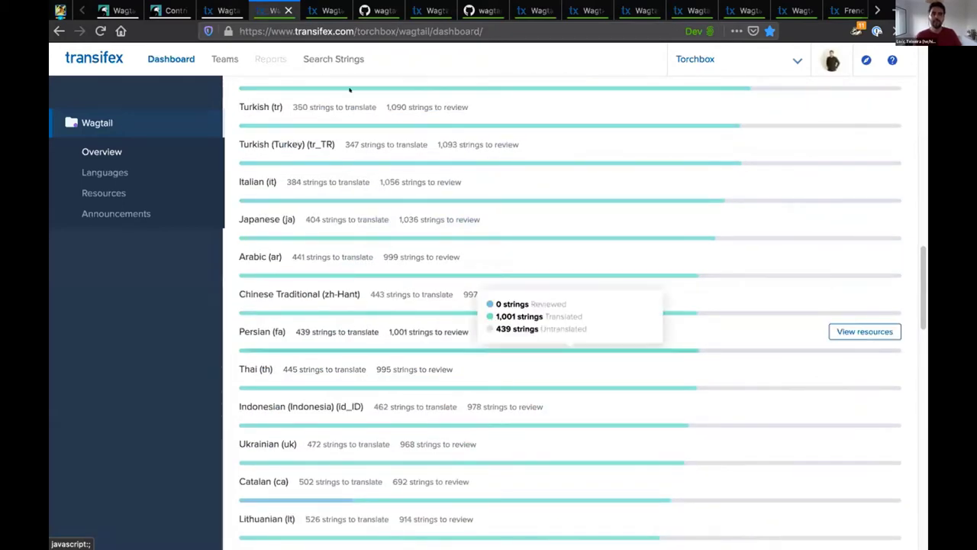
- Examine the French translation resources on Transifex and compare them with the module folders in Wagtail's GitHub repository
{"action": "key", "text": "ctrl+Tab"}
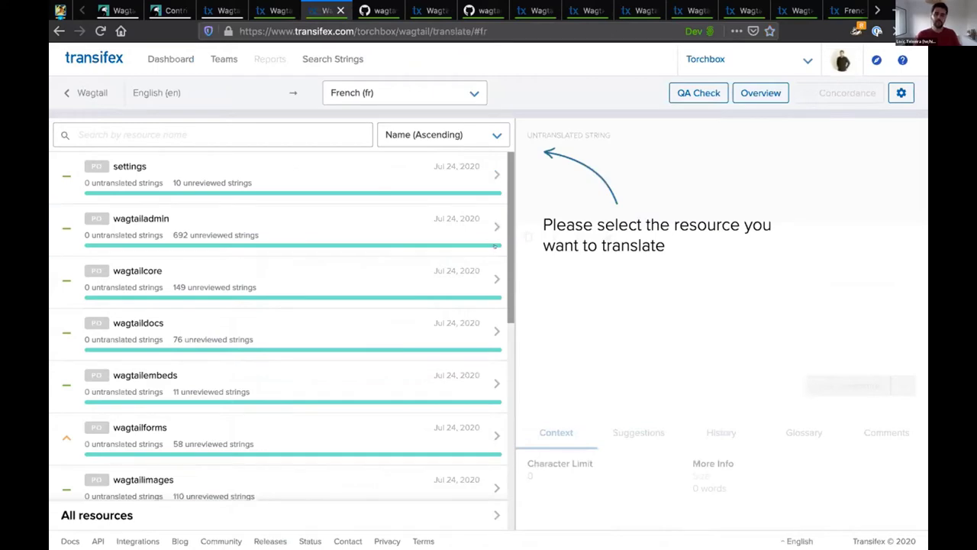
{"action": "left_click", "coordinate": [496, 228]}
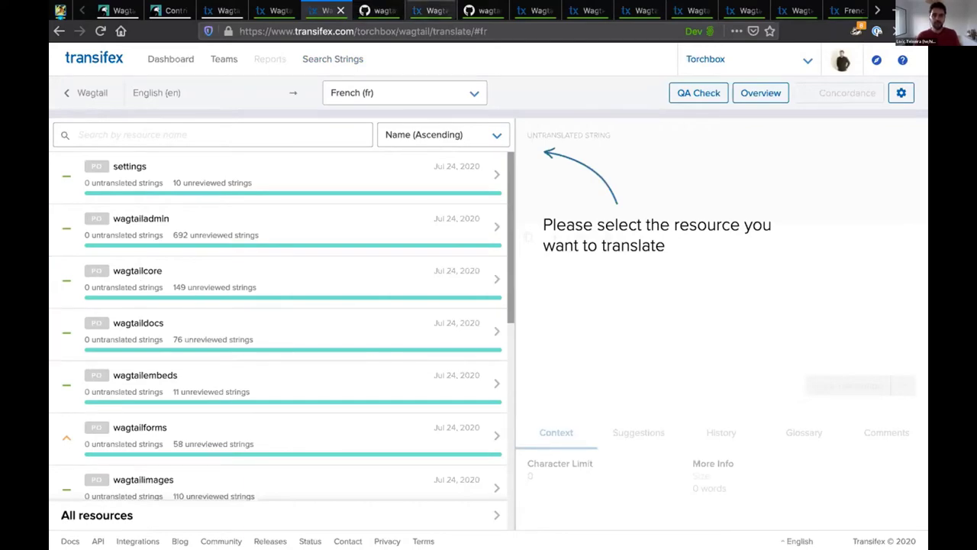
{"action": "key", "text": "ctrl+Tab"}
{"action": "scroll", "coordinate": [252, 257], "scroll_direction": "up", "scroll_amount": 1}
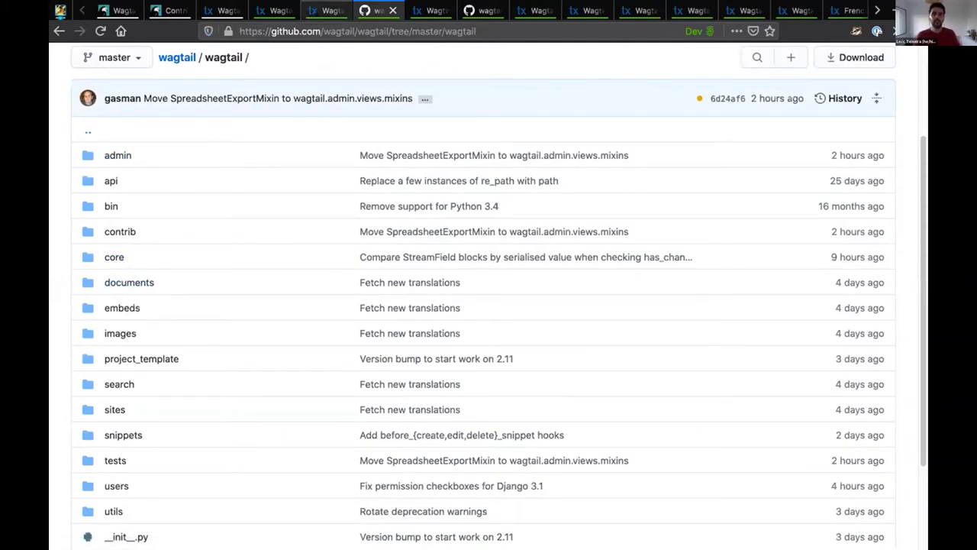
{"action": "left_click", "coordinate": [325, 10]}
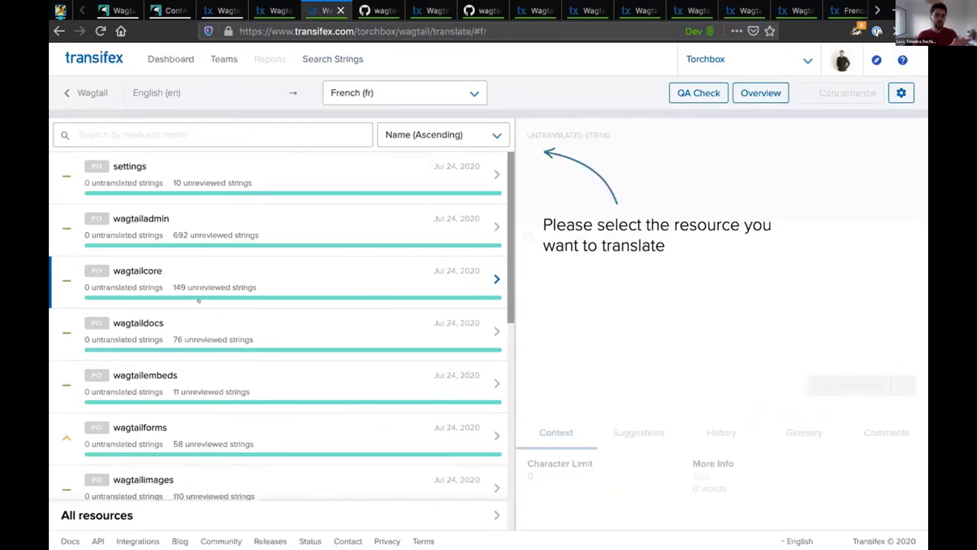
{"action": "scroll", "coordinate": [198, 294], "scroll_direction": "down", "scroll_amount": 1}
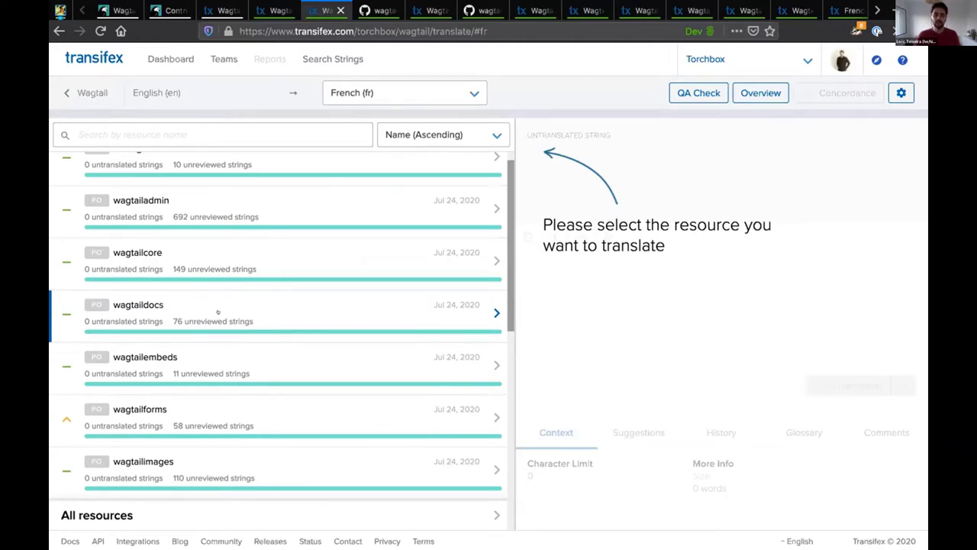
{"action": "scroll", "coordinate": [218, 311], "scroll_direction": "up", "scroll_amount": 1}
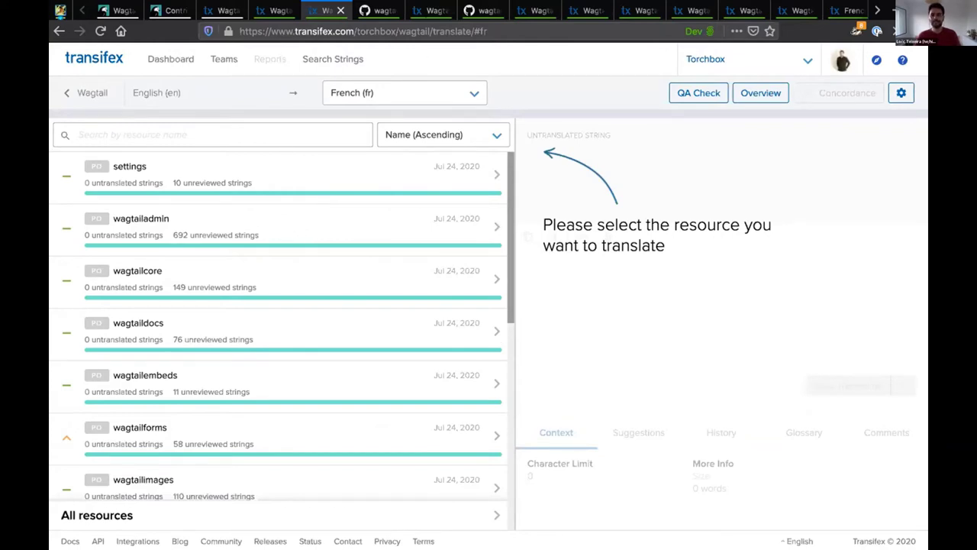
- Open the French wagtailadmin strings, translate "Publish" as "Publiée" and save the translation
{"action": "left_click", "coordinate": [431, 10]}
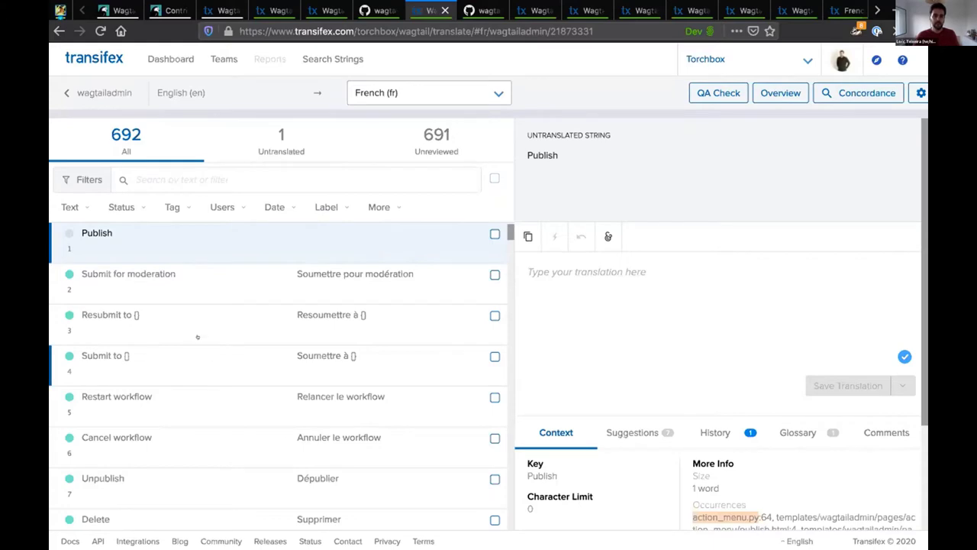
{"action": "scroll", "coordinate": [197, 337], "scroll_direction": "down", "scroll_amount": 2}
{"action": "scroll", "coordinate": [197, 337], "scroll_direction": "up", "scroll_amount": 1}
{"action": "scroll", "coordinate": [197, 337], "scroll_direction": "up", "scroll_amount": 1}
{"action": "left_click", "coordinate": [611, 336]}
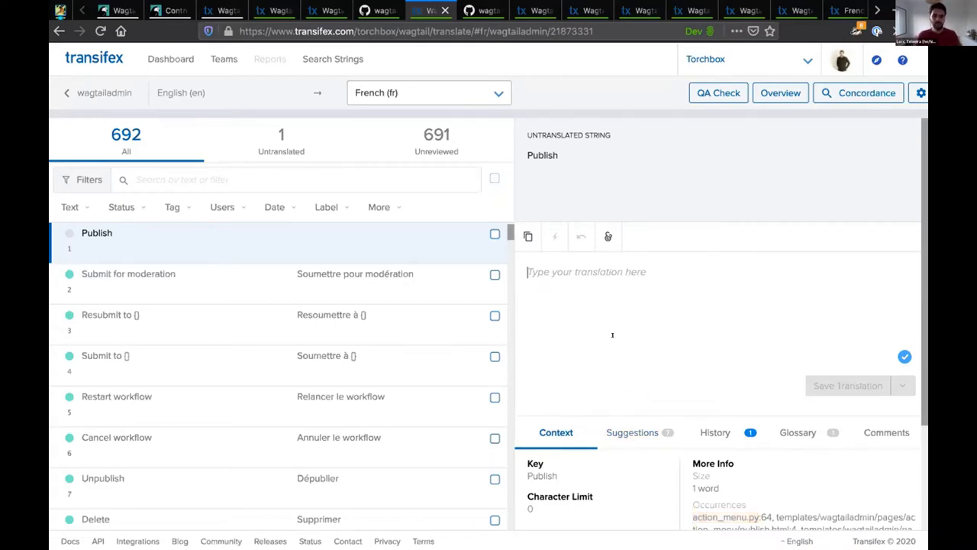
{"action": "type", "text": "Publi"}
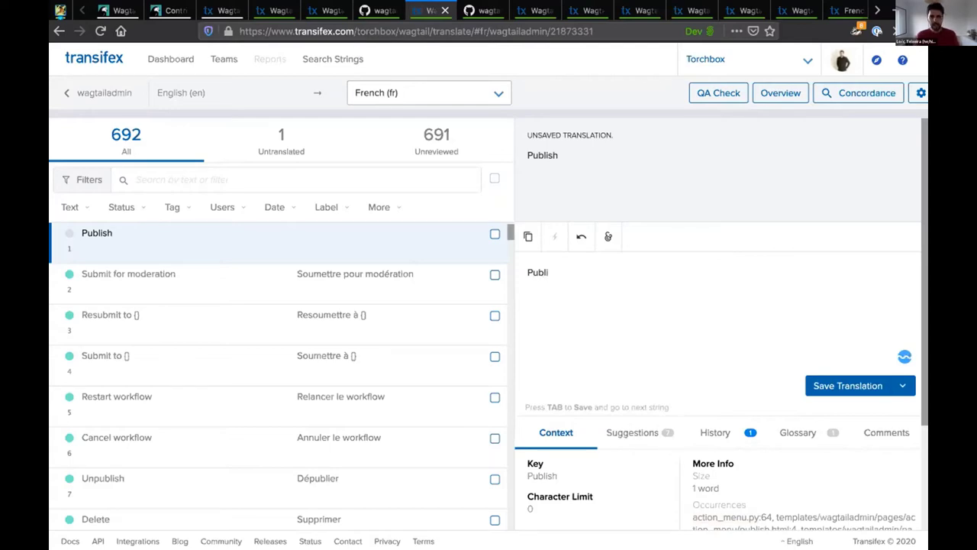
{"action": "type", "text": "2"}
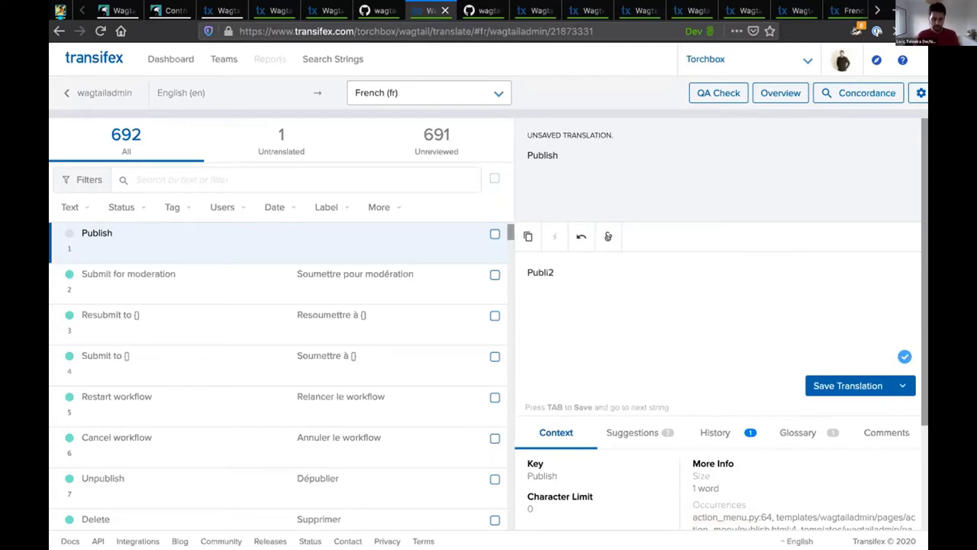
{"action": "key", "text": "BackSpace"}
{"action": "type", "text": "ée"}
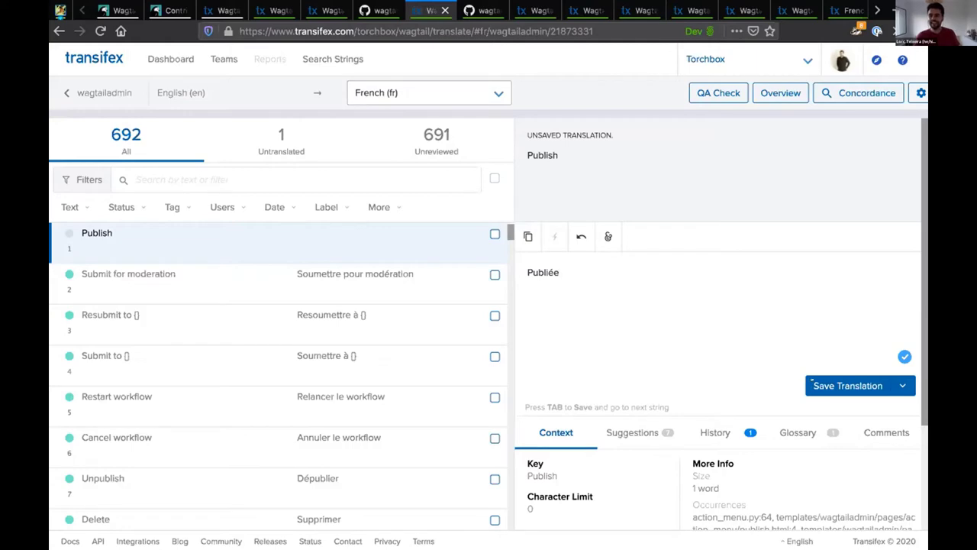
{"action": "left_click", "coordinate": [816, 386]}
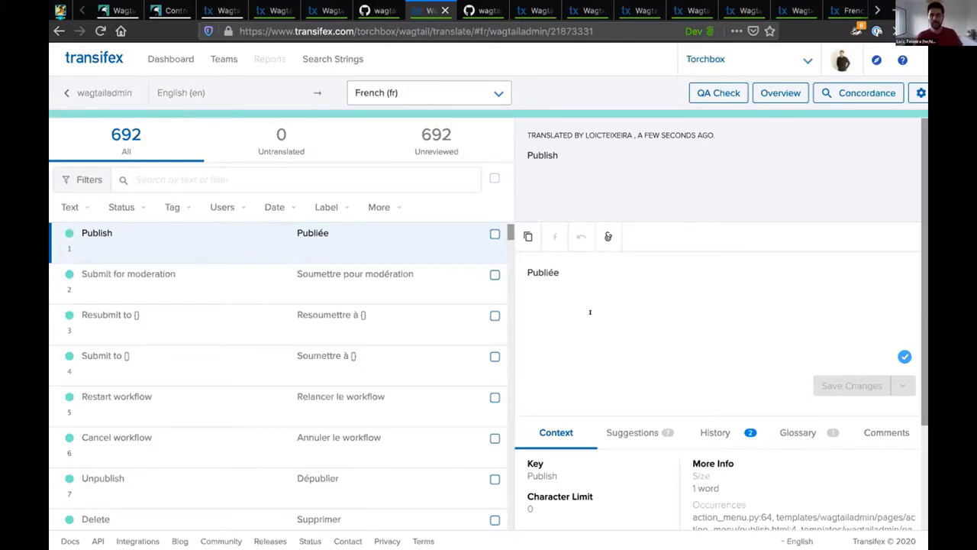
- Try replacing the "Publish" translation with a copy of the source string, and revert to the saved translation
{"action": "left_click_drag", "start_coordinate": [578, 269], "coordinate": [503, 258]}
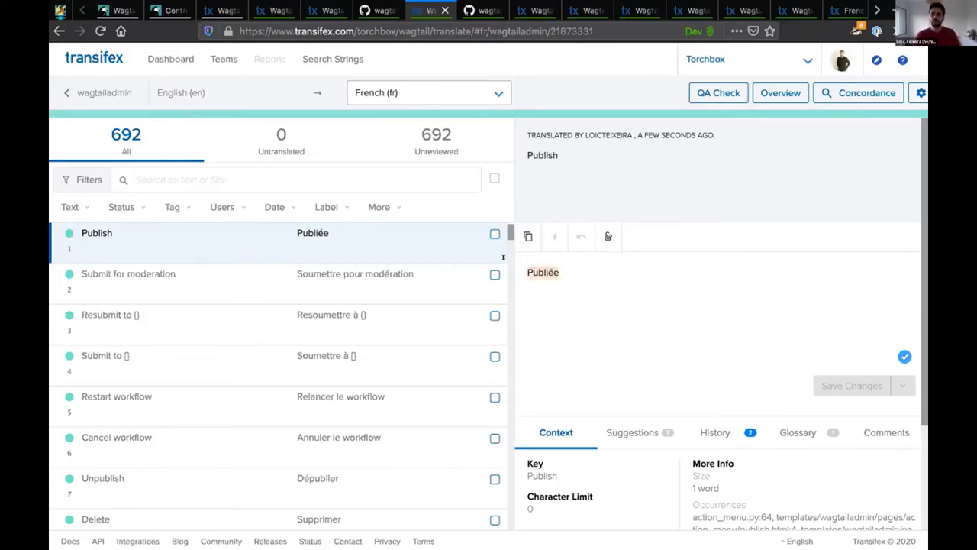
{"action": "key", "text": "BackSpace"}
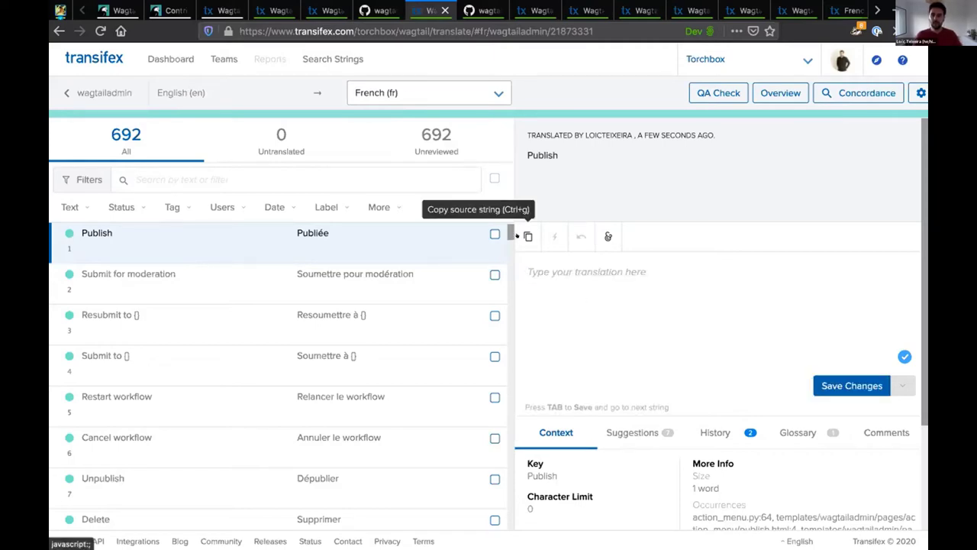
{"action": "left_click", "coordinate": [527, 236]}
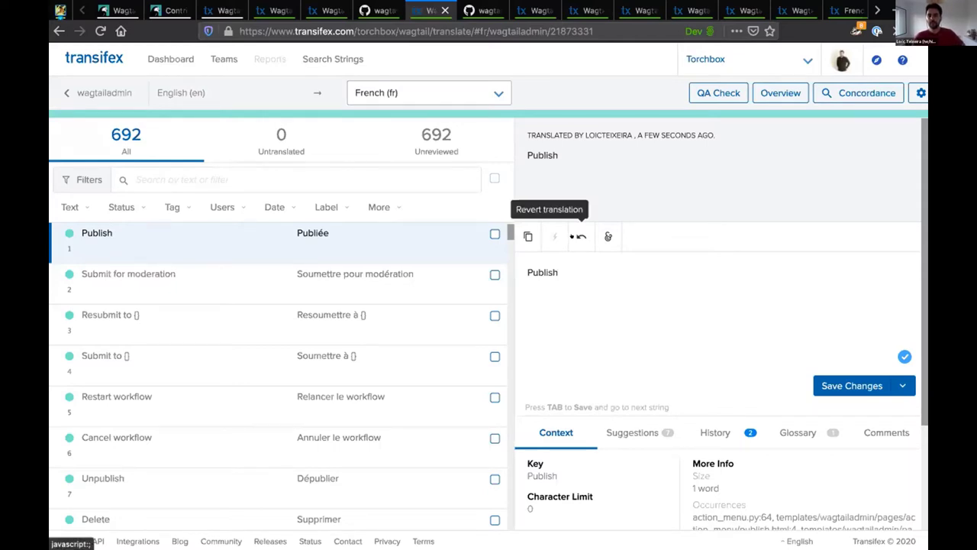
{"action": "left_click", "coordinate": [574, 237]}
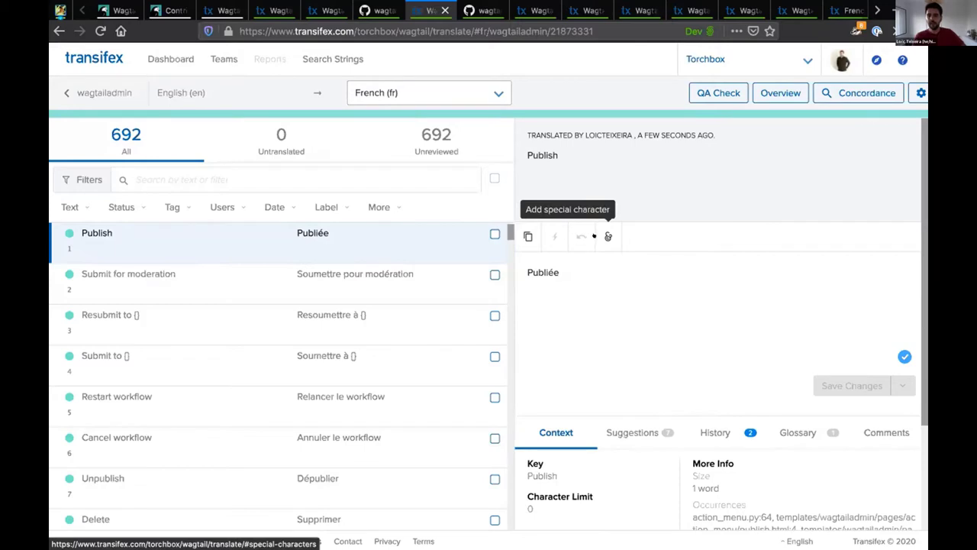
- Look through the available special characters and examine the context details and code occurrences of the "Publish" string
{"action": "left_click", "coordinate": [608, 236]}
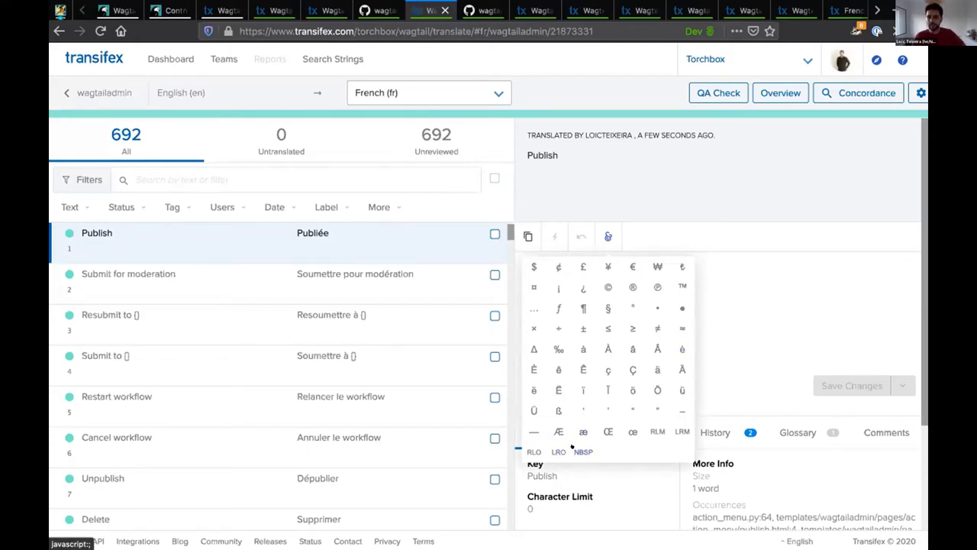
{"action": "left_click", "coordinate": [765, 323]}
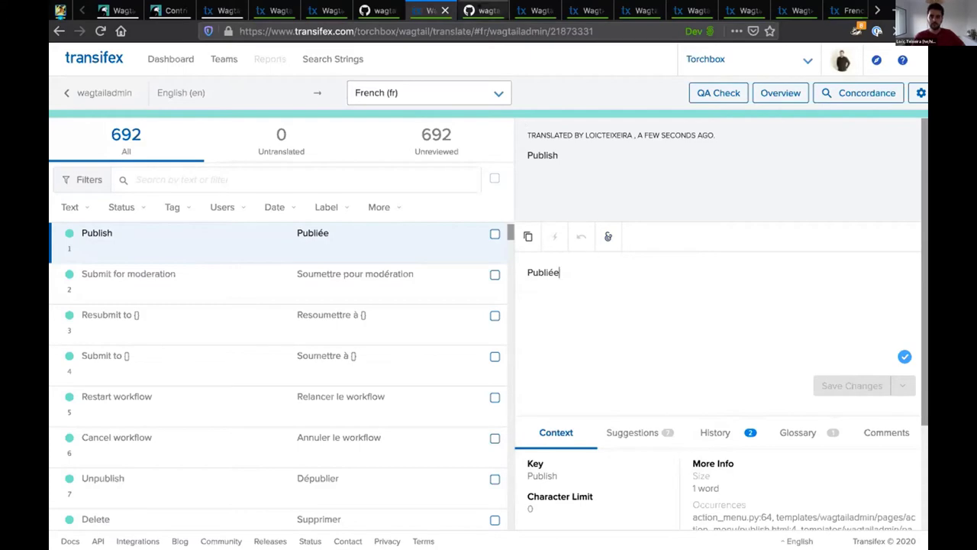
{"action": "scroll", "coordinate": [623, 269], "scroll_direction": "down", "scroll_amount": 3}
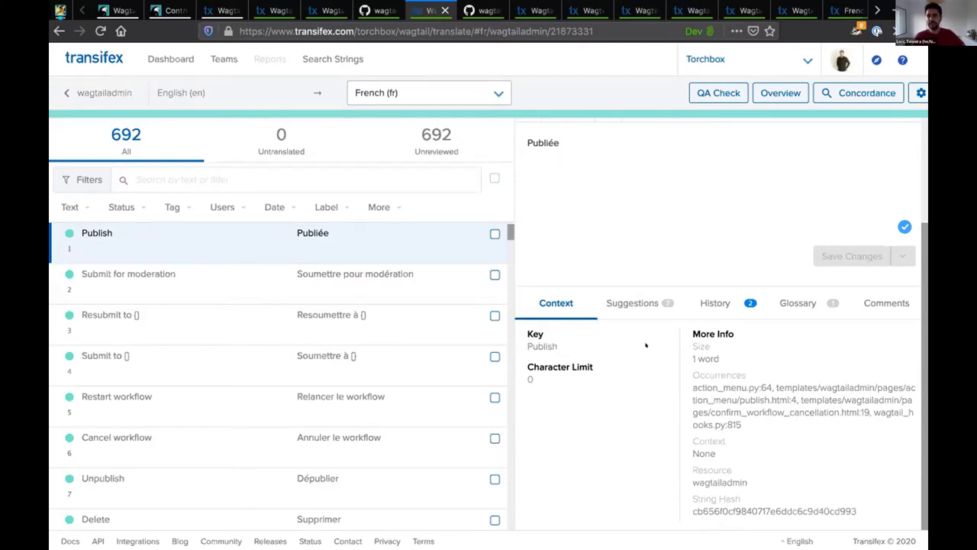
{"action": "scroll", "coordinate": [601, 346], "scroll_direction": "up", "scroll_amount": 1}
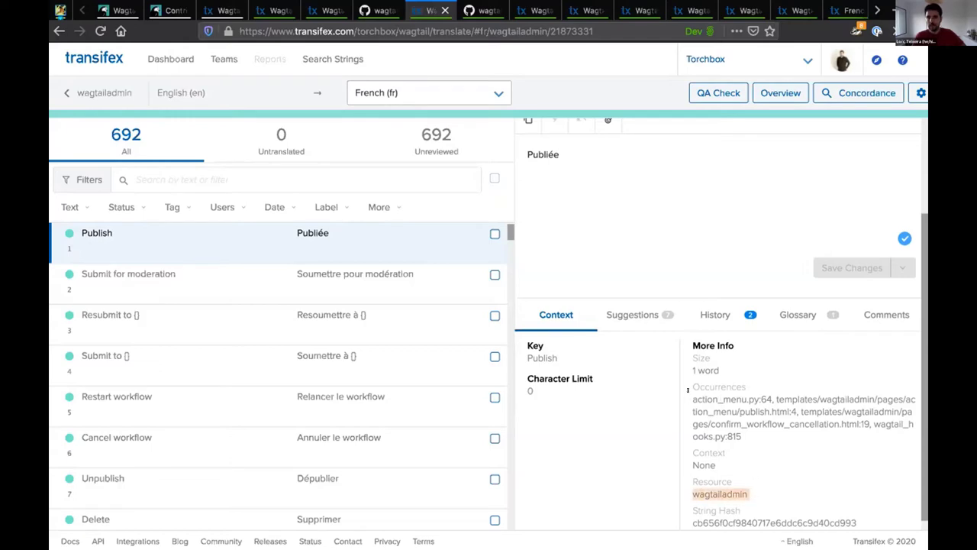
- Copy the file name action_menu.py from the string's occurrences, and find and open that file in Wagtail's GitHub repository
{"action": "left_click_drag", "start_coordinate": [690, 391], "coordinate": [754, 390]}
{"action": "key", "text": "ctrl+c"}
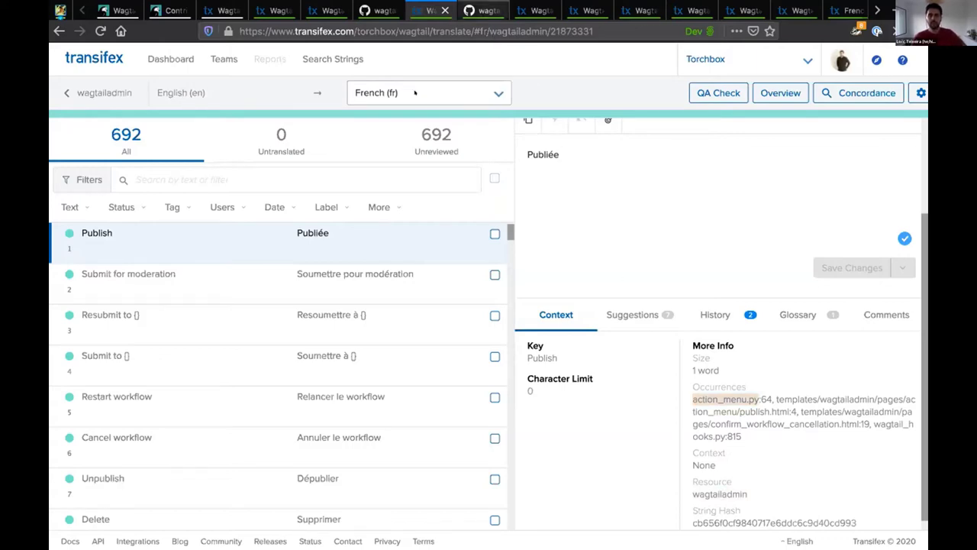
{"action": "left_click", "coordinate": [481, 10]}
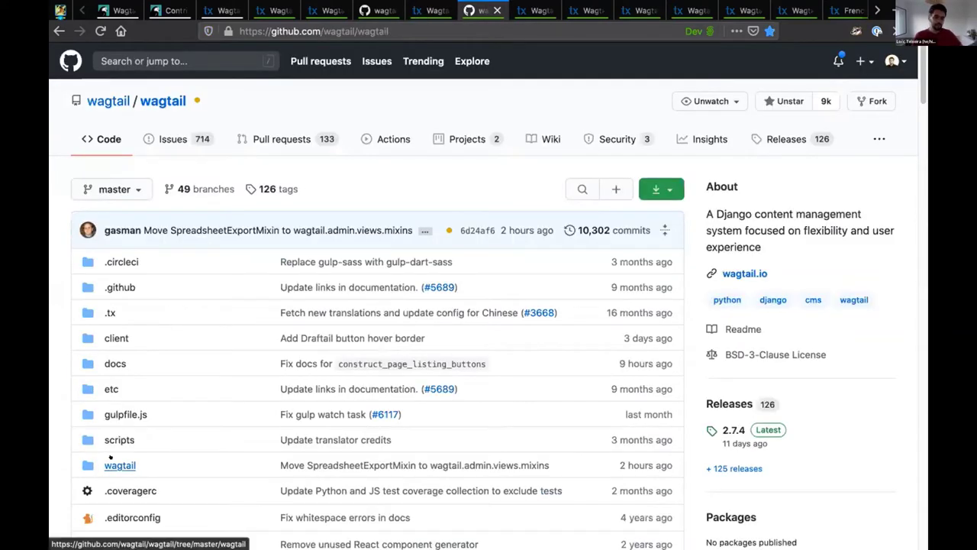
{"action": "left_click", "coordinate": [112, 460]}
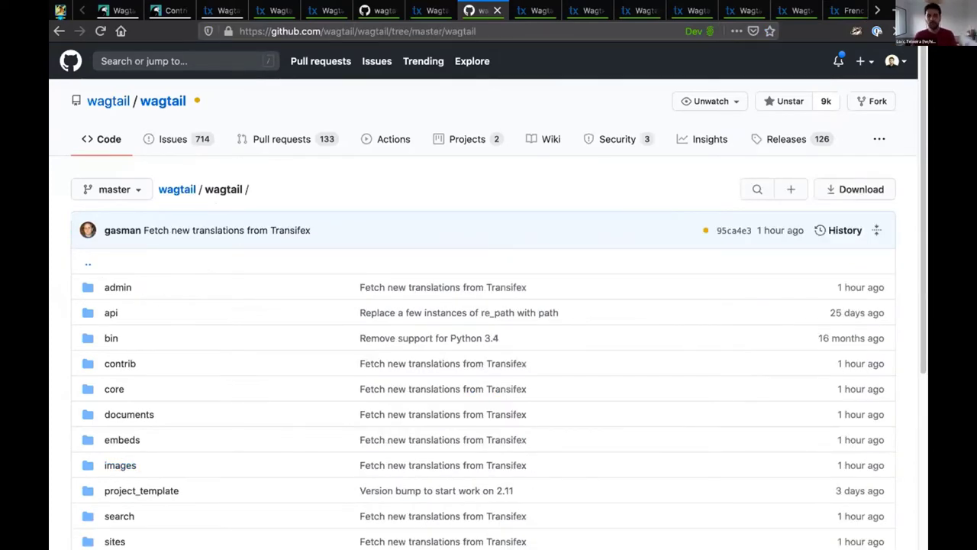
{"action": "key", "text": "t"}
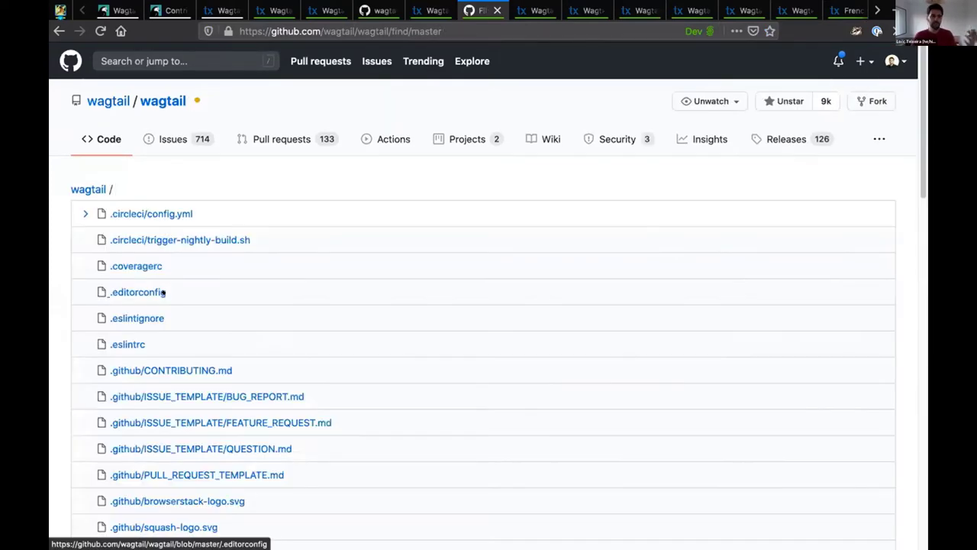
{"action": "key", "text": "ctrl+v"}
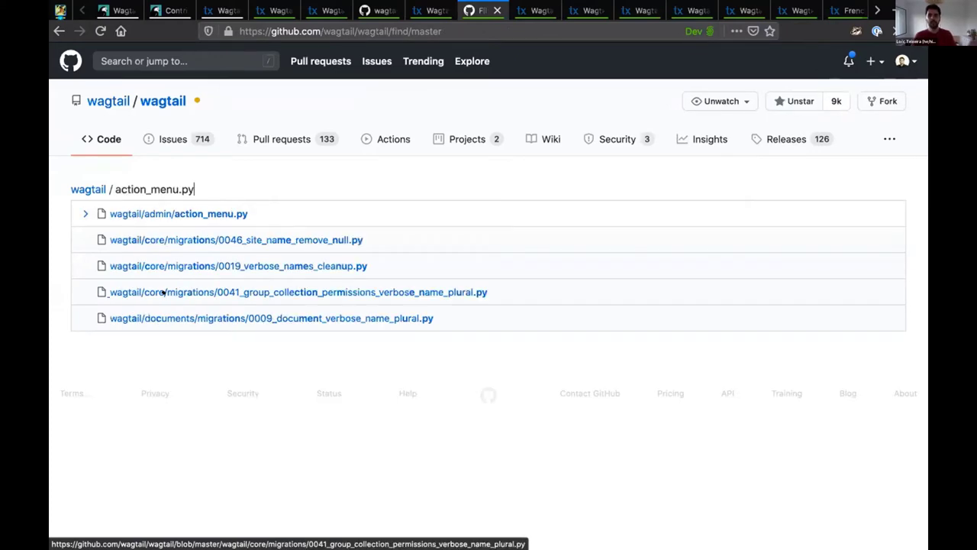
{"action": "left_click", "coordinate": [207, 214]}
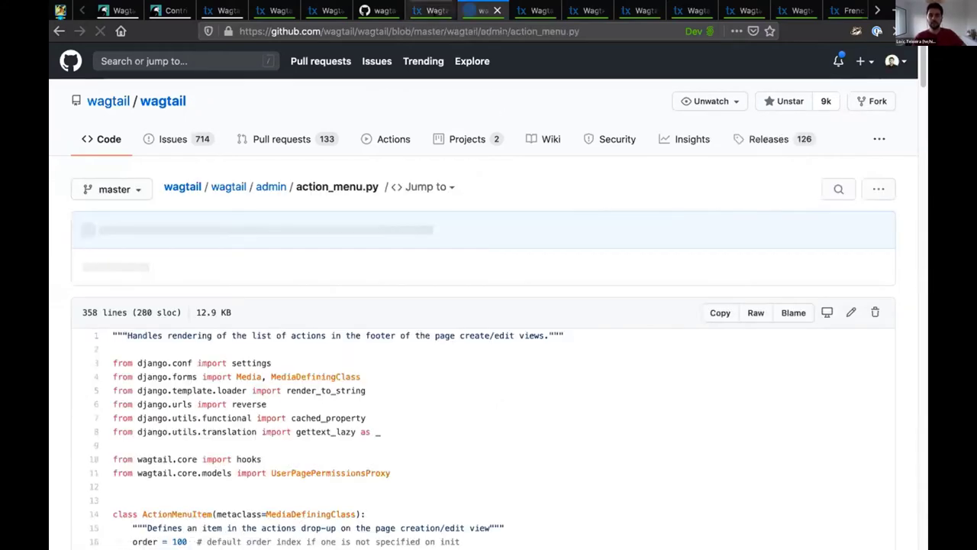
- Check the line number of the "Publish" occurrence and go to line 64 of action_menu.py on GitHub
{"action": "key", "text": "ctrl+shift+Tab"}
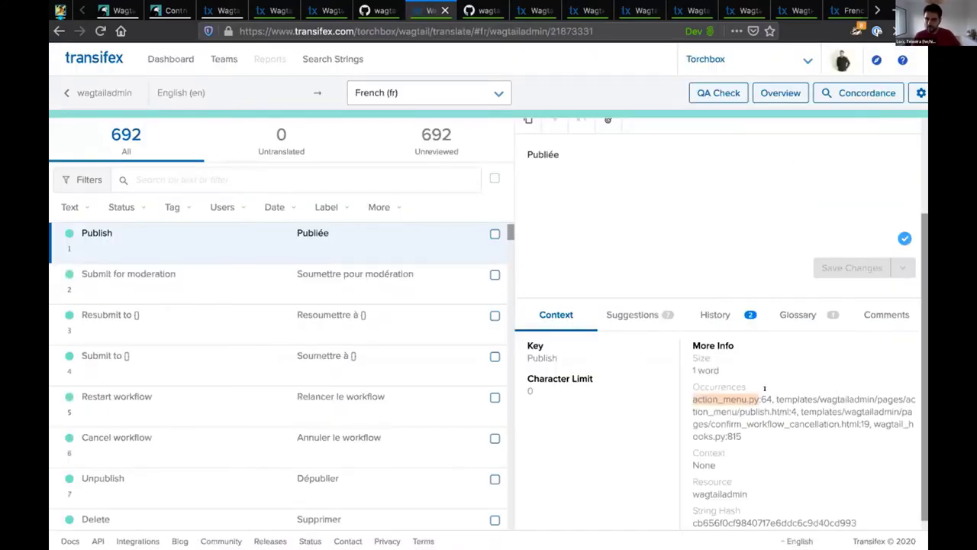
{"action": "left_click", "coordinate": [764, 390]}
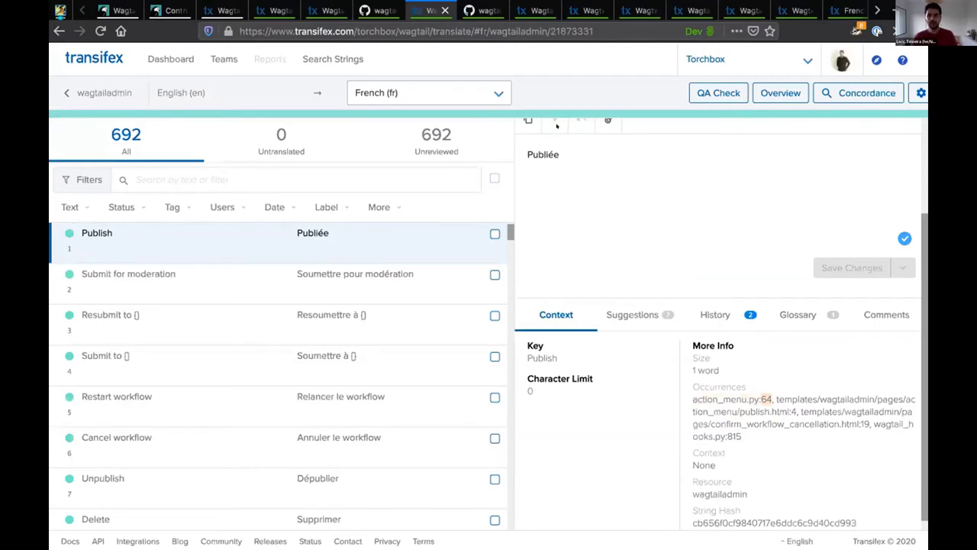
{"action": "left_click", "coordinate": [480, 10]}
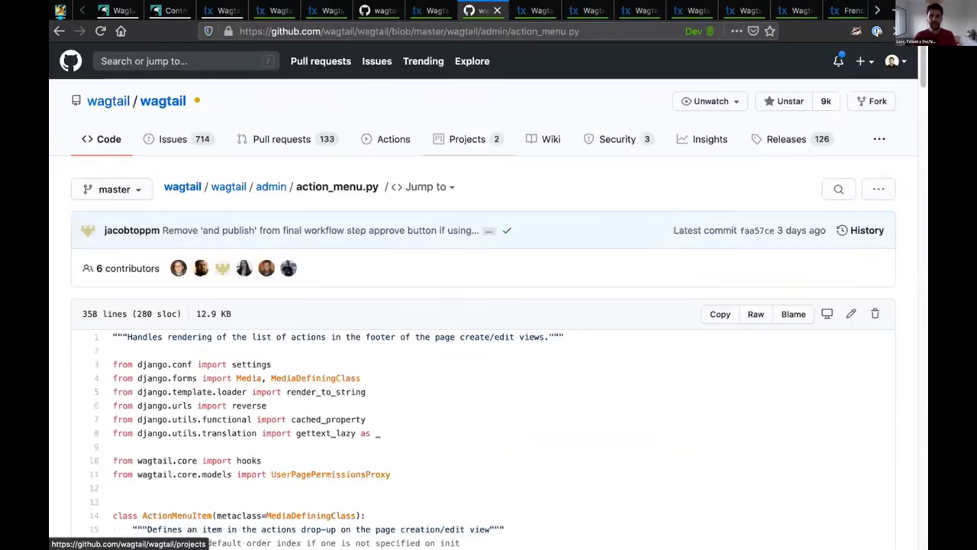
{"action": "type", "text": "l"}
{"action": "type", "text": "64"}
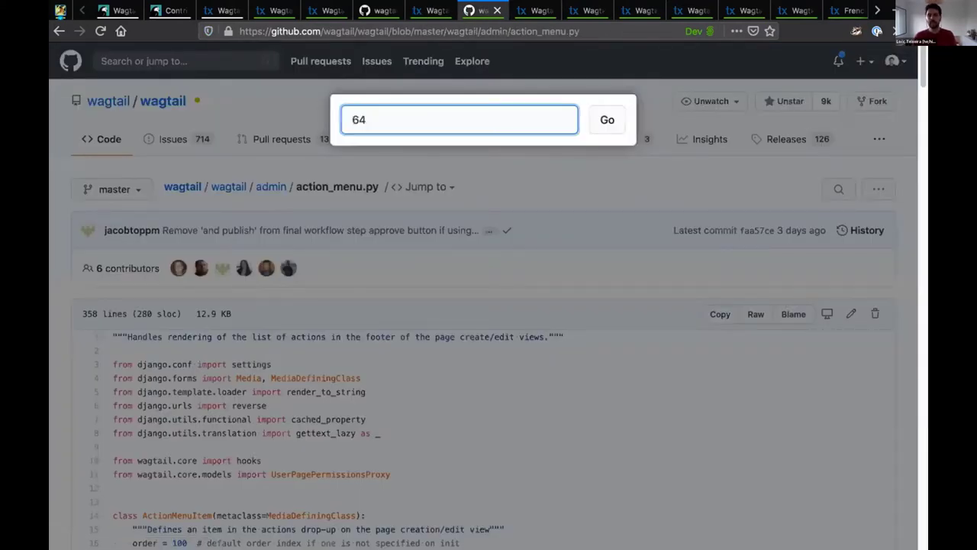
{"action": "key", "text": "Return"}
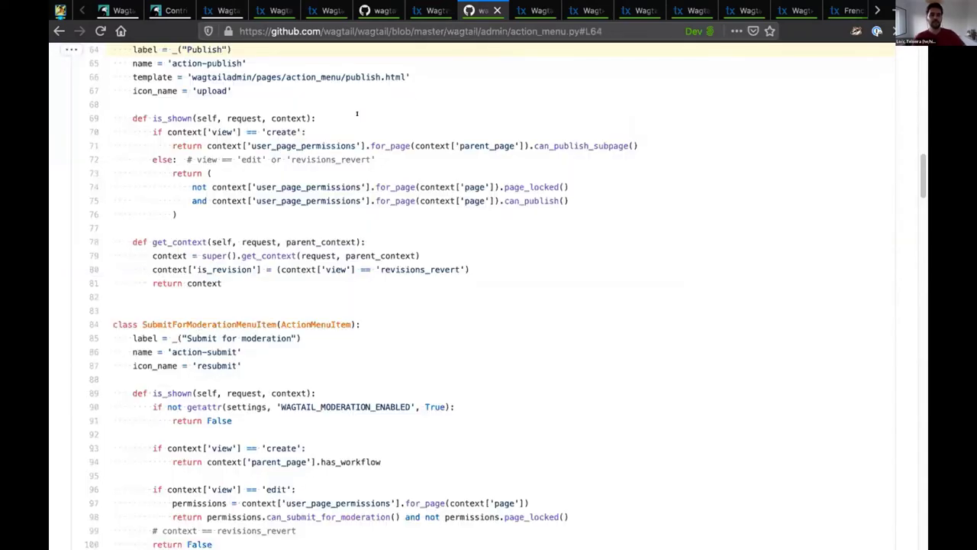
{"action": "scroll", "coordinate": [357, 114], "scroll_direction": "up", "scroll_amount": 3}
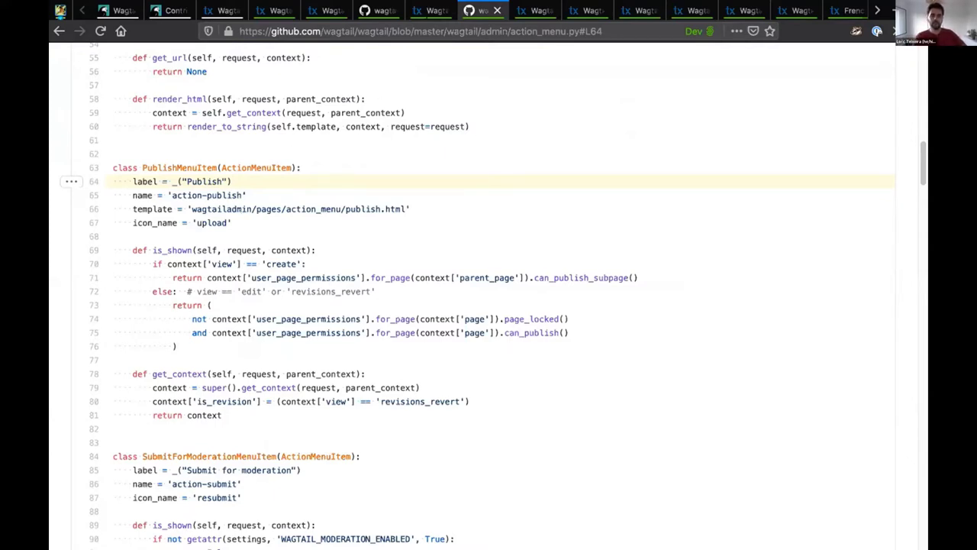
- Return to Transifex, correct the French translation of "Publish" to "Publier" and save the change
{"action": "left_click", "coordinate": [431, 10]}
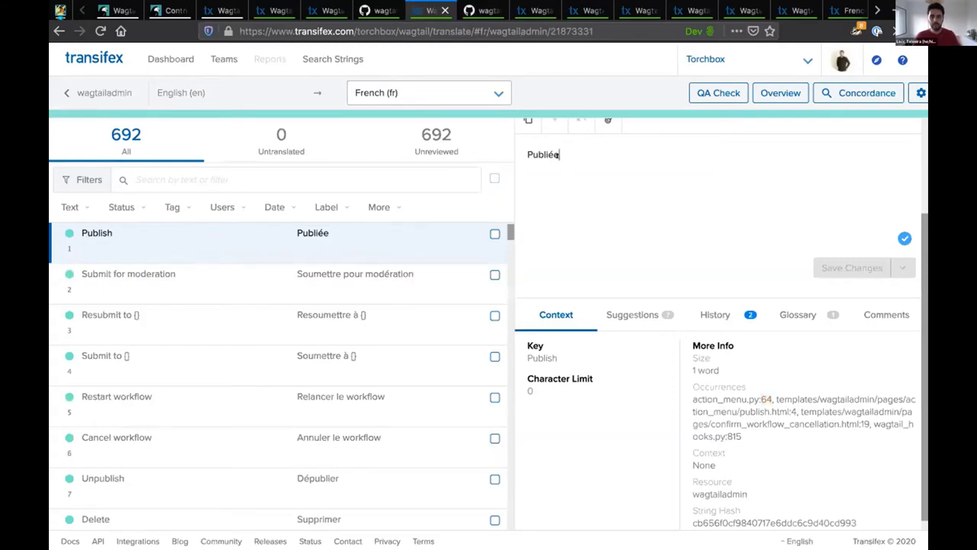
{"action": "key", "text": "BackSpace"}
{"action": "key", "text": "BackSpace"}
{"action": "type", "text": "er"}
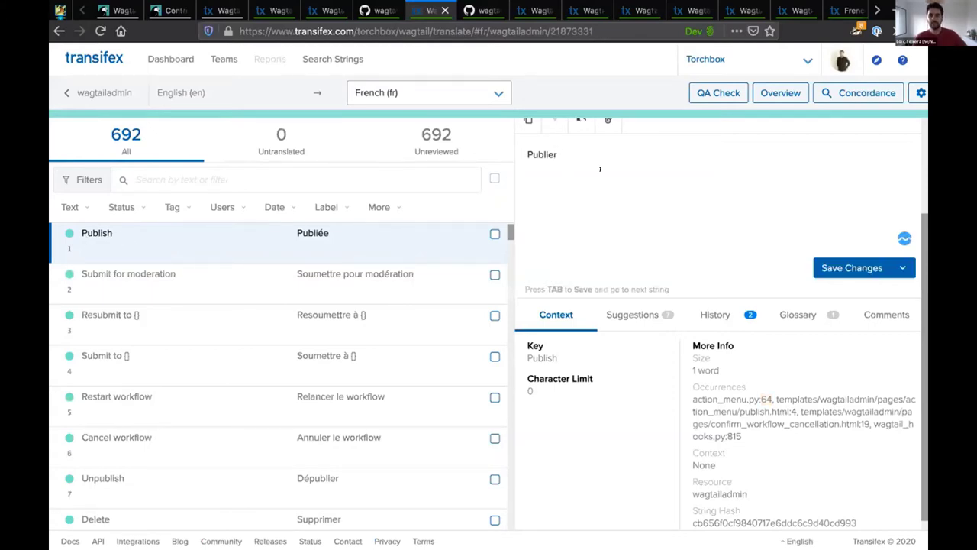
{"action": "scroll", "coordinate": [718, 229], "scroll_direction": "up", "scroll_amount": 2}
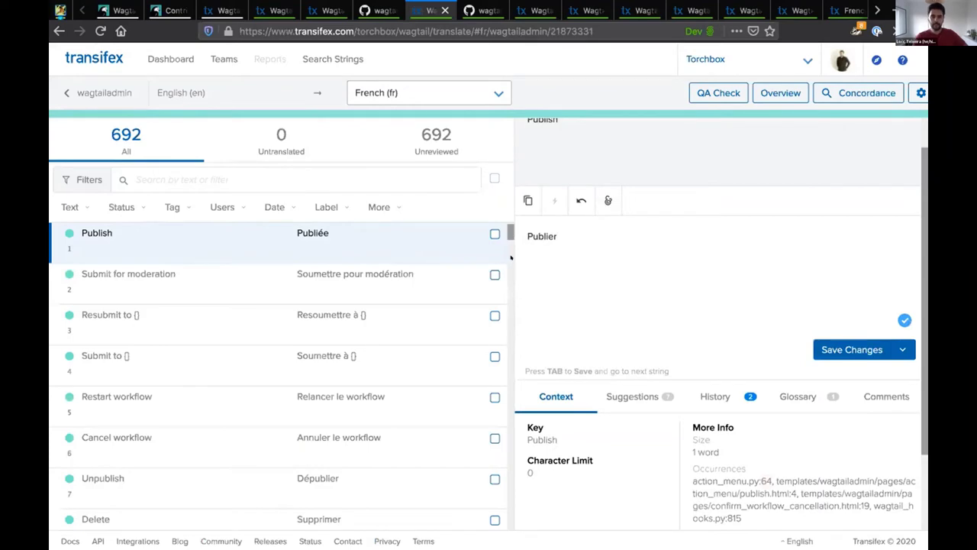
{"action": "left_click", "coordinate": [851, 348]}
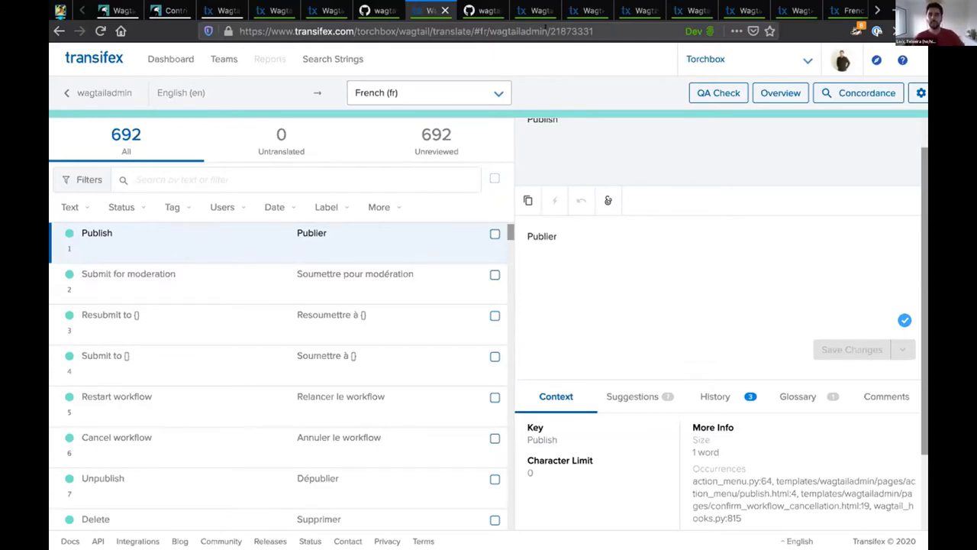
{"action": "scroll", "coordinate": [767, 376], "scroll_direction": "down", "scroll_amount": 3}
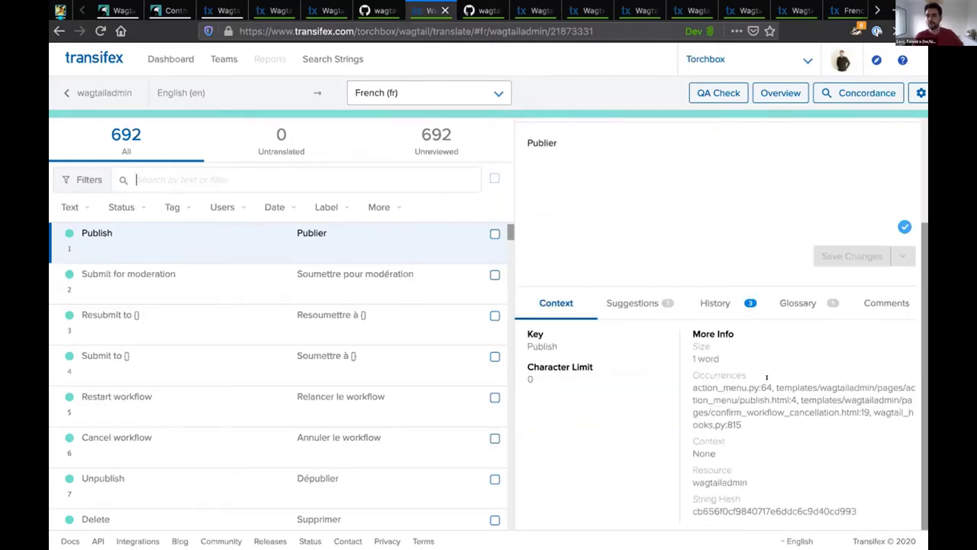
- Open the untranslated "%(label)s and Publish" string and enter the French translation "Publier et" followed by the %(label)s placeholder
{"action": "left_click", "coordinate": [531, 10]}
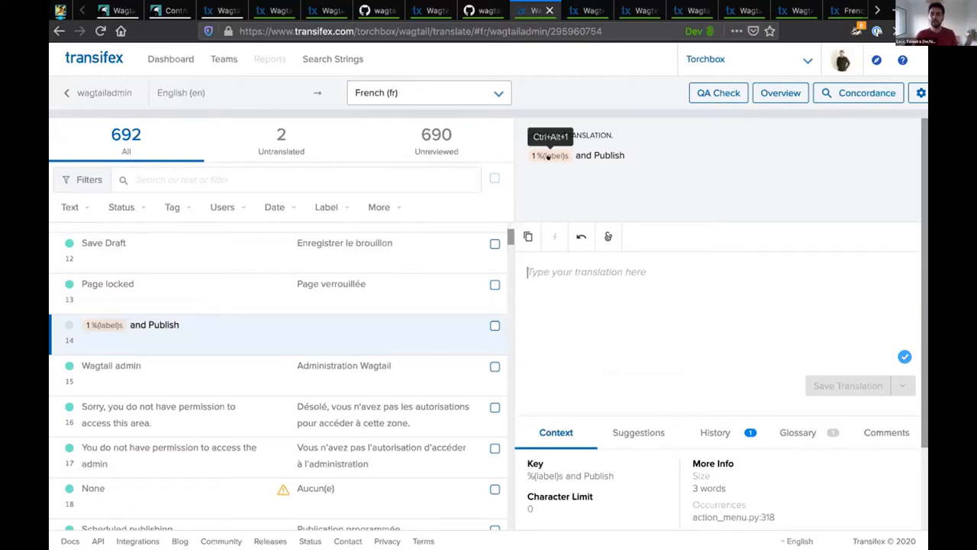
{"action": "left_click", "coordinate": [549, 155]}
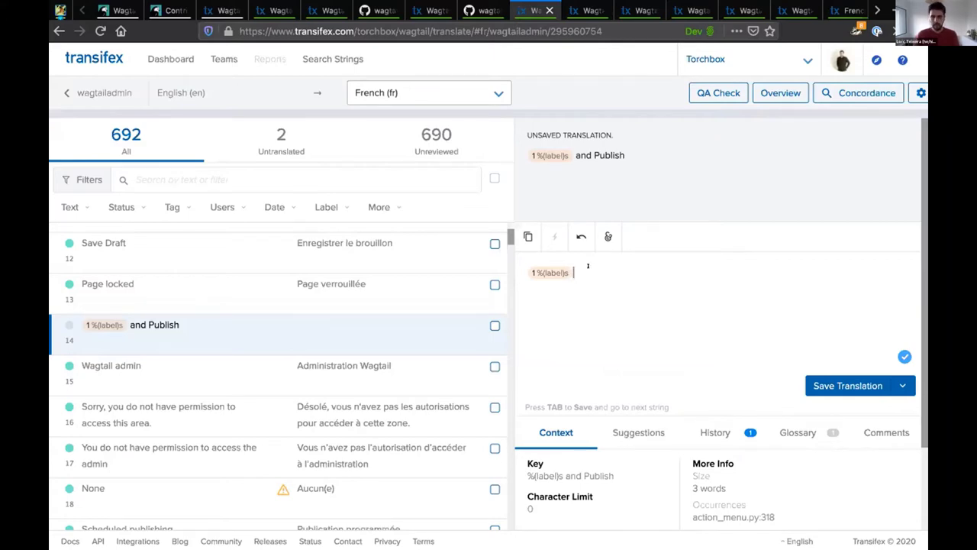
{"action": "left_click", "coordinate": [581, 237]}
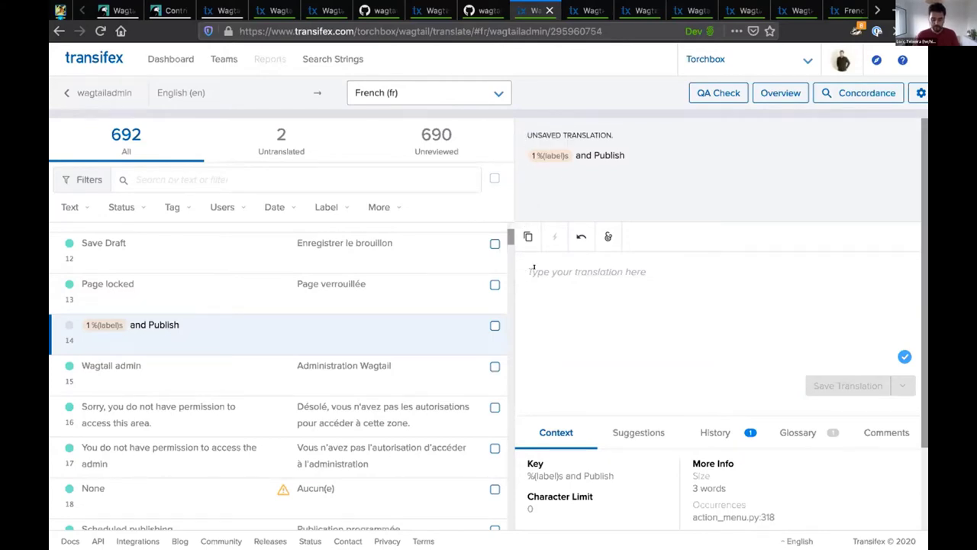
{"action": "type", "text": "Publier"}
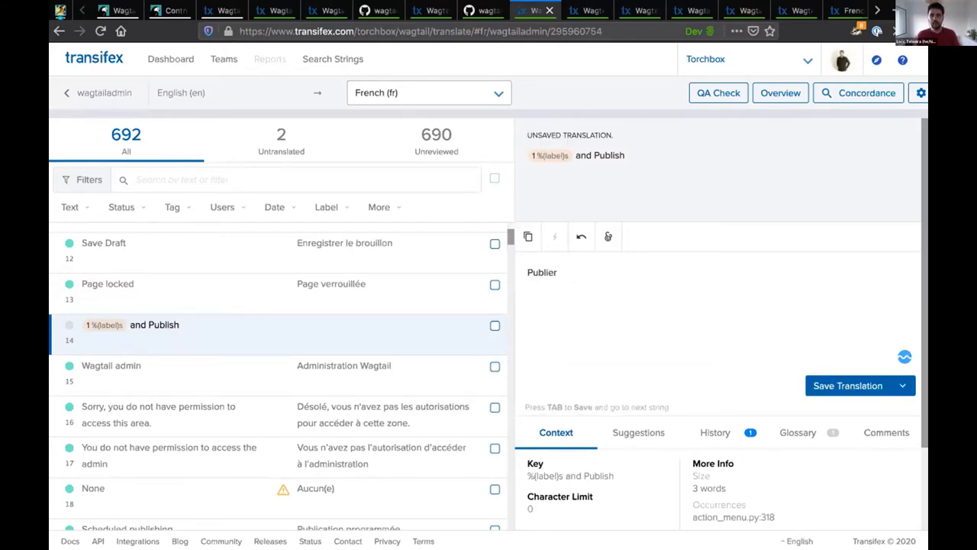
{"action": "type", "text": " et"}
{"action": "left_click", "coordinate": [549, 154]}
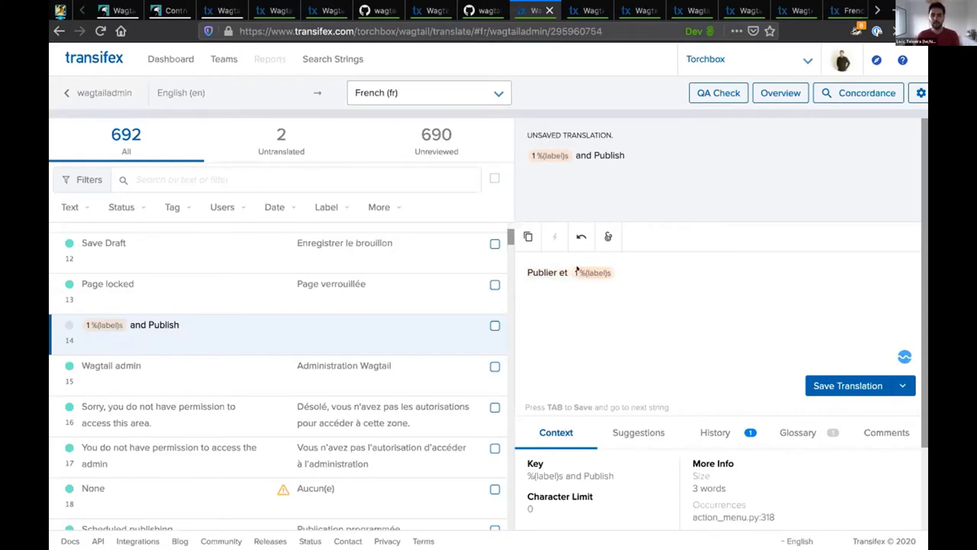
- Remove the placeholder and "et" from the translation, and try to save it as just "Publier"
{"action": "key", "text": "BackSpace"}
{"action": "key", "text": "BackSpace"}
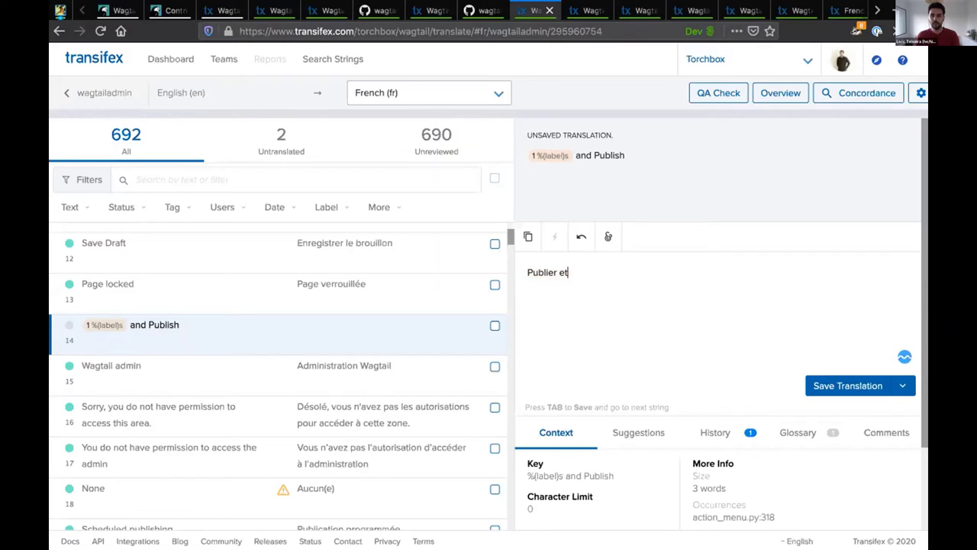
{"action": "key", "text": "BackSpace"}
{"action": "key", "text": "BackSpace"}
{"action": "key", "text": "BackSpace"}
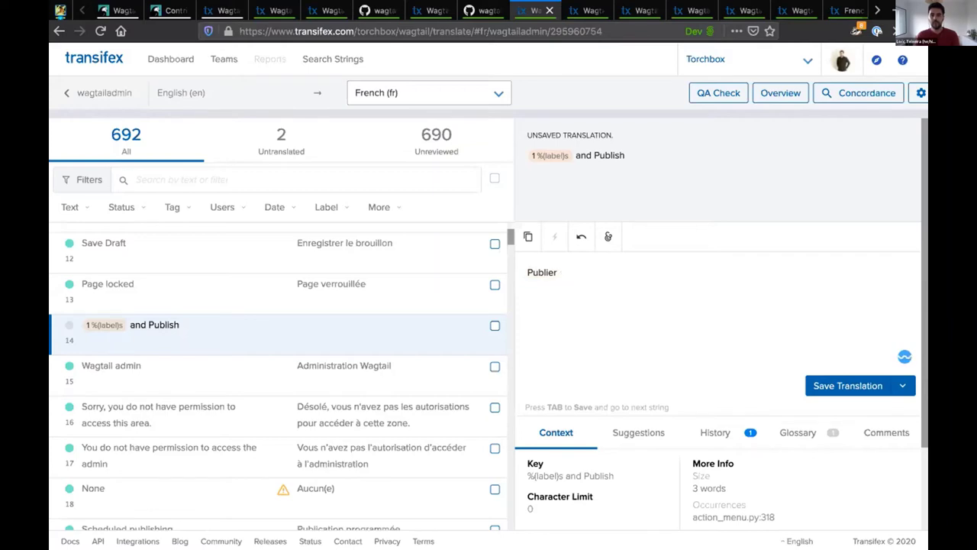
{"action": "left_click", "coordinate": [811, 386]}
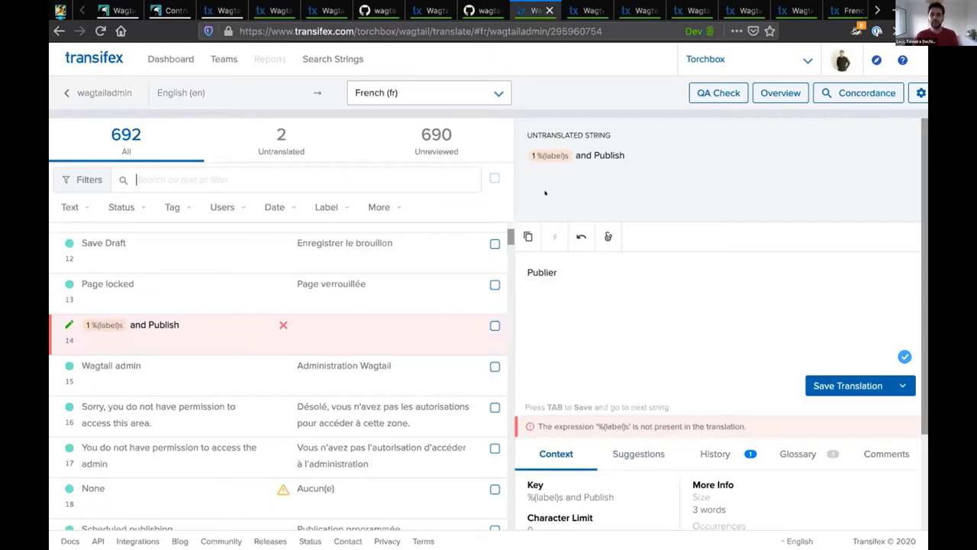
- Correct the translation to the %(label)s placeholder followed by "et Publier" and save it
{"action": "key", "text": "Delete"}
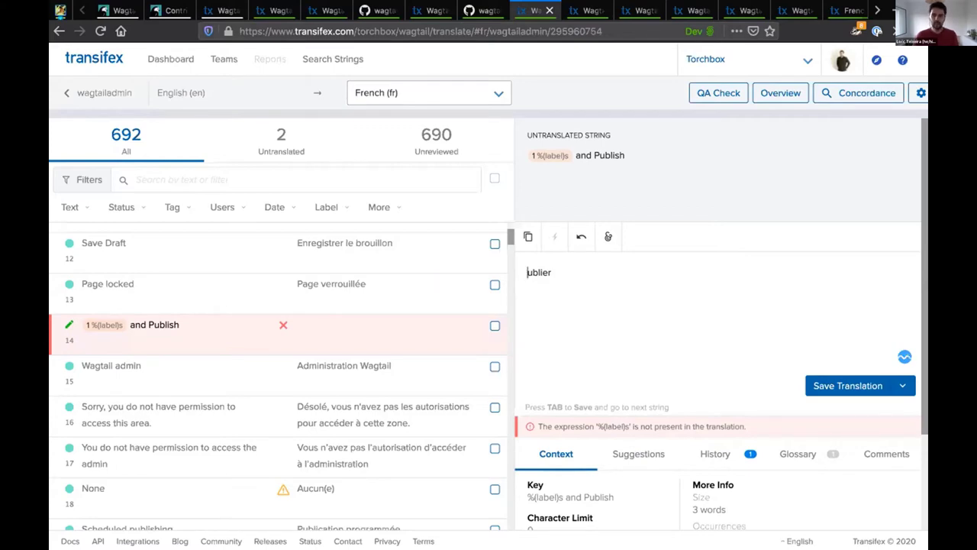
{"action": "left_click", "coordinate": [550, 156]}
{"action": "type", "text": "et P"}
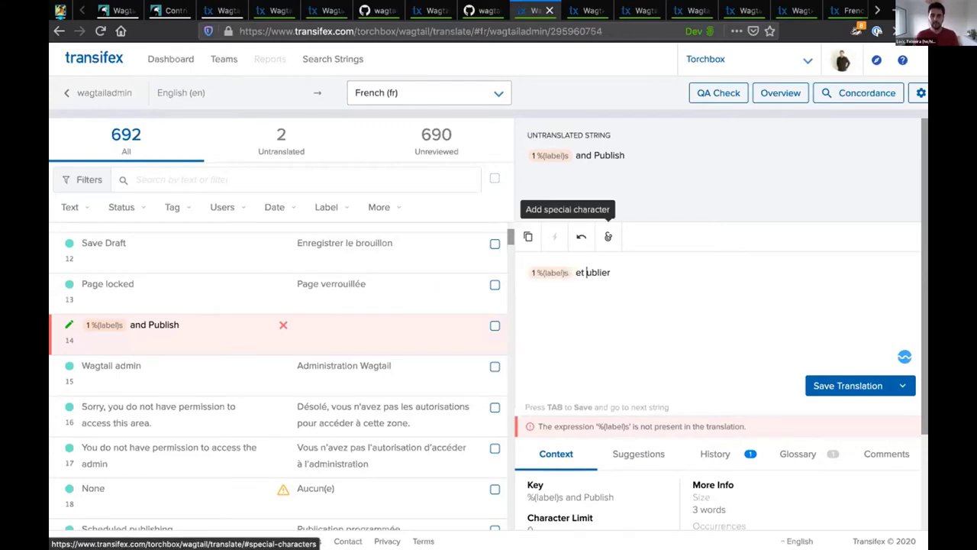
{"action": "left_click", "coordinate": [848, 385]}
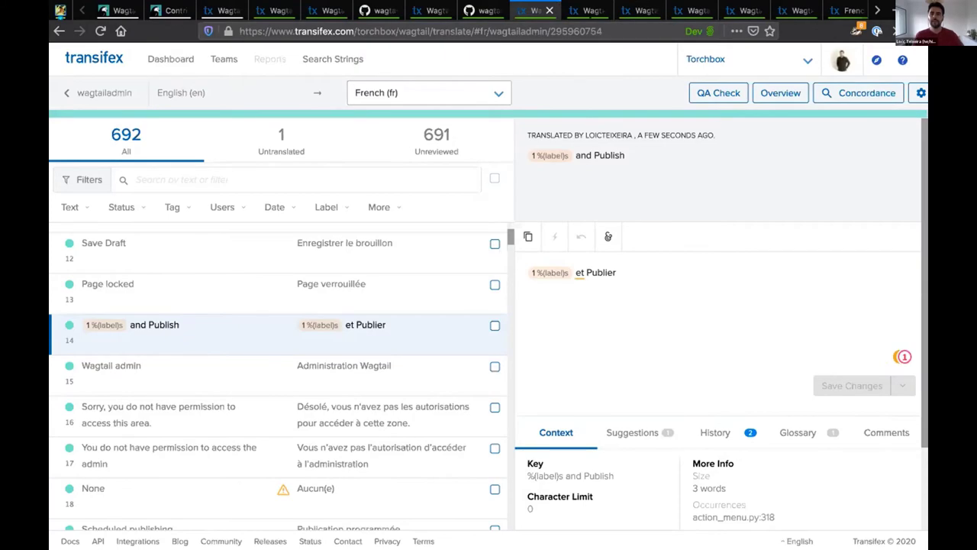
- Open the "Page '{0}' created and published." string, delete the {0} placeholder from its French translation and save the change
{"action": "key", "text": "ctrl+Tab"}
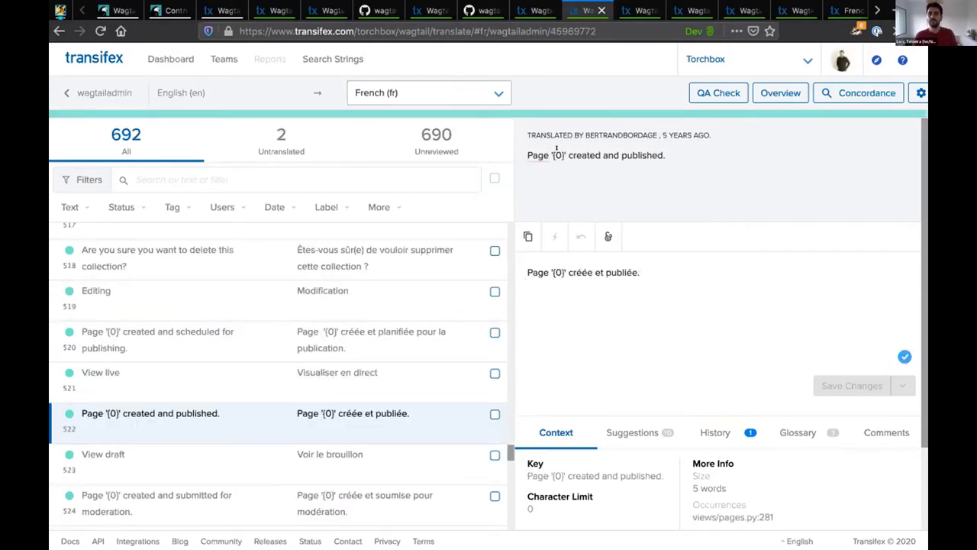
{"action": "left_click", "coordinate": [644, 268]}
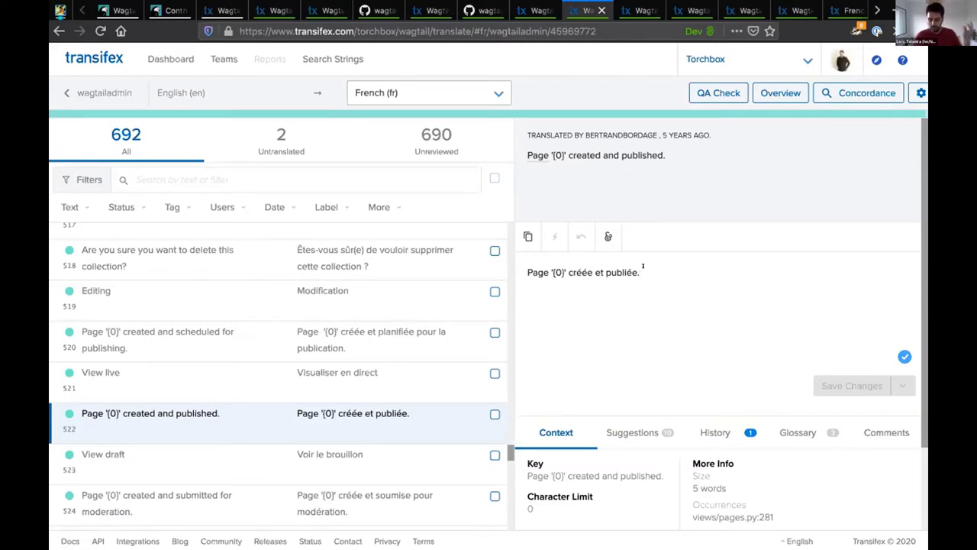
{"action": "key", "text": "Return"}
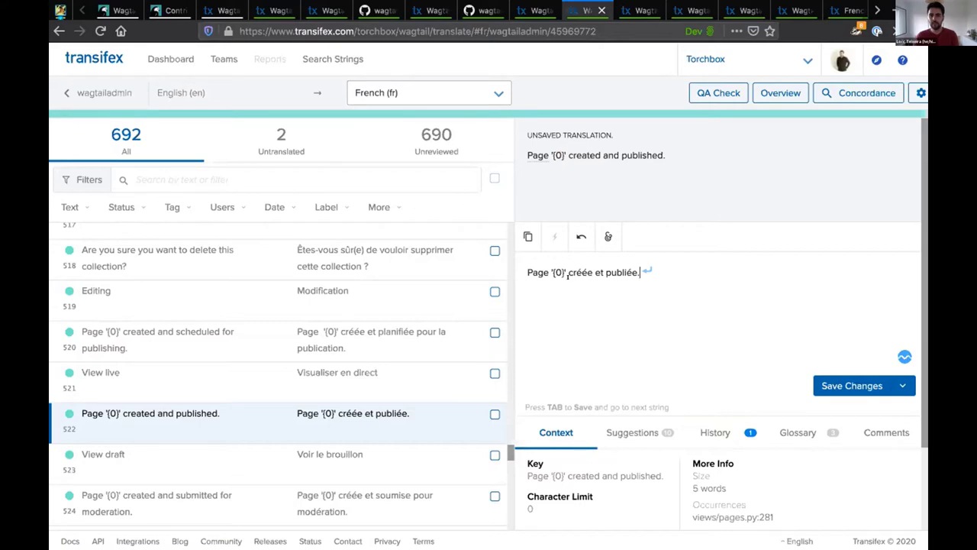
{"action": "key", "text": "BackSpace"}
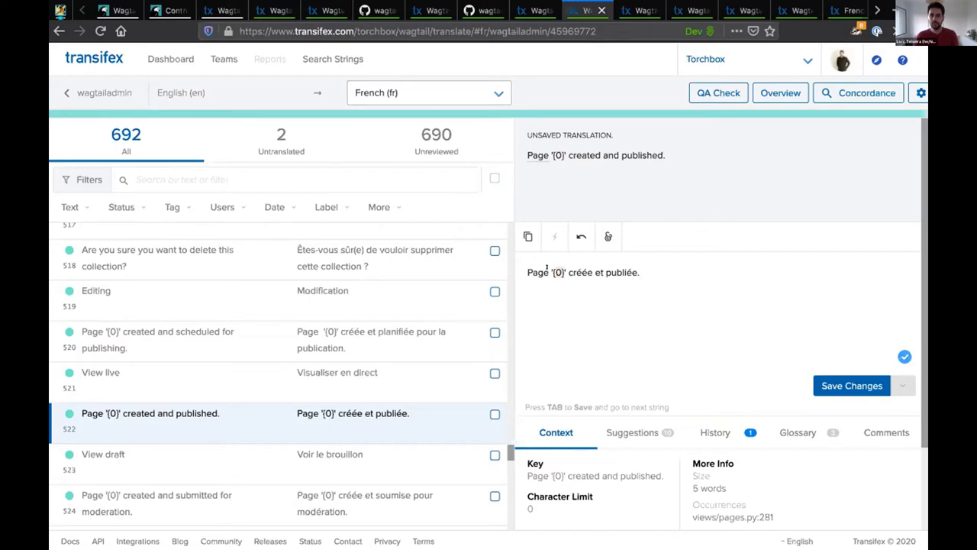
{"action": "key", "text": "BackSpace"}
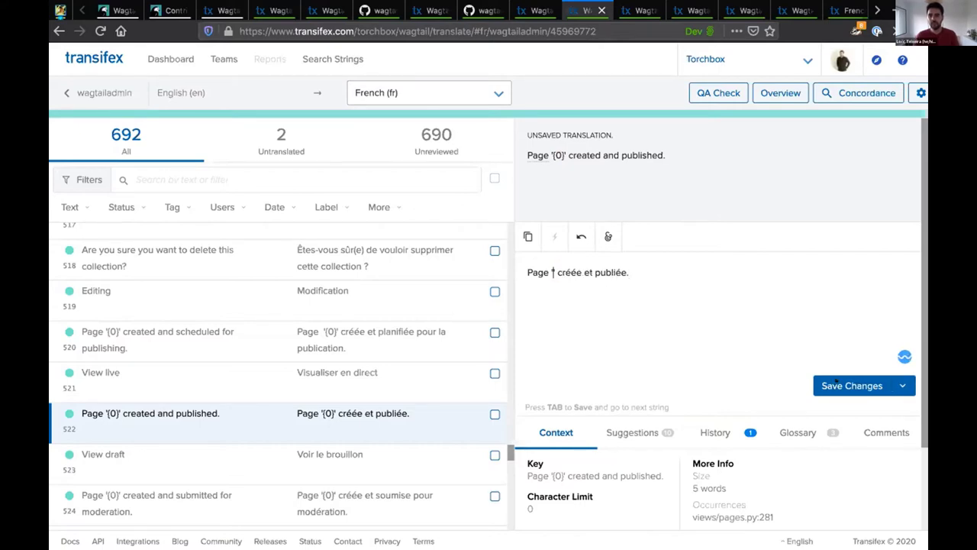
{"action": "key", "text": "alt+Return"}
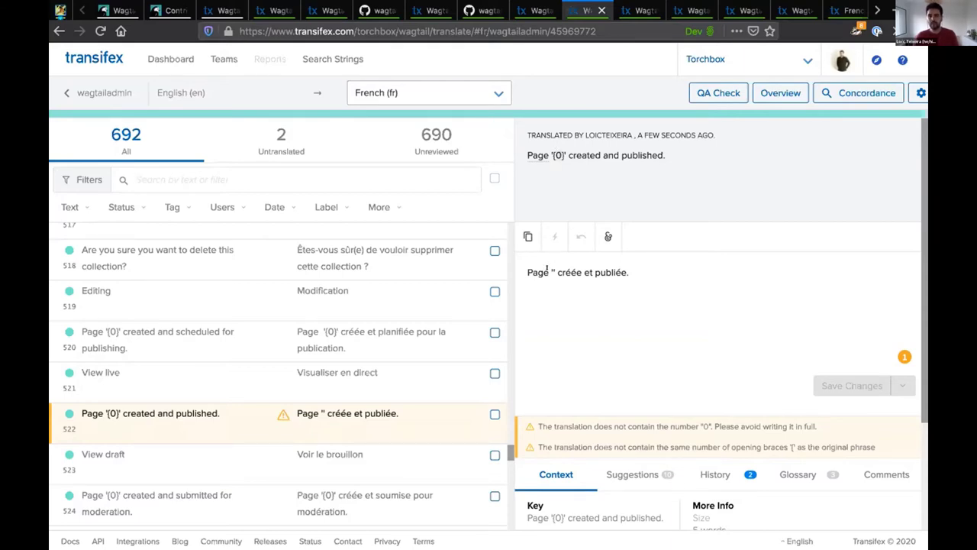
- Restore the earlier translation "Page '{0}' créée et publiée." from the string's history and save it
{"action": "left_click", "coordinate": [556, 272]}
{"action": "scroll", "coordinate": [677, 343], "scroll_direction": "down", "scroll_amount": 2}
{"action": "scroll", "coordinate": [634, 214], "scroll_direction": "down", "scroll_amount": 1}
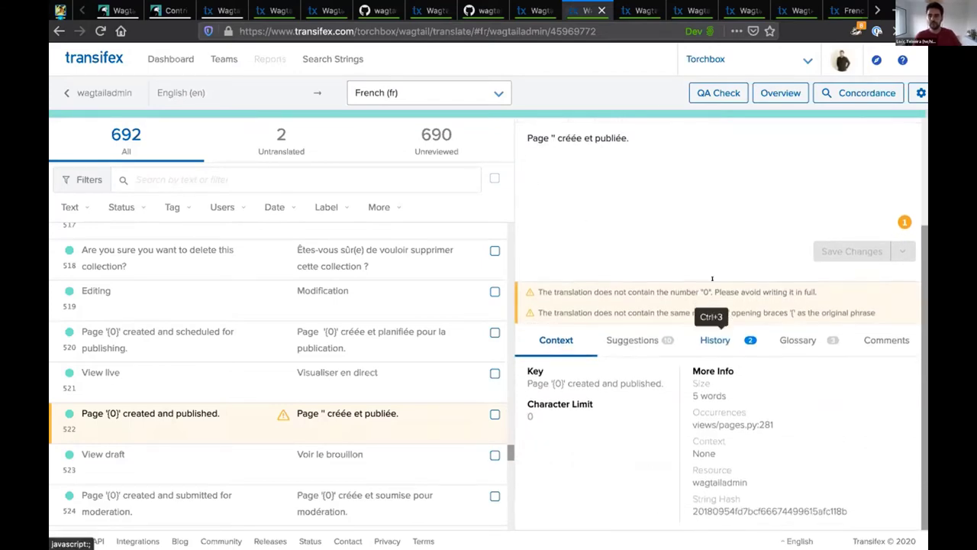
{"action": "left_click", "coordinate": [713, 345]}
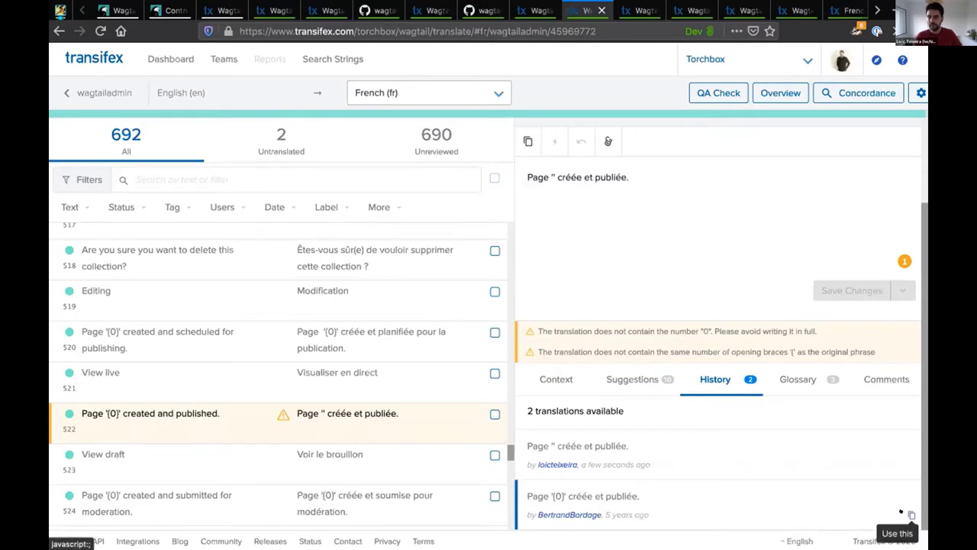
{"action": "left_click", "coordinate": [902, 512]}
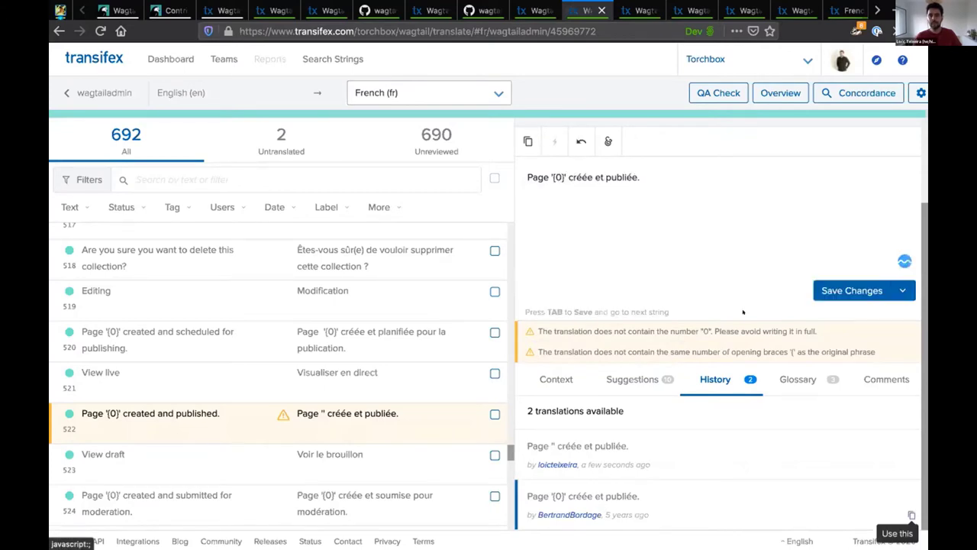
{"action": "left_click", "coordinate": [854, 290]}
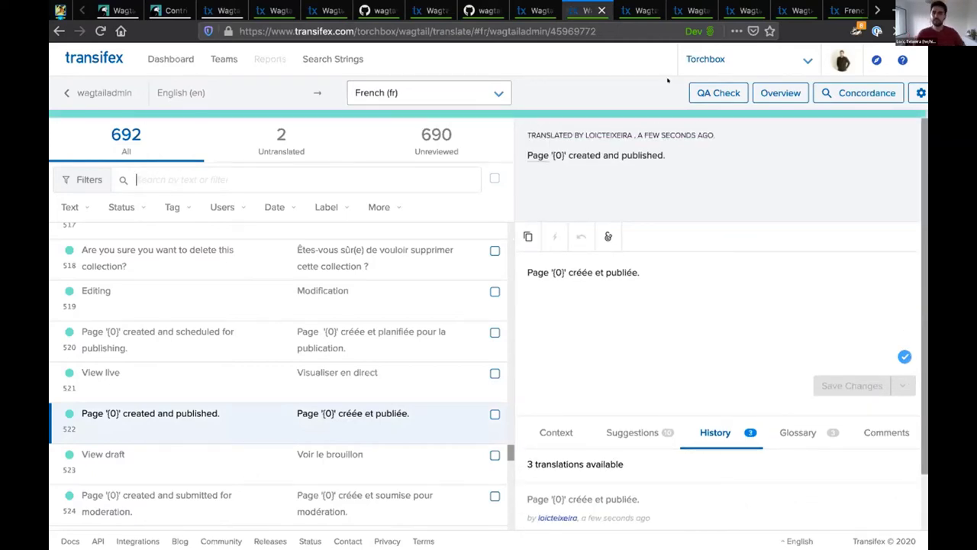
- Compare the singular and plural forms of the French translation of "This will copy %(count)s subpages."
{"action": "left_click", "coordinate": [636, 11]}
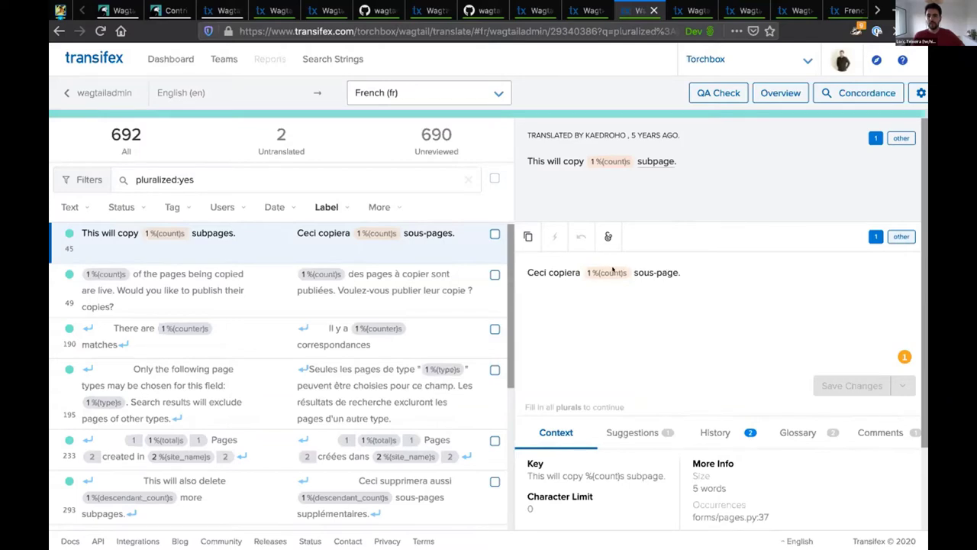
{"action": "left_click", "coordinate": [901, 236]}
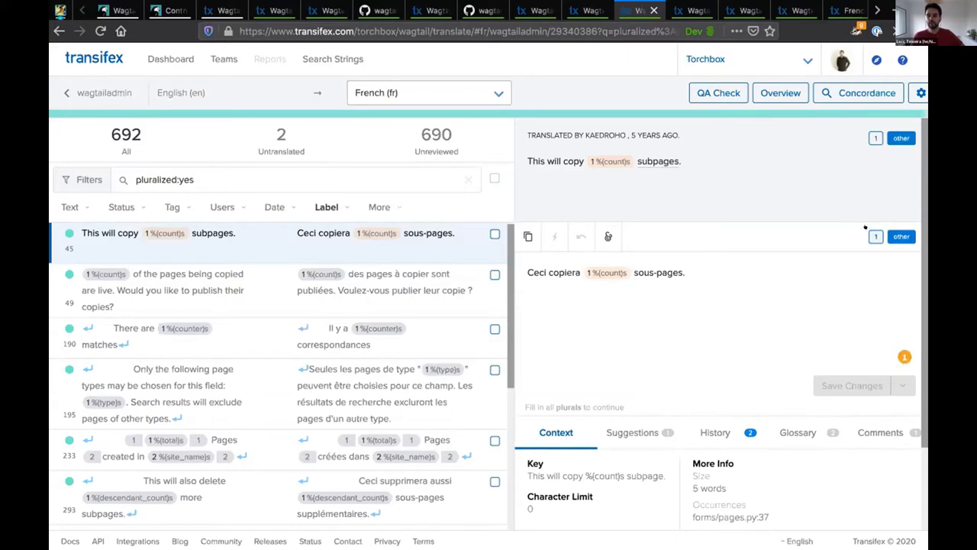
{"action": "left_click", "coordinate": [876, 236]}
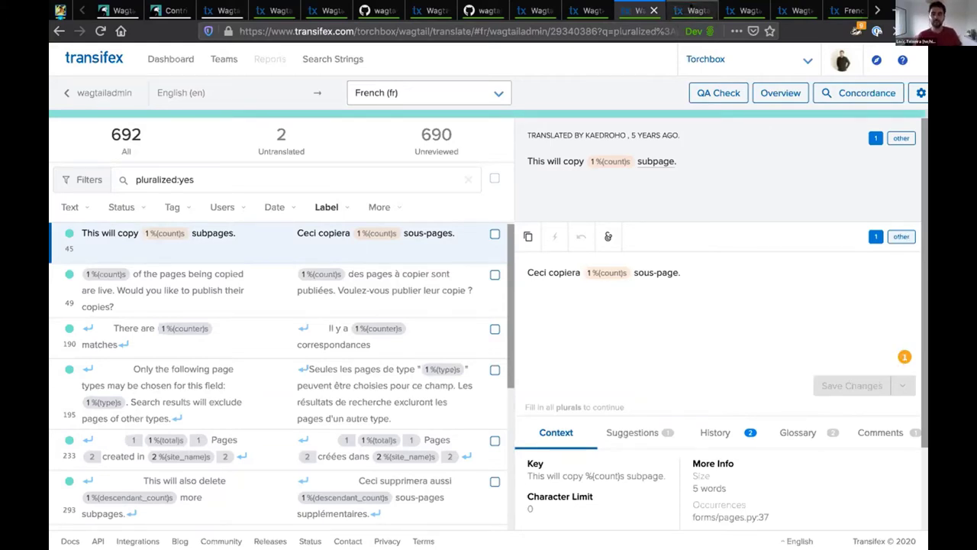
- In the "No collections have been created" string, move the opening and closing link tags around "Pourquoi" in the French translation
{"action": "left_click", "coordinate": [690, 10]}
{"action": "mouse_move", "coordinate": [715, 153]}
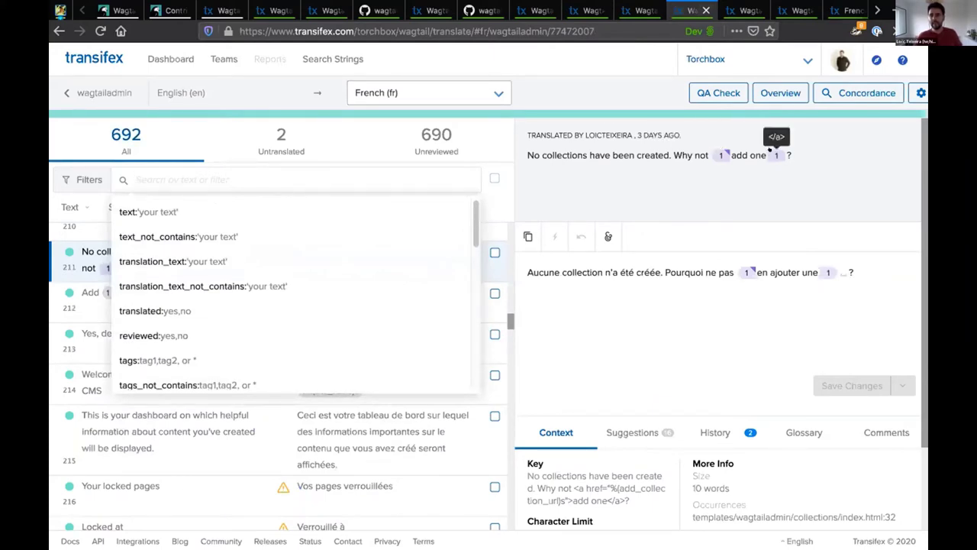
{"action": "left_click", "coordinate": [657, 269]}
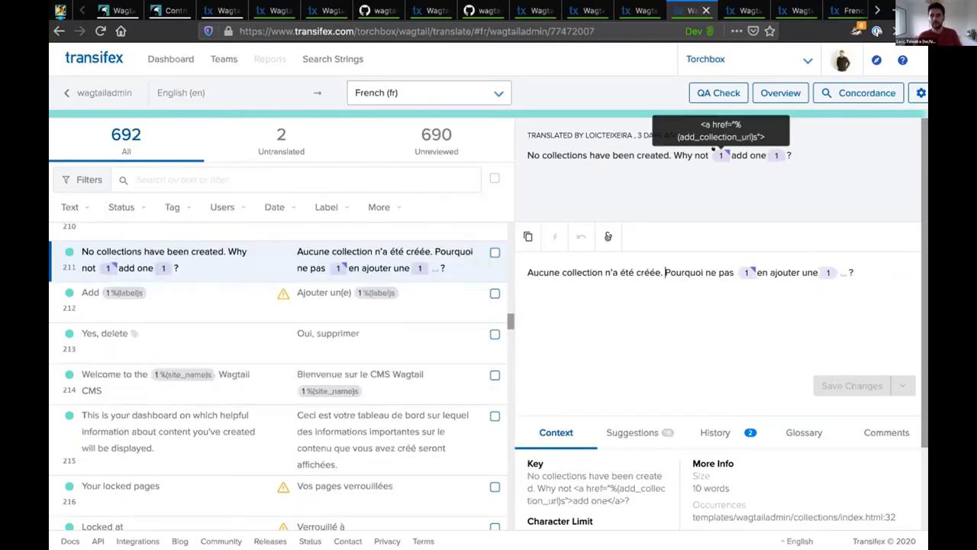
{"action": "left_click", "coordinate": [721, 155]}
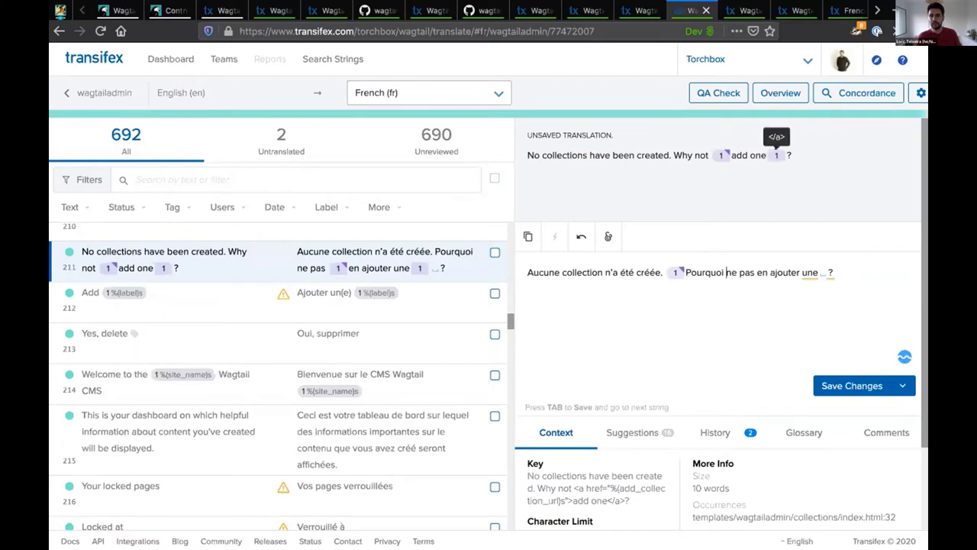
{"action": "left_click", "coordinate": [777, 155]}
- Go to the "Breadcrumb" string and read the comment explaining its context
{"action": "key", "text": "ctrl+Tab"}
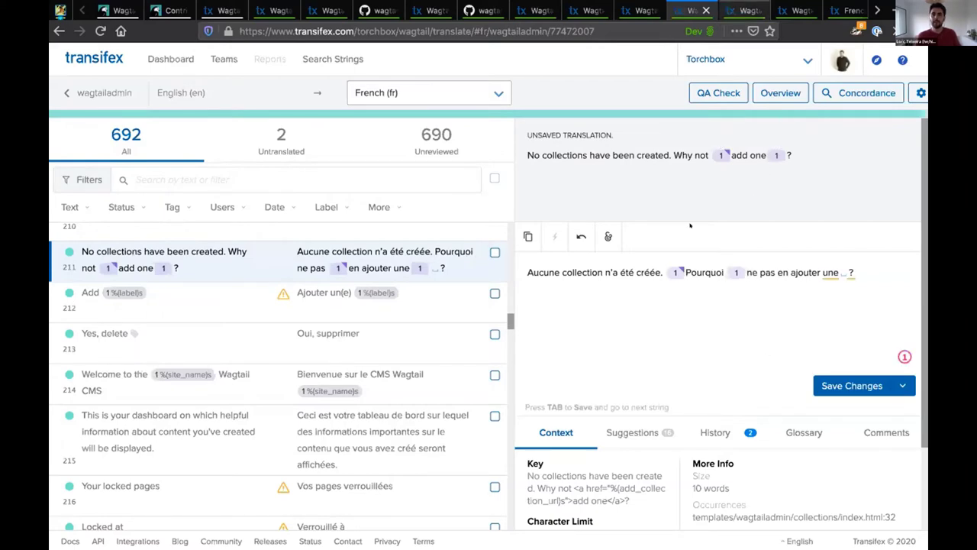
{"action": "scroll", "coordinate": [621, 309], "scroll_direction": "down", "scroll_amount": 1}
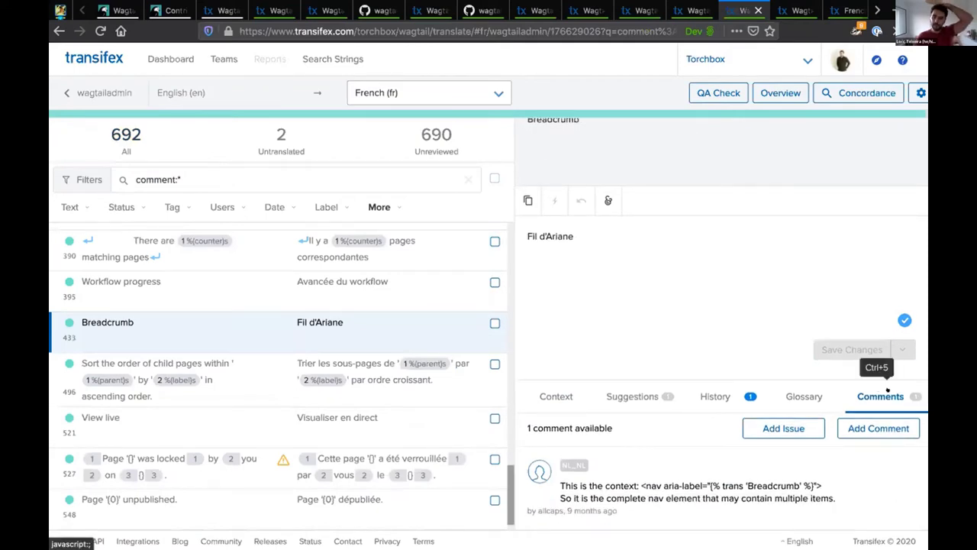
{"action": "mouse_move", "coordinate": [677, 476]}
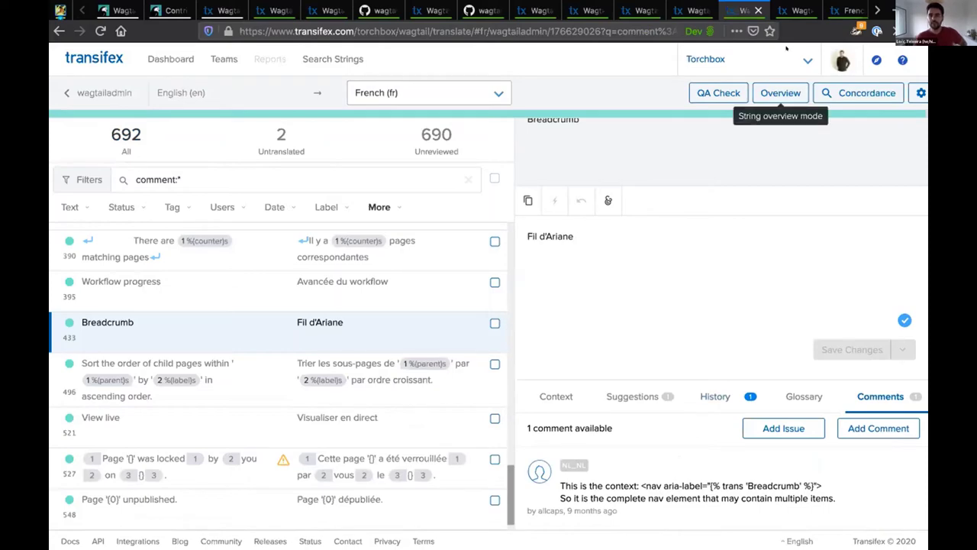
- Go to the "Restart workflow" string and review its translation suggestions and the glossary entry for "workflow"
{"action": "key", "text": "ctrl+Tab"}
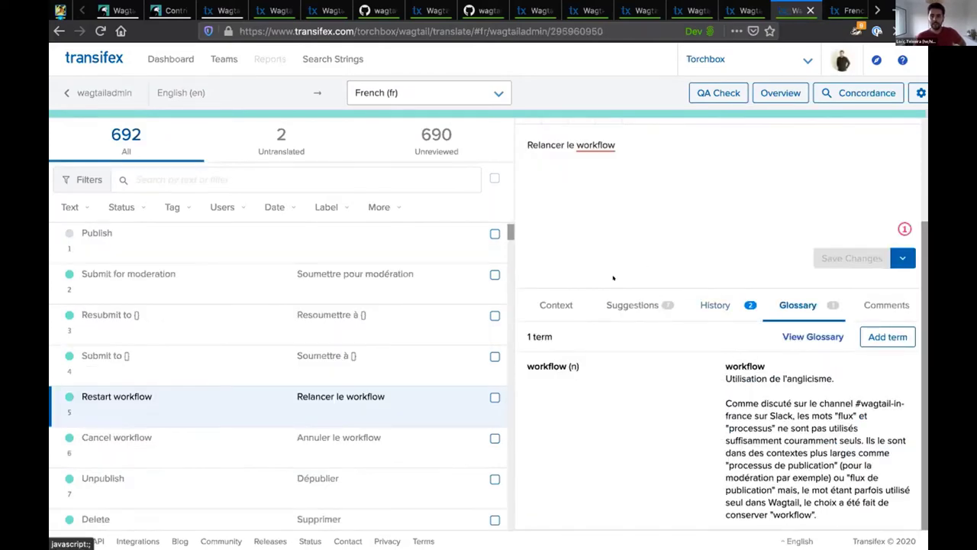
{"action": "left_click", "coordinate": [631, 305]}
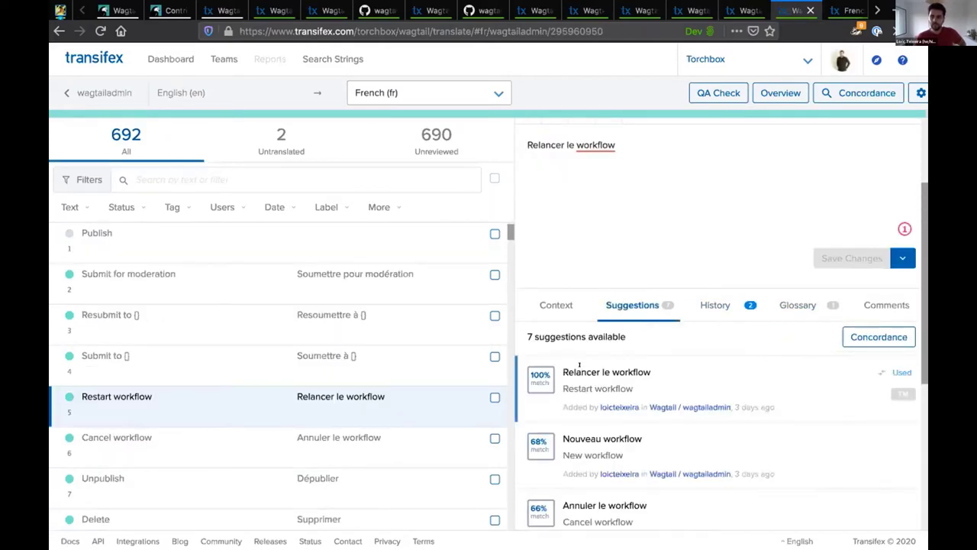
{"action": "scroll", "coordinate": [626, 378], "scroll_direction": "down", "scroll_amount": 2}
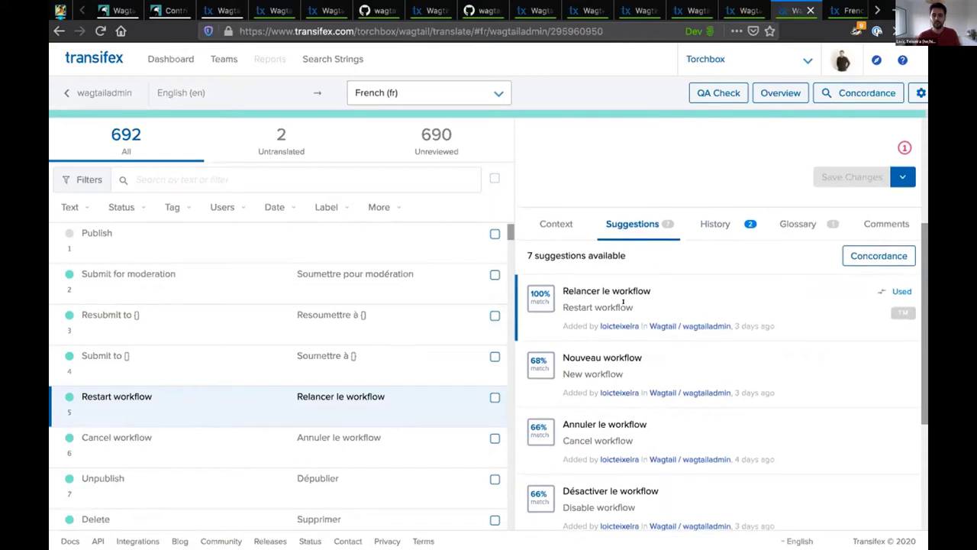
{"action": "scroll", "coordinate": [672, 321], "scroll_direction": "up", "scroll_amount": 1}
{"action": "scroll", "coordinate": [700, 341], "scroll_direction": "up", "scroll_amount": 3}
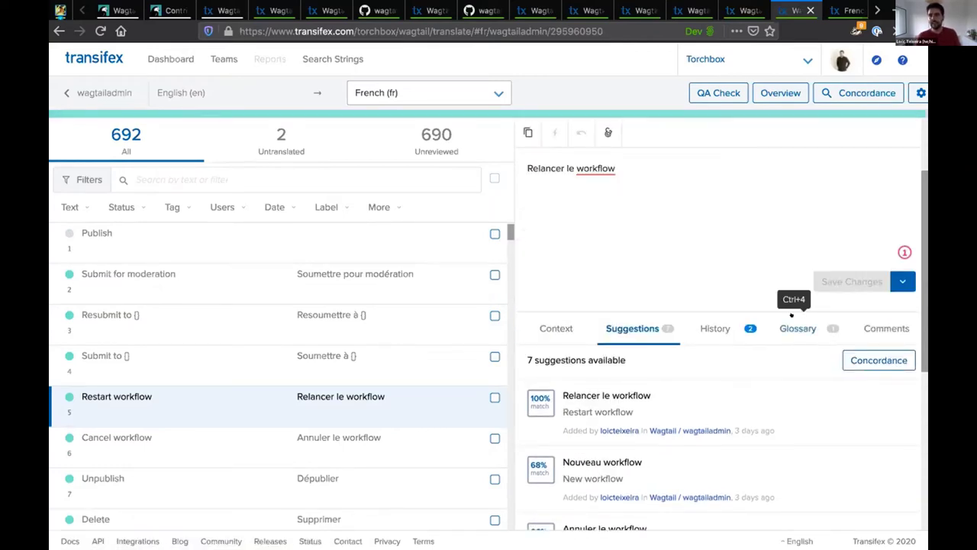
{"action": "left_click", "coordinate": [796, 327]}
{"action": "scroll", "coordinate": [809, 340], "scroll_direction": "down", "scroll_amount": 1}
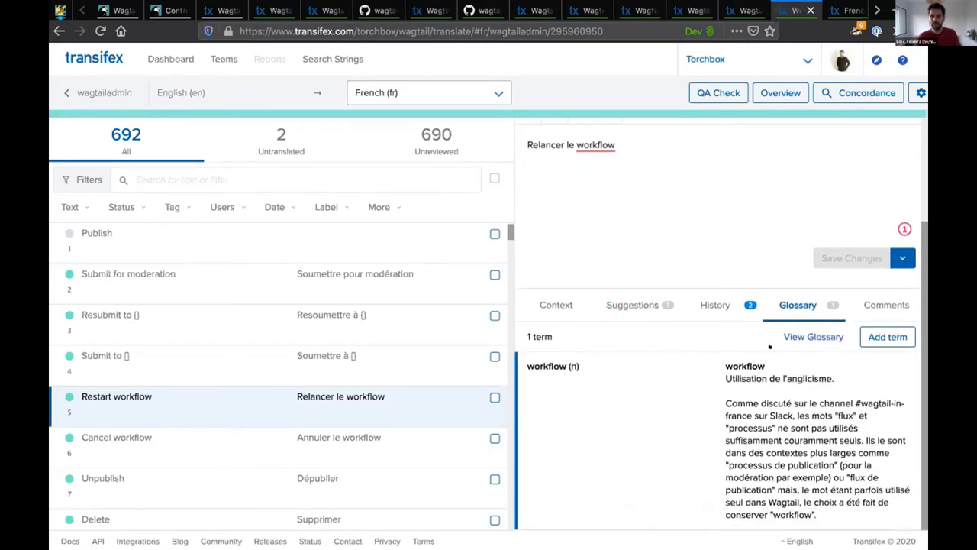
- Highlight the French glossary term "workflow" and the usage note that justifies keeping it
{"action": "left_click_drag", "start_coordinate": [725, 367], "coordinate": [767, 367]}
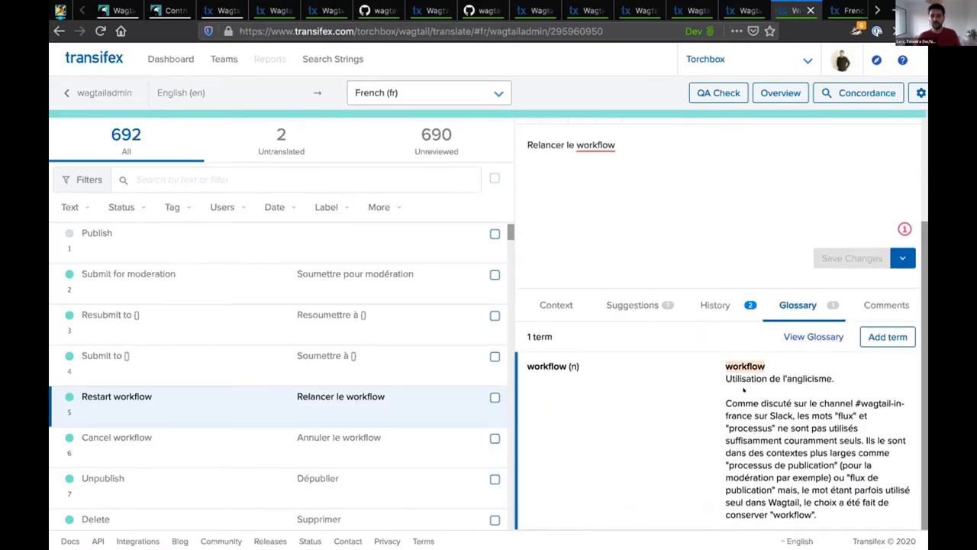
{"action": "left_click_drag", "start_coordinate": [765, 401], "coordinate": [836, 465]}
{"action": "left_click", "coordinate": [809, 454]}
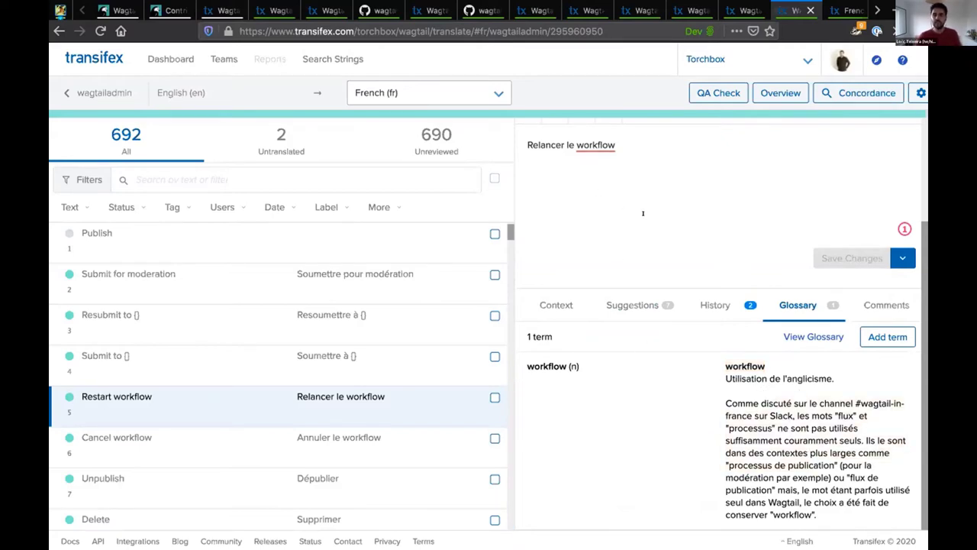
- Remove "workflow" from the French translation and reinsert it from the glossary term marked in the source string
{"action": "scroll", "coordinate": [645, 236], "scroll_direction": "up", "scroll_amount": 3}
{"action": "double_click", "coordinate": [591, 272]}
{"action": "key", "text": "BackSpace"}
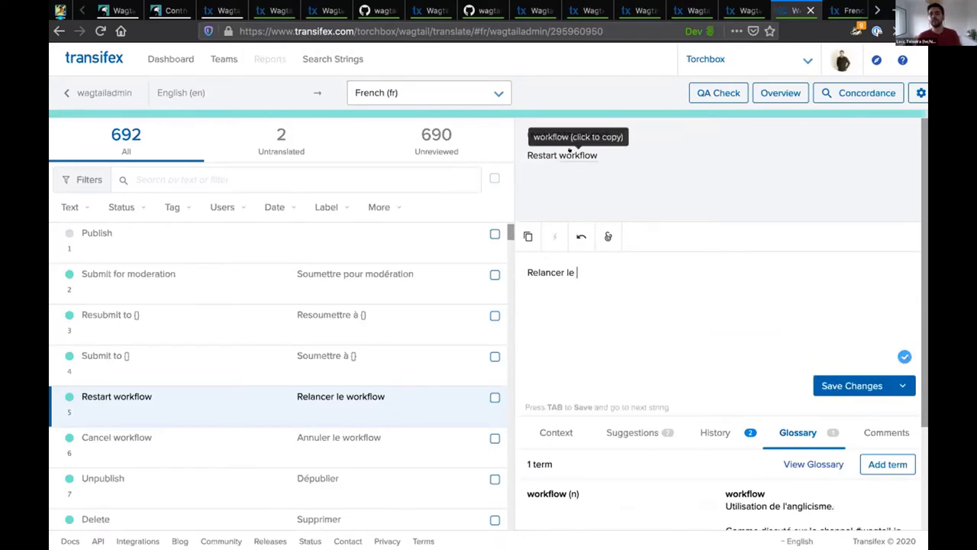
{"action": "left_click", "coordinate": [569, 150]}
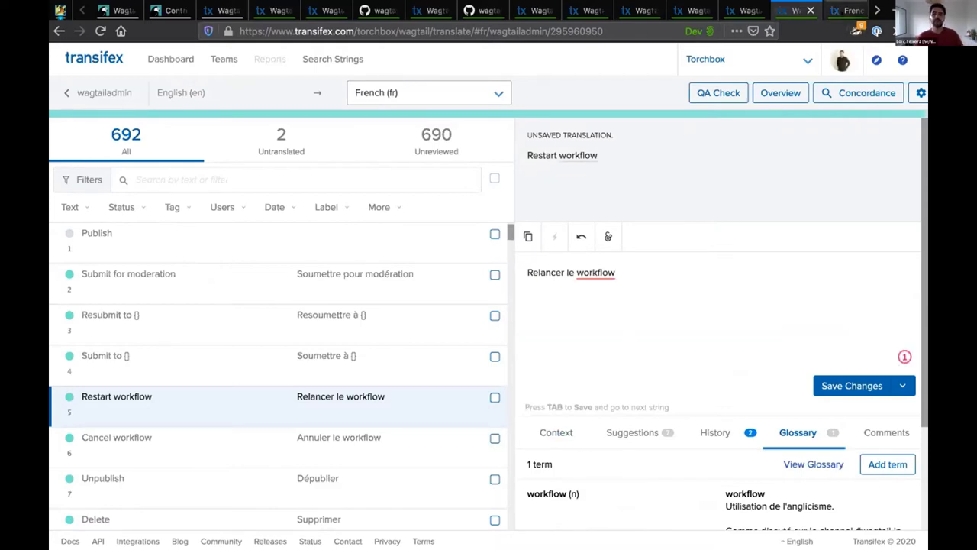
- Look at the project's French glossary and return to the "Restart workflow" string
{"action": "left_click", "coordinate": [848, 10]}
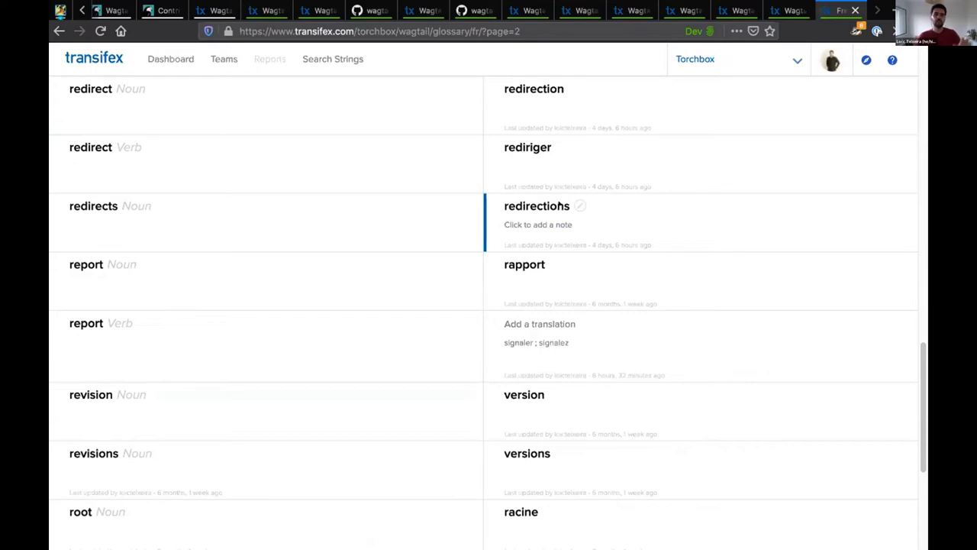
{"action": "left_click", "coordinate": [782, 10]}
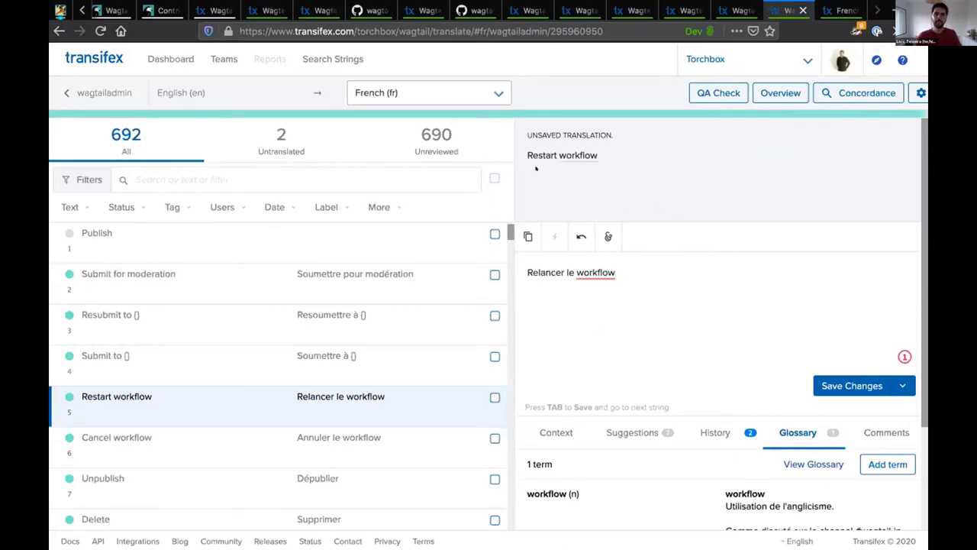
{"action": "key", "text": "super+Tab"}
{"action": "key", "text": "super+Tab"}
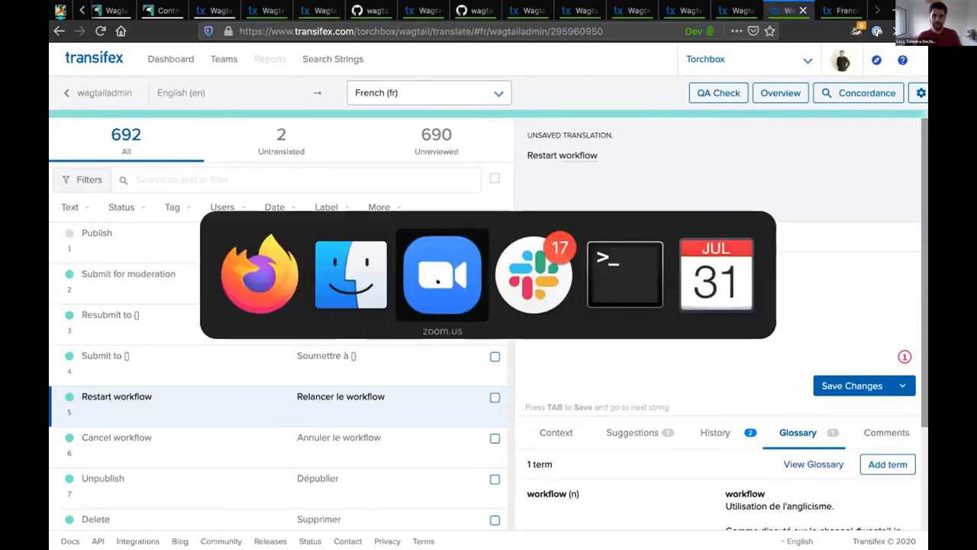
{"action": "key", "text": "super+Tab"}
{"action": "key", "text": "super+Tab"}
{"action": "key", "text": "super+shift+Tab"}
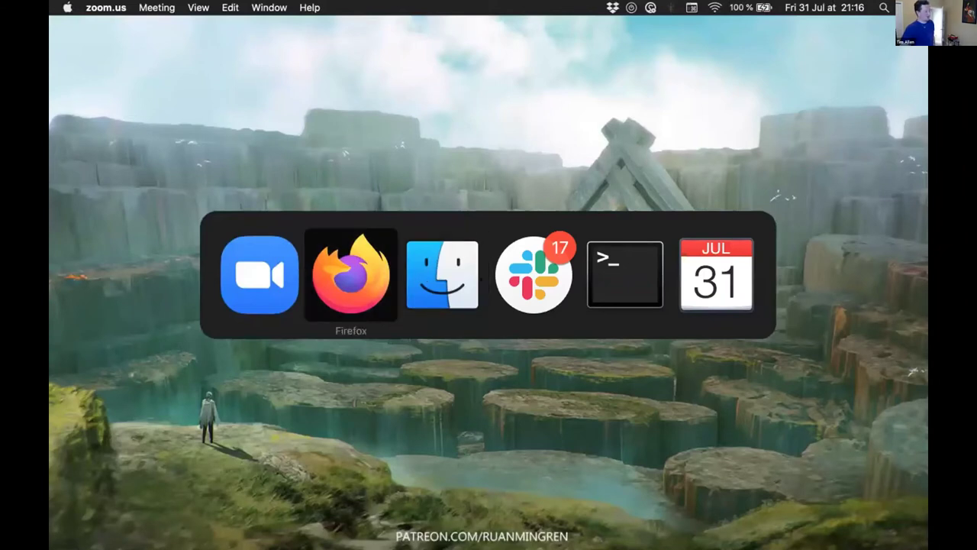
{"action": "key", "text": "super+Tab"}
{"action": "key", "text": "super+shift+Tab"}
{"action": "key", "text": "super+shift+Tab"}
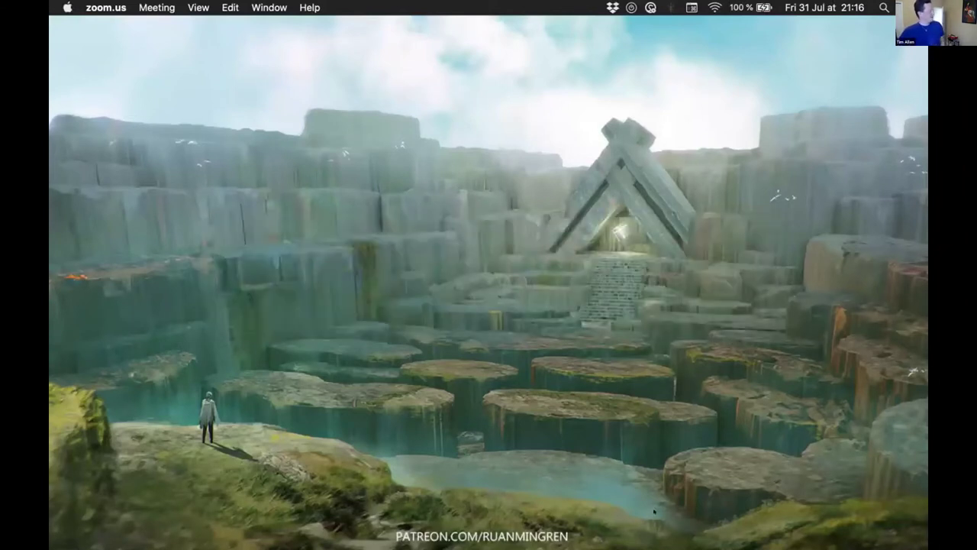
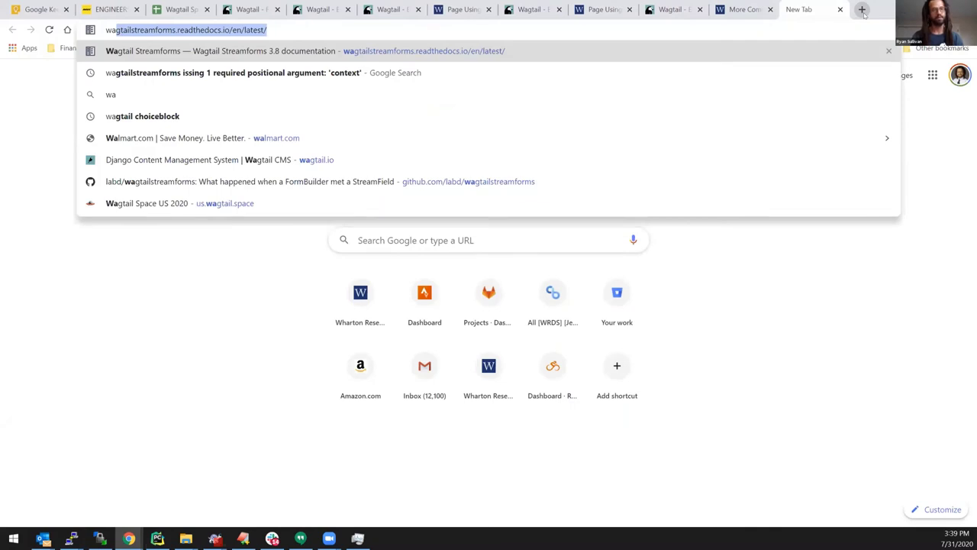
- Open the Wagtail Streamforms documentation in Chrome and go from it to the main page of the labd/wagtailstreamforms GitHub repository
{"action": "key", "text": "Right"}
{"action": "key", "text": "Return"}
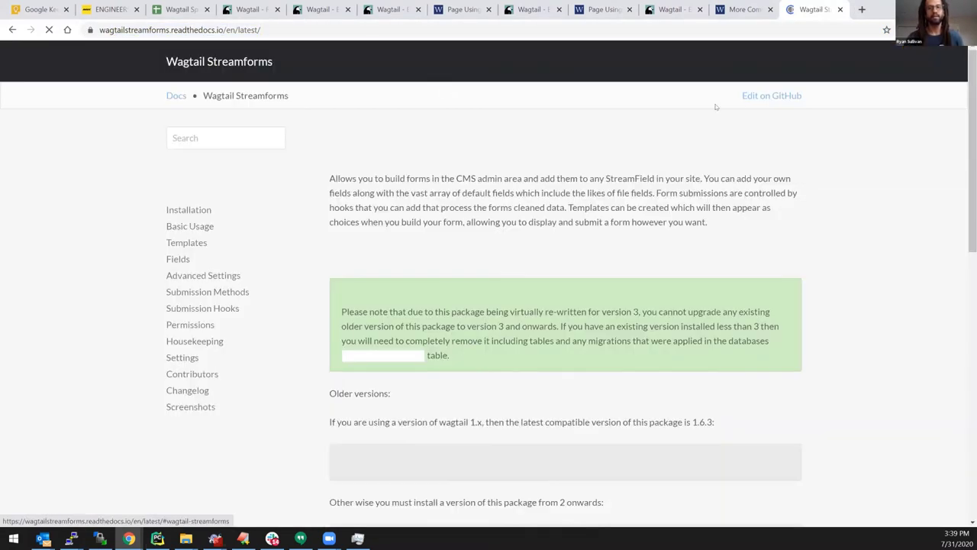
{"action": "left_click", "coordinate": [758, 97]}
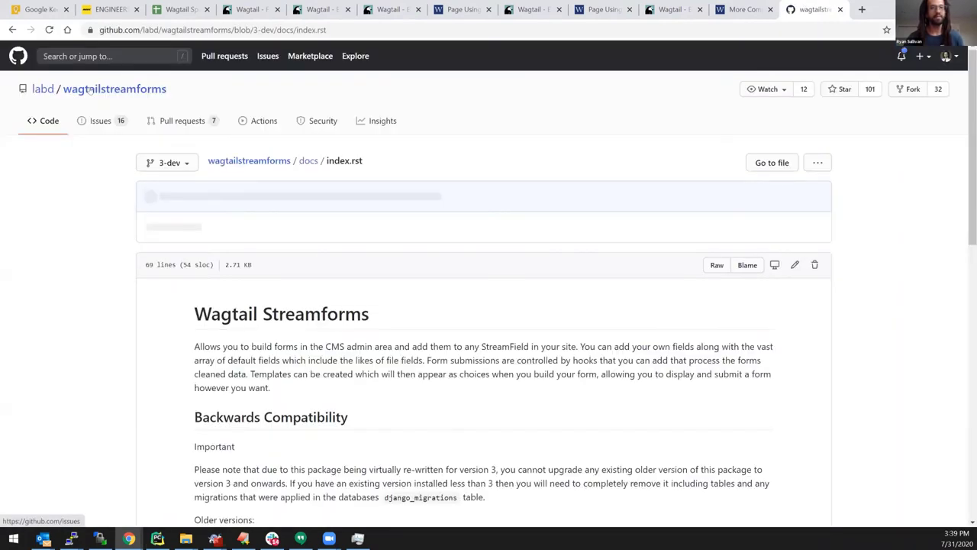
{"action": "left_click", "coordinate": [89, 89]}
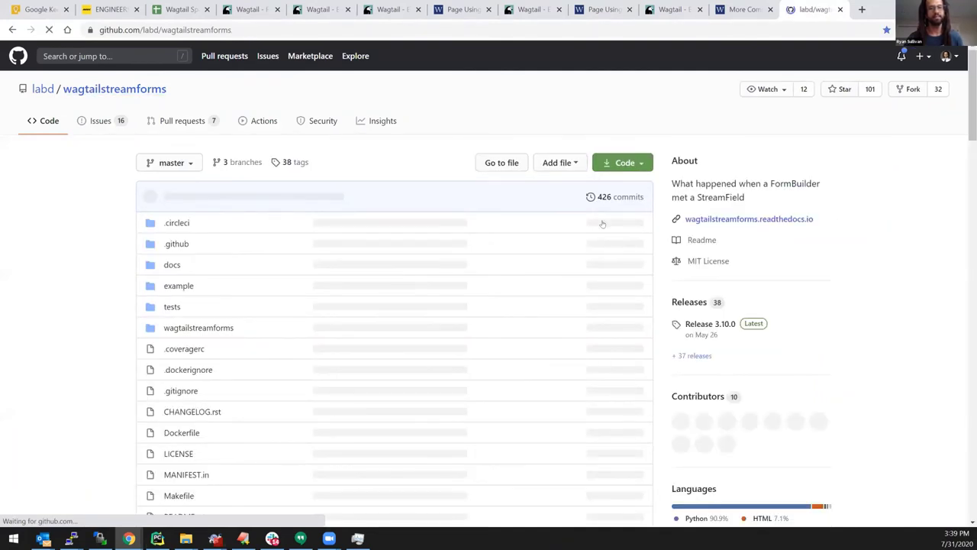
- Examine the wagtailstreamforms repository's file list, README feature list, and example form and field selection screenshots
{"action": "scroll", "coordinate": [447, 401], "scroll_direction": "down", "scroll_amount": 5}
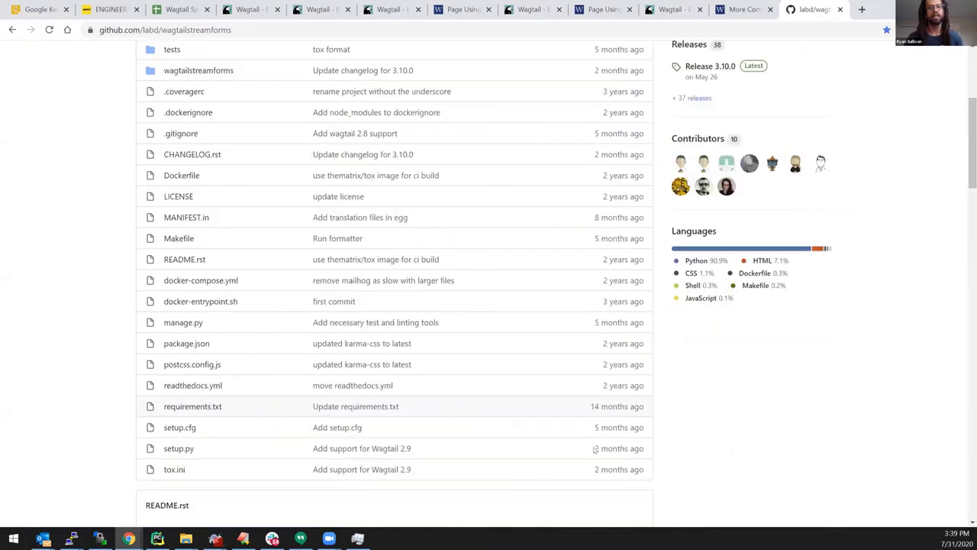
{"action": "scroll", "coordinate": [733, 457], "scroll_direction": "down", "scroll_amount": 10}
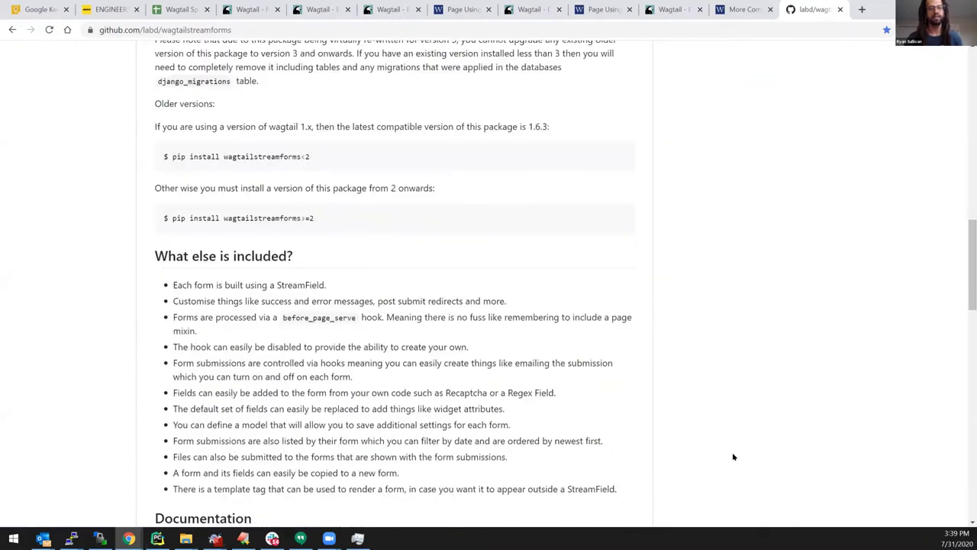
{"action": "scroll", "coordinate": [734, 457], "scroll_direction": "down", "scroll_amount": 2}
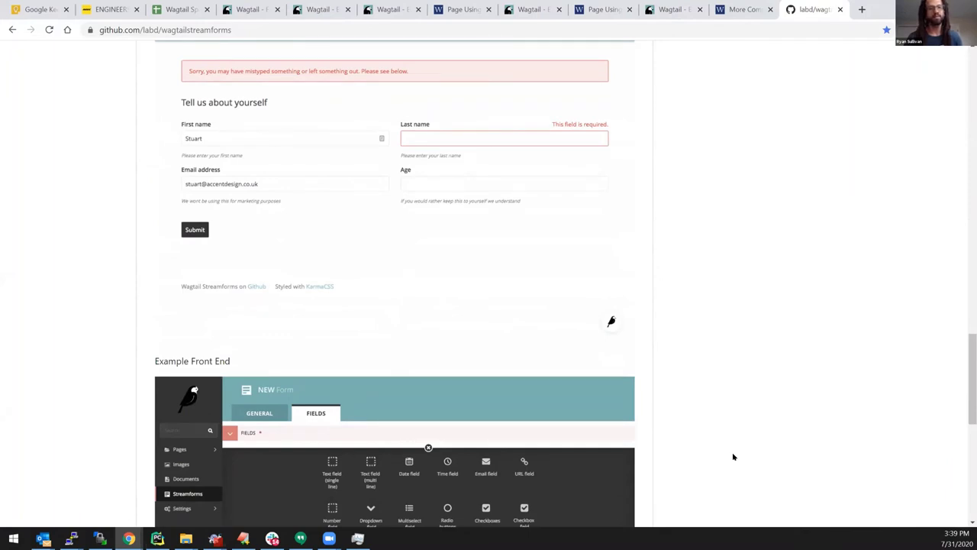
{"action": "scroll", "coordinate": [733, 456], "scroll_direction": "down", "scroll_amount": 2}
{"action": "scroll", "coordinate": [733, 457], "scroll_direction": "down", "scroll_amount": 1}
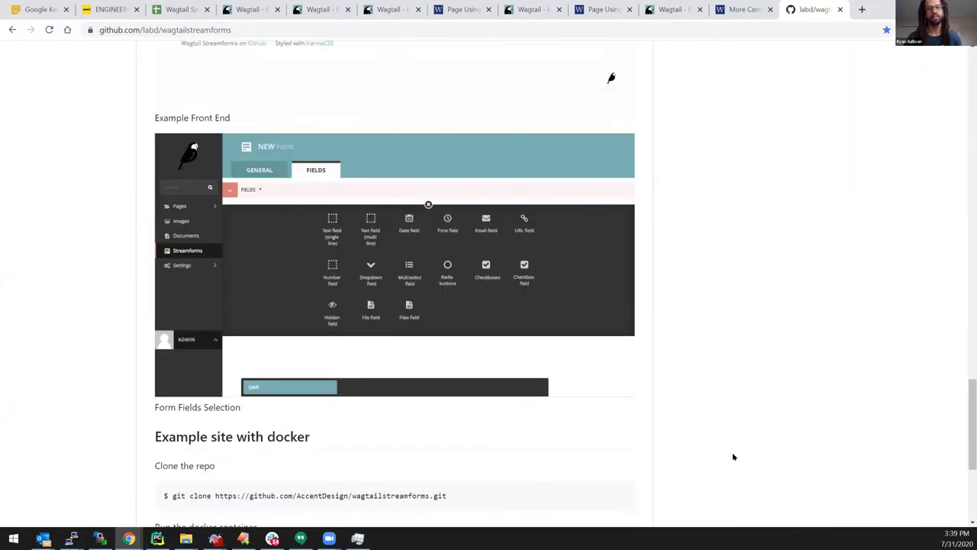
{"action": "scroll", "coordinate": [733, 457], "scroll_direction": "up", "scroll_amount": 3}
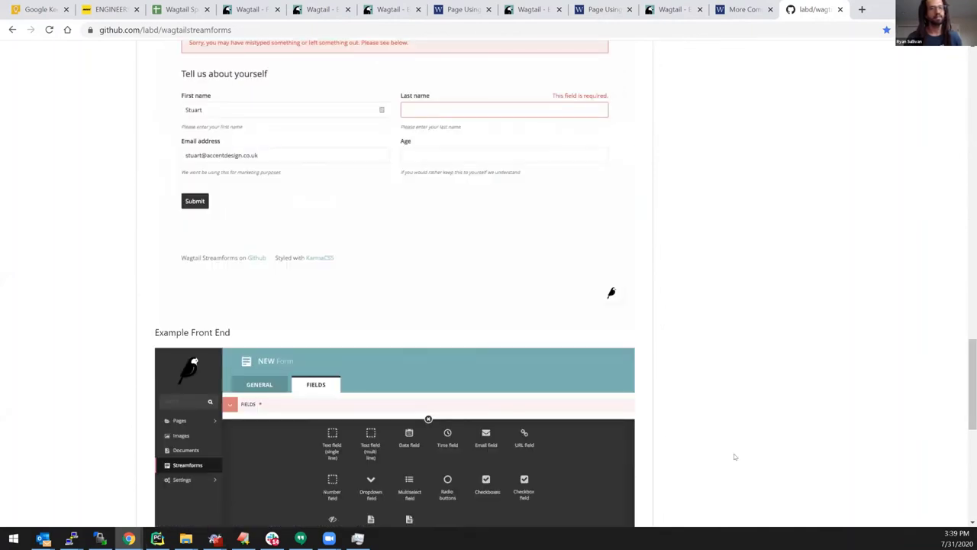
{"action": "scroll", "coordinate": [734, 456], "scroll_direction": "up", "scroll_amount": 15}
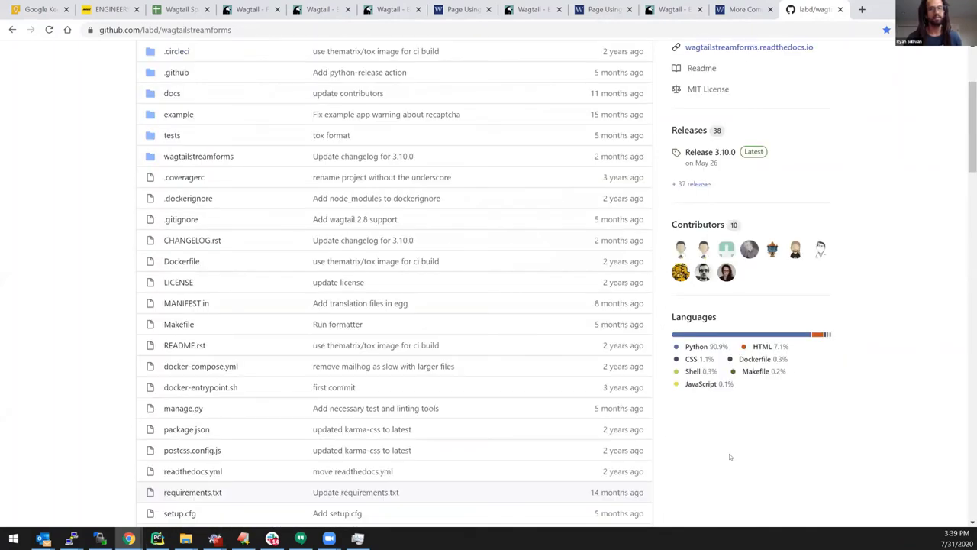
{"action": "scroll", "coordinate": [731, 457], "scroll_direction": "up", "scroll_amount": 2}
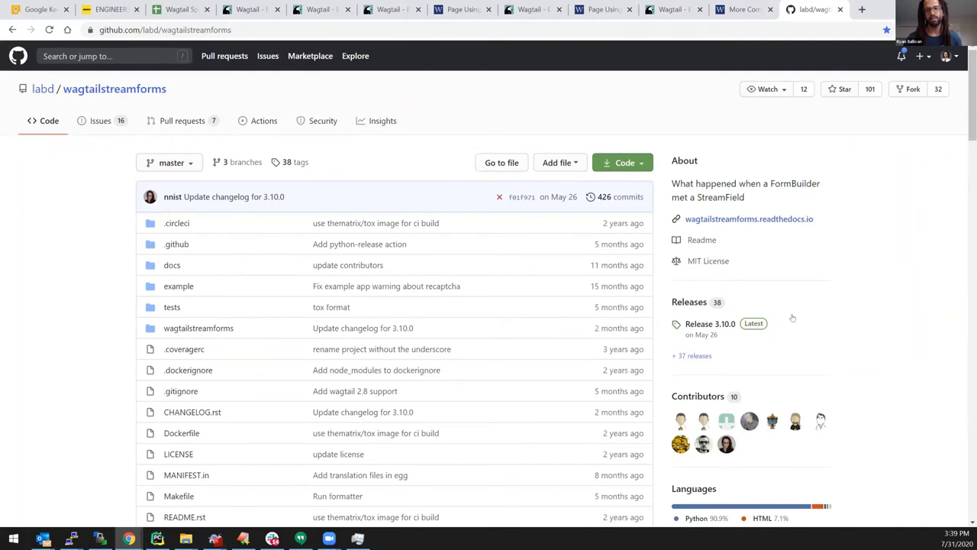
{"action": "scroll", "coordinate": [793, 318], "scroll_direction": "down", "scroll_amount": 2}
{"action": "mouse_move", "coordinate": [820, 297]}
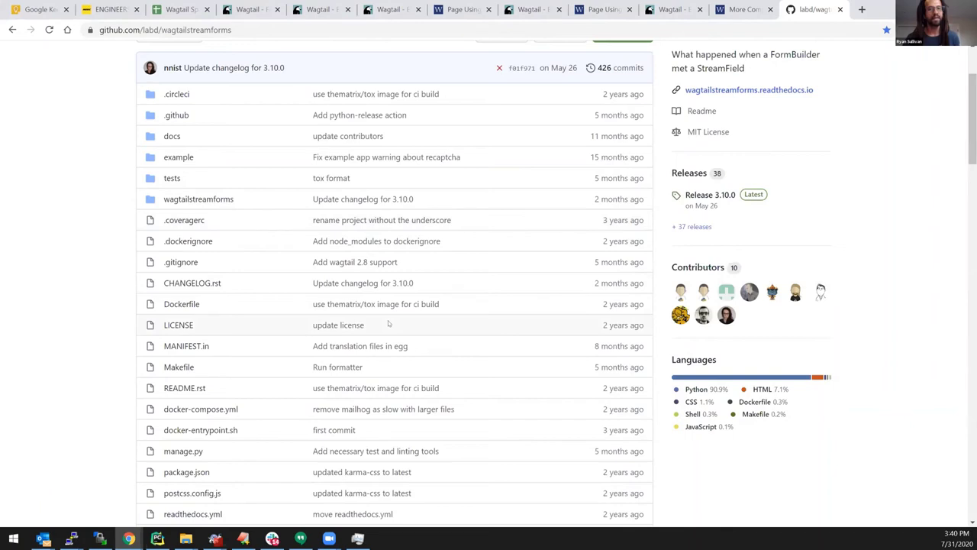
{"action": "scroll", "coordinate": [388, 324], "scroll_direction": "up", "scroll_amount": 3}
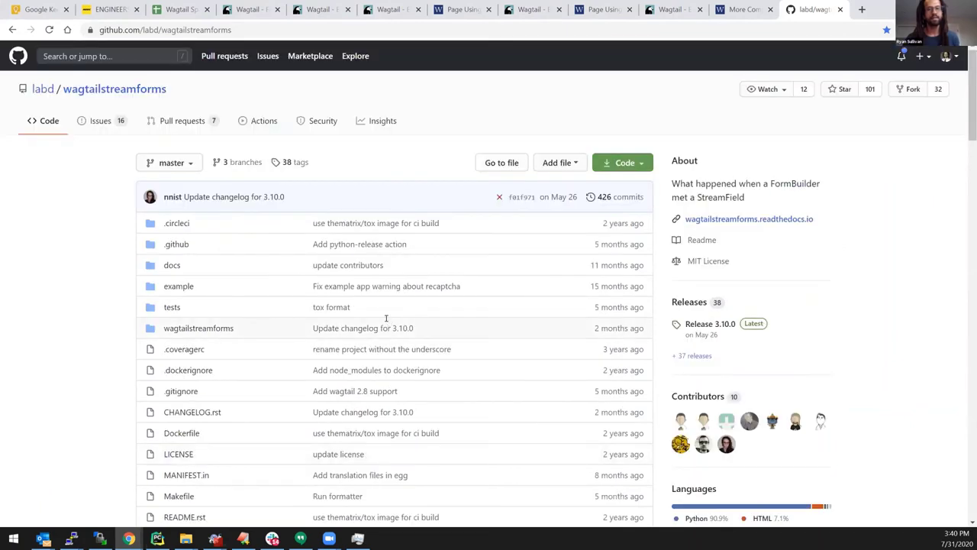
{"action": "scroll", "coordinate": [420, 267], "scroll_direction": "down", "scroll_amount": 1}
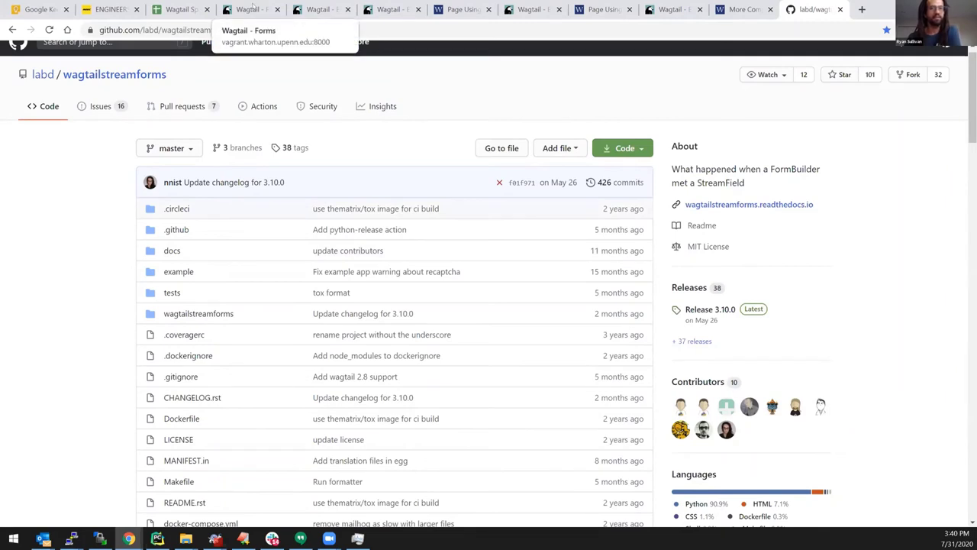
- Open the "Base Wagtail Stramform" form for editing from the Wagtail admin's Streamforms listing
{"action": "left_click", "coordinate": [235, 17]}
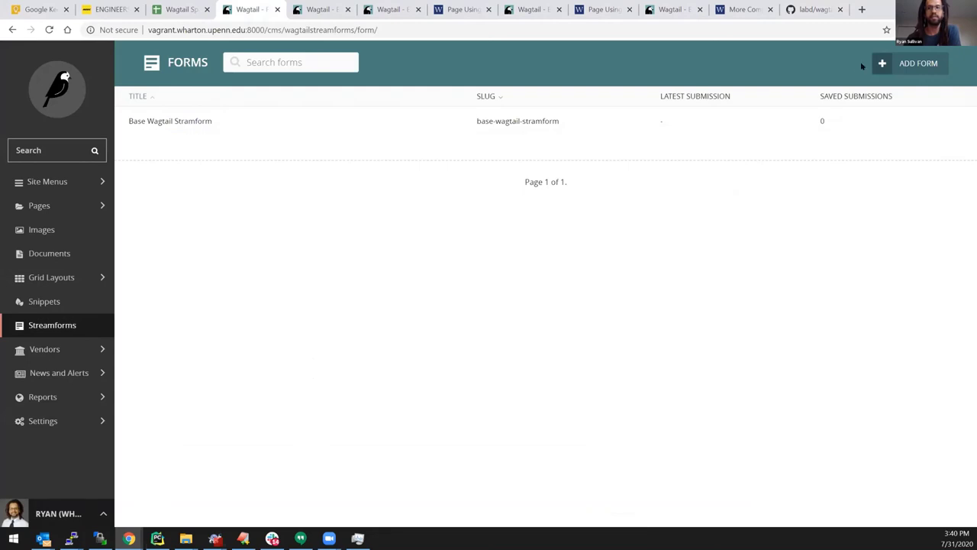
{"action": "mouse_move", "coordinate": [192, 146]}
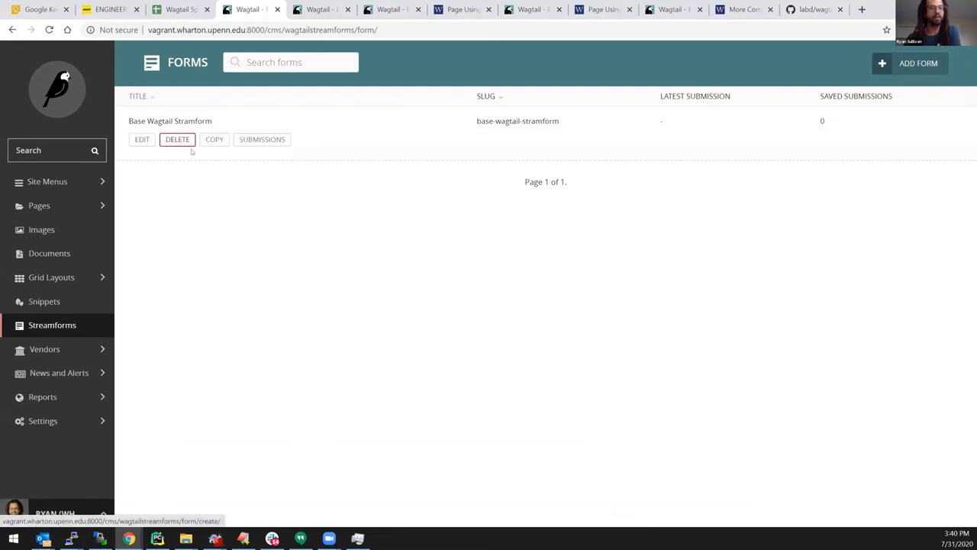
{"action": "left_click", "coordinate": [143, 140]}
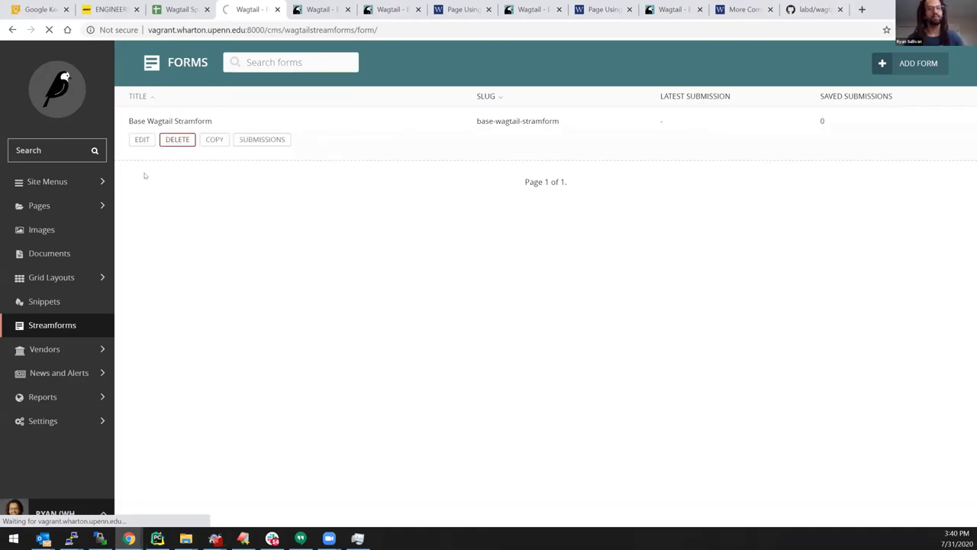
{"action": "mouse_move", "coordinate": [144, 141]}
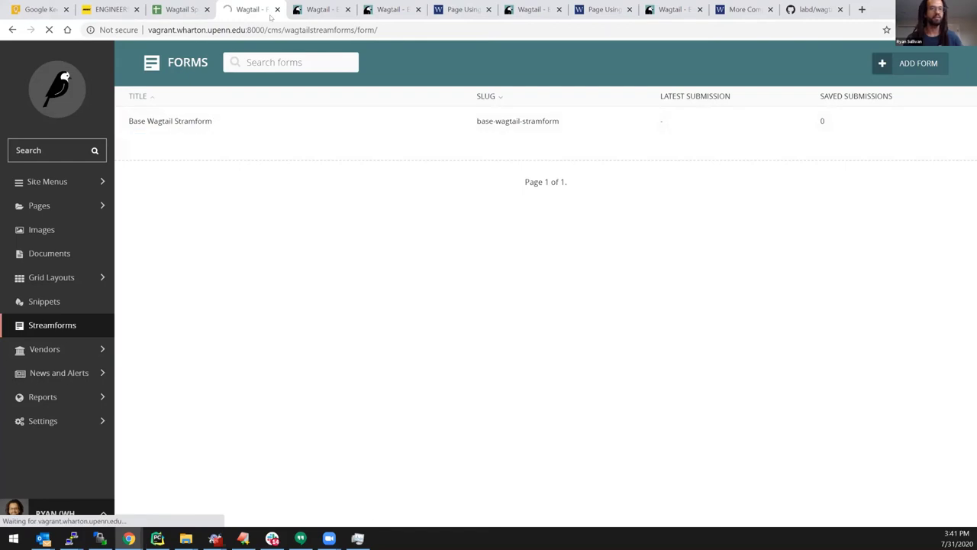
- Look through the Test Query Listing Page, its query form pages' editors, and the published "Page Using Base WagtailStramForms"
{"action": "left_click", "coordinate": [317, 10]}
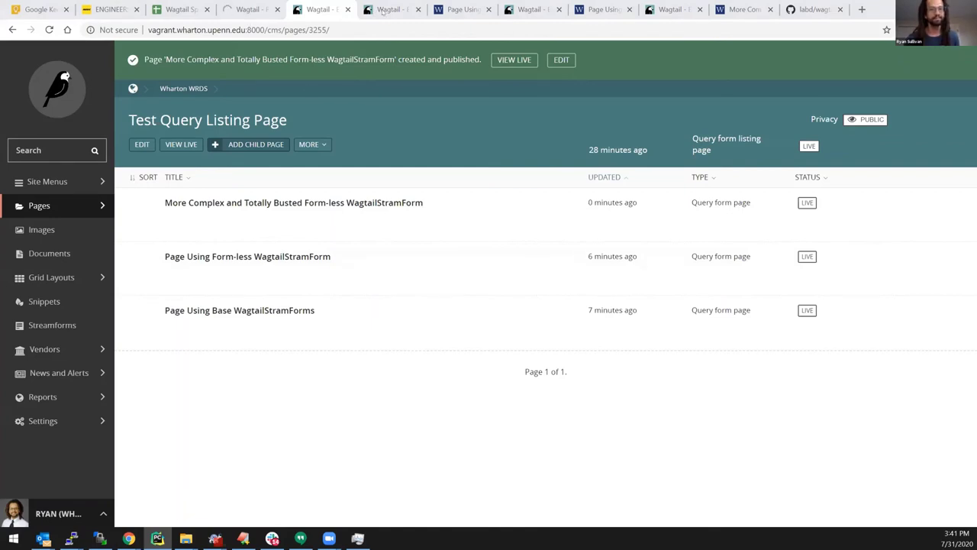
{"action": "left_click", "coordinate": [382, 11]}
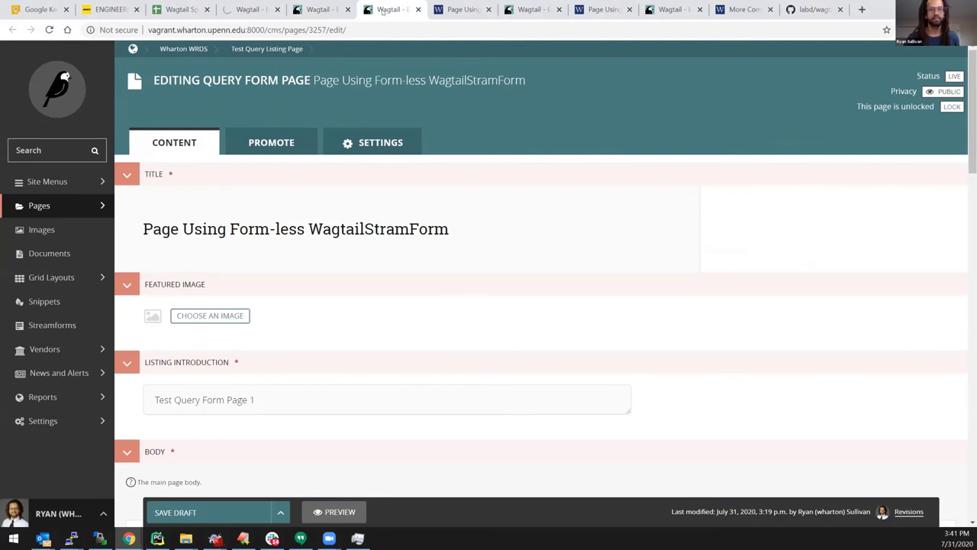
{"action": "left_click", "coordinate": [600, 9]}
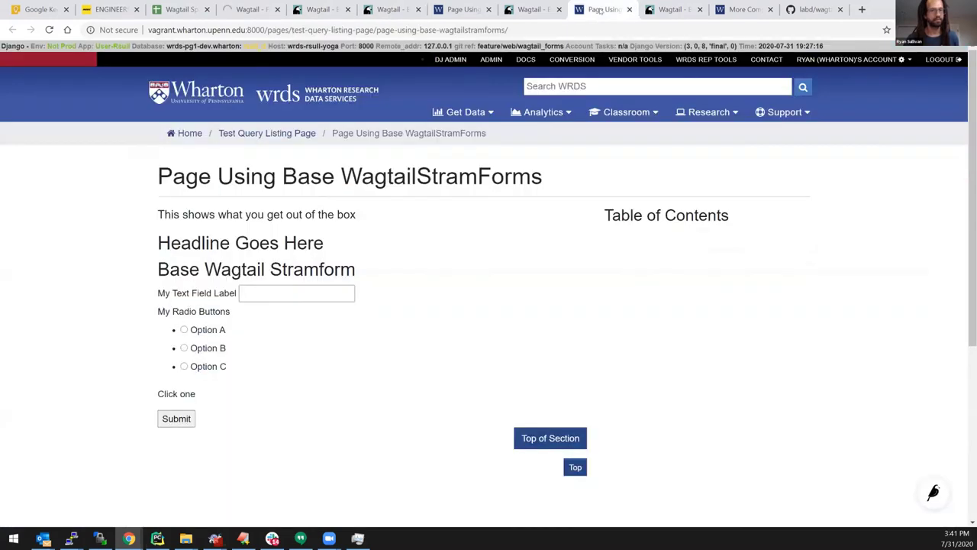
{"action": "left_click", "coordinate": [534, 11]}
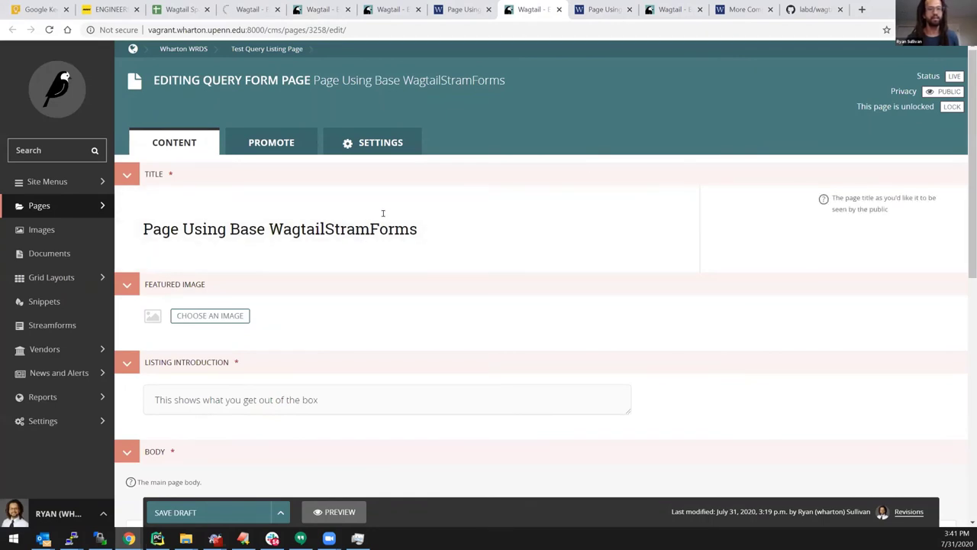
{"action": "scroll", "coordinate": [277, 222], "scroll_direction": "down", "scroll_amount": 2}
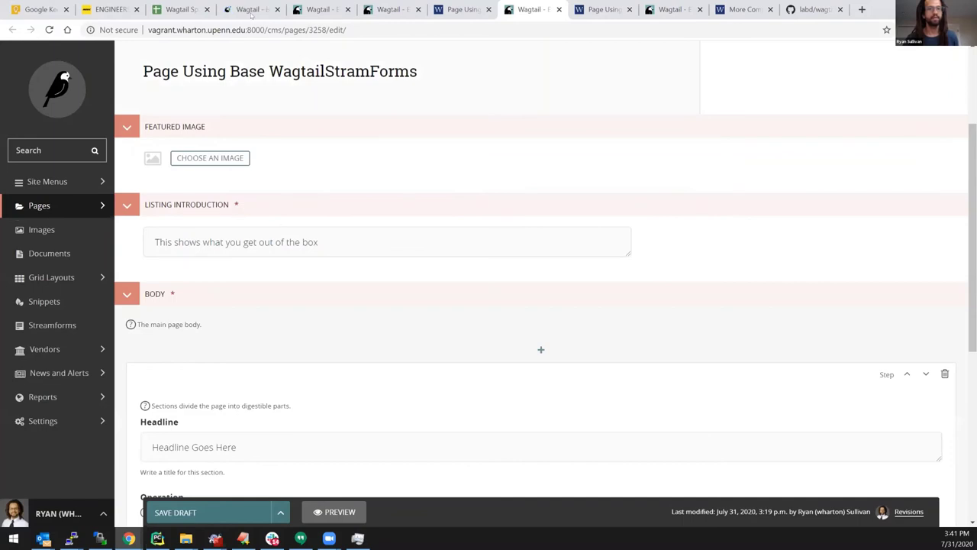
- Review the Base Wagtail Stramform's general settings, including its slug, available templates, submit text, messages and submission hooks
{"action": "key", "text": "ctrl+4"}
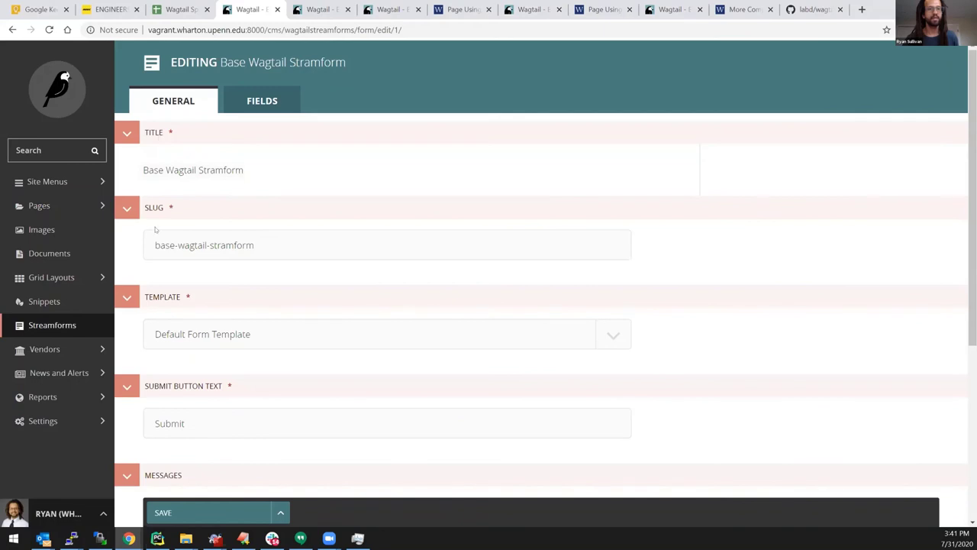
{"action": "scroll", "coordinate": [191, 160], "scroll_direction": "down", "scroll_amount": 1}
{"action": "left_click", "coordinate": [190, 160]}
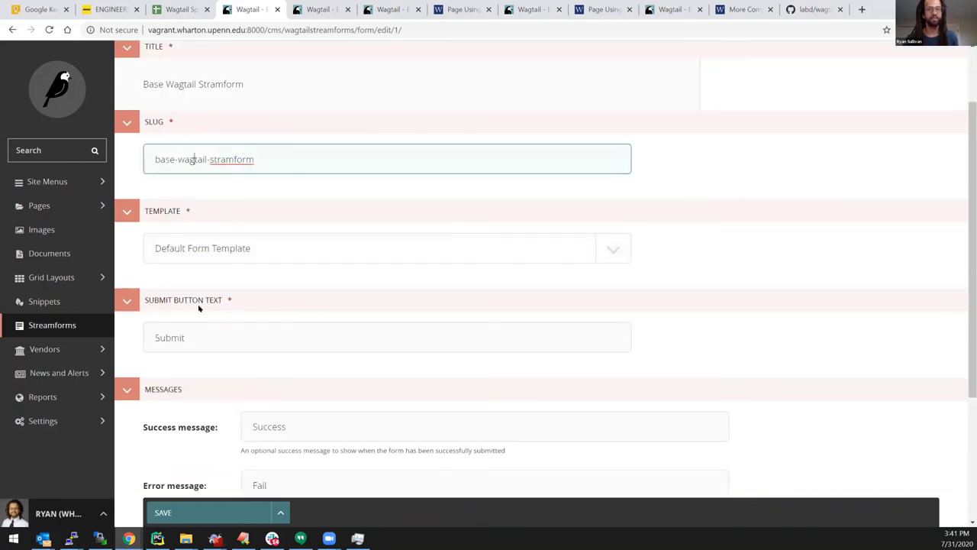
{"action": "left_click", "coordinate": [497, 249]}
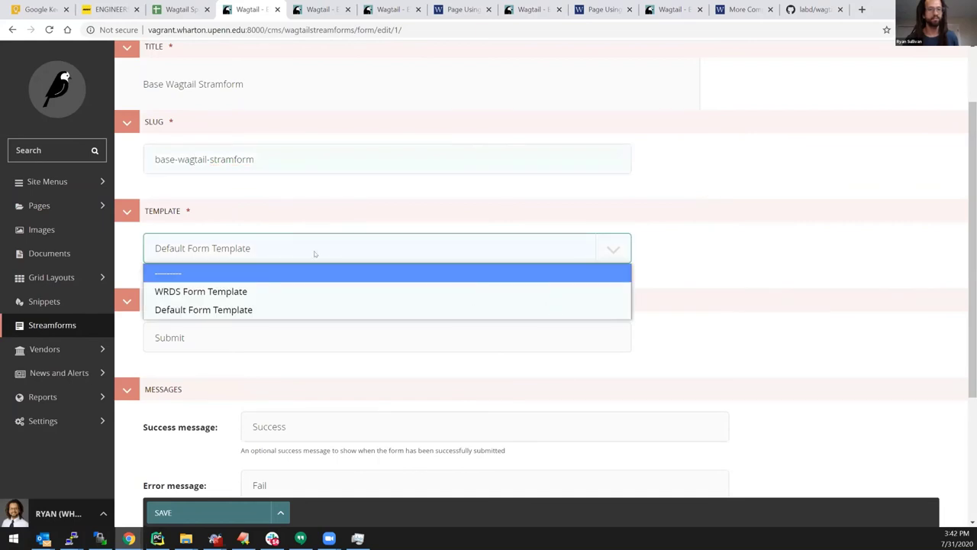
{"action": "scroll", "coordinate": [316, 253], "scroll_direction": "down", "scroll_amount": 2}
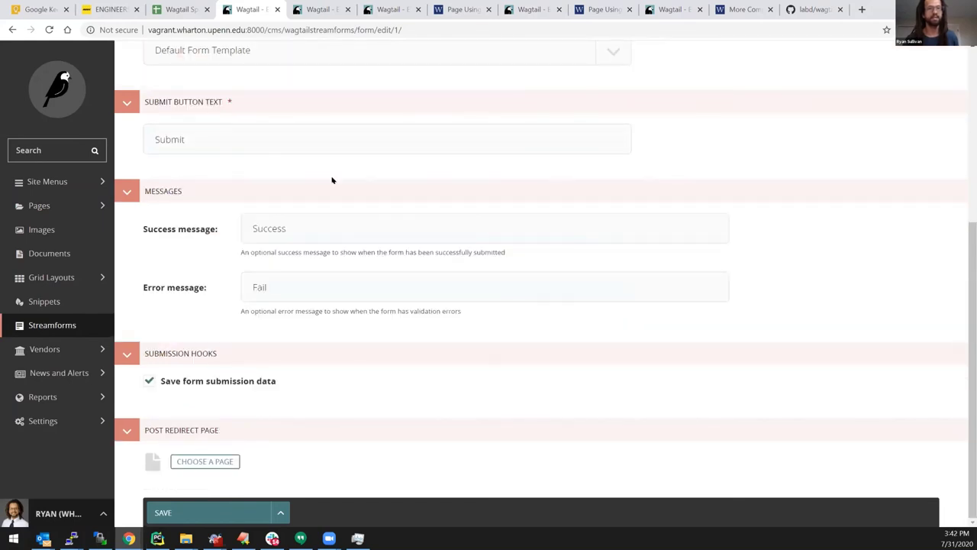
{"action": "scroll", "coordinate": [331, 179], "scroll_direction": "up", "scroll_amount": 3}
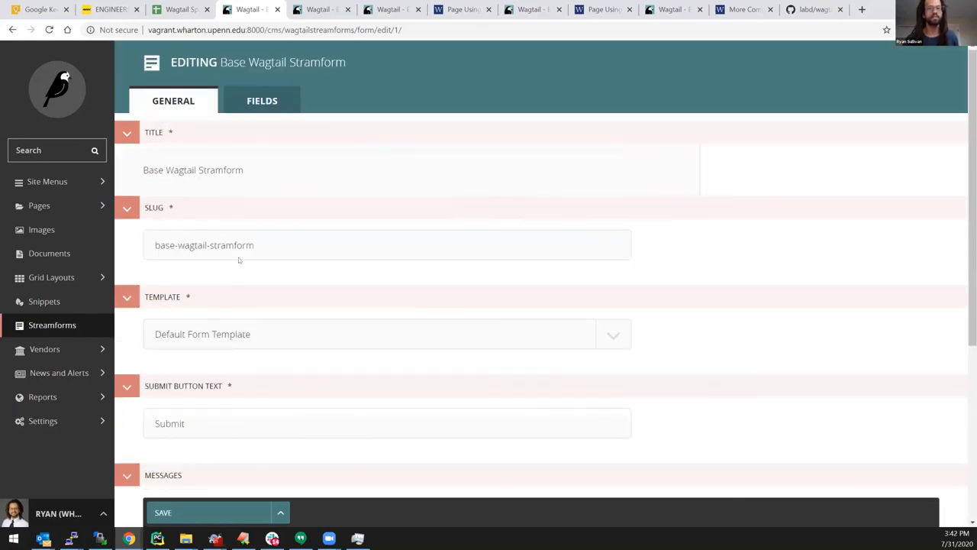
- Look through the Base Wagtail Stramform's field definitions, from the single-line text field to the radio buttons' choices
{"action": "left_click", "coordinate": [262, 100]}
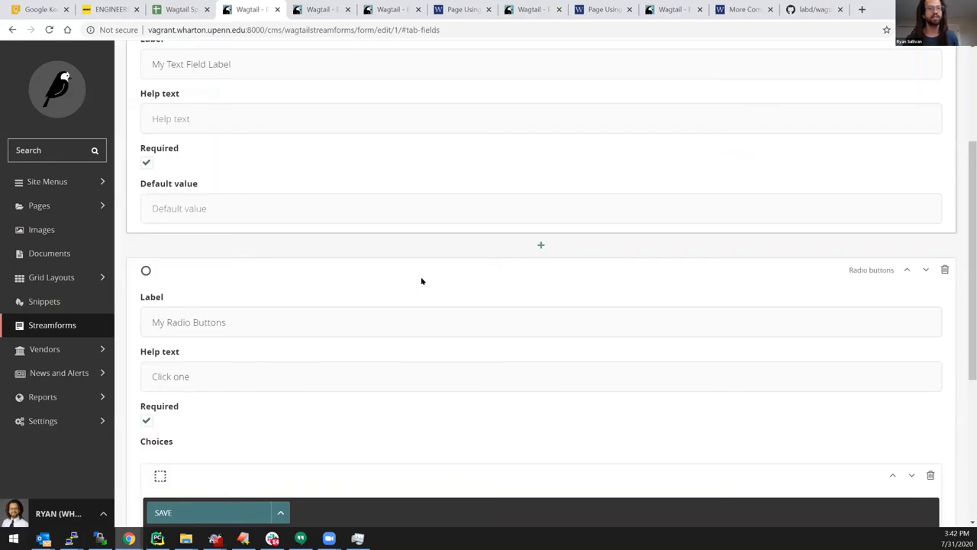
{"action": "scroll", "coordinate": [257, 175], "scroll_direction": "down", "scroll_amount": 1}
{"action": "scroll", "coordinate": [245, 240], "scroll_direction": "down", "scroll_amount": 2}
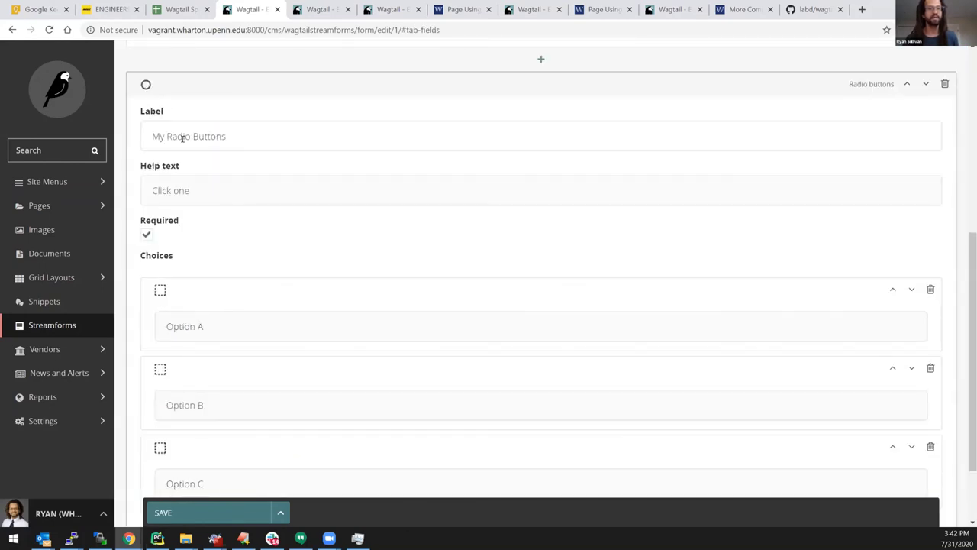
{"action": "scroll", "coordinate": [220, 219], "scroll_direction": "down", "scroll_amount": 1}
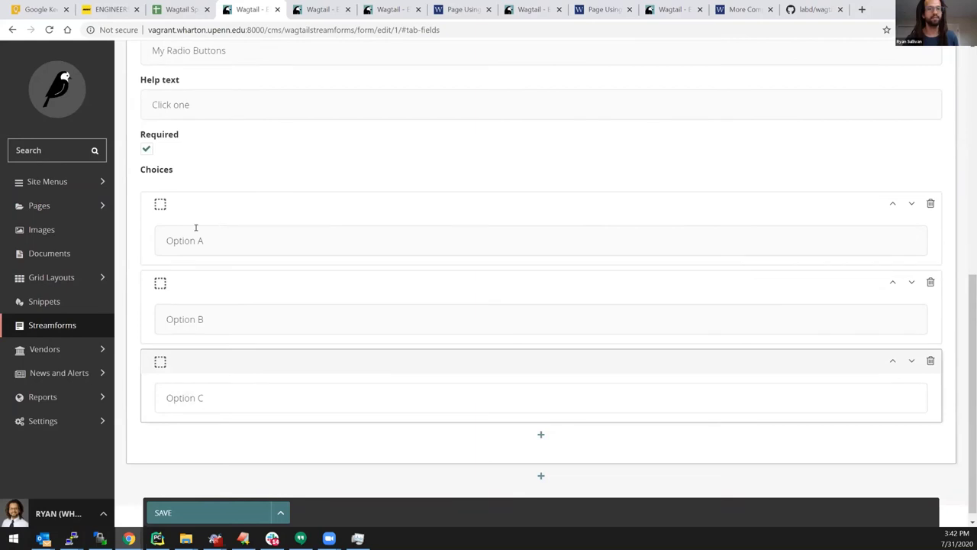
- Submit the form on the published "Page Using Base WagtailStramForms" with "some text" in the text field and Option B selected
{"action": "left_click", "coordinate": [615, 9]}
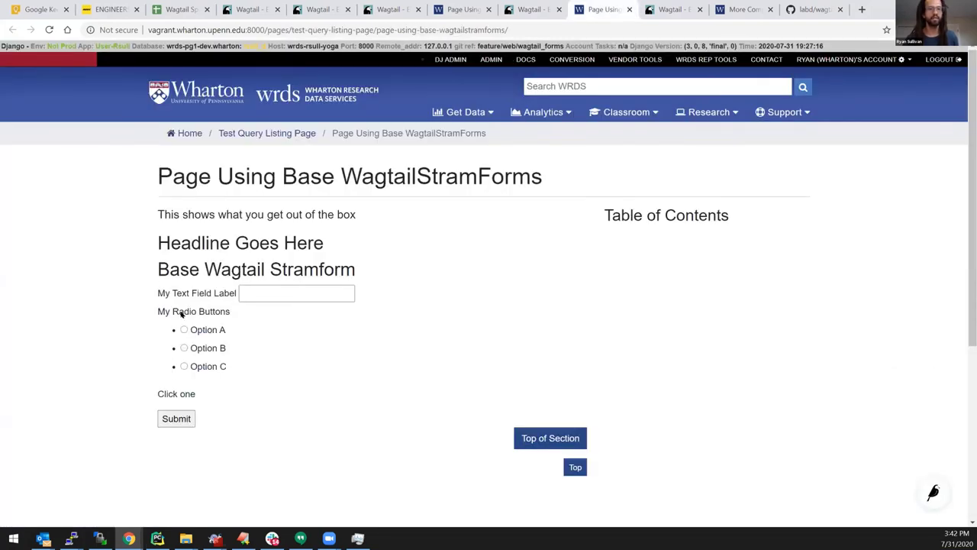
{"action": "left_click", "coordinate": [295, 291]}
{"action": "key", "text": "Down"}
{"action": "key", "text": "Return"}
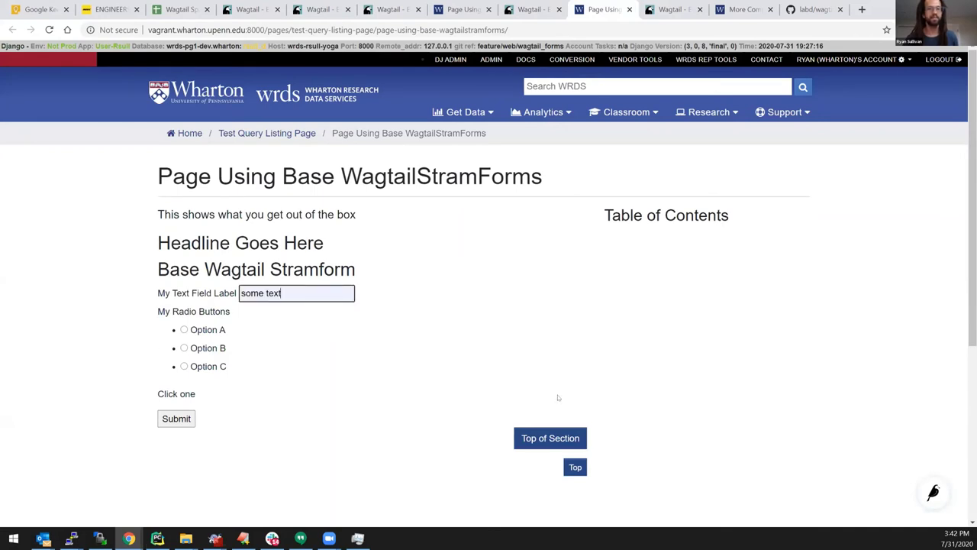
{"action": "left_click", "coordinate": [184, 348]}
{"action": "left_click", "coordinate": [159, 422]}
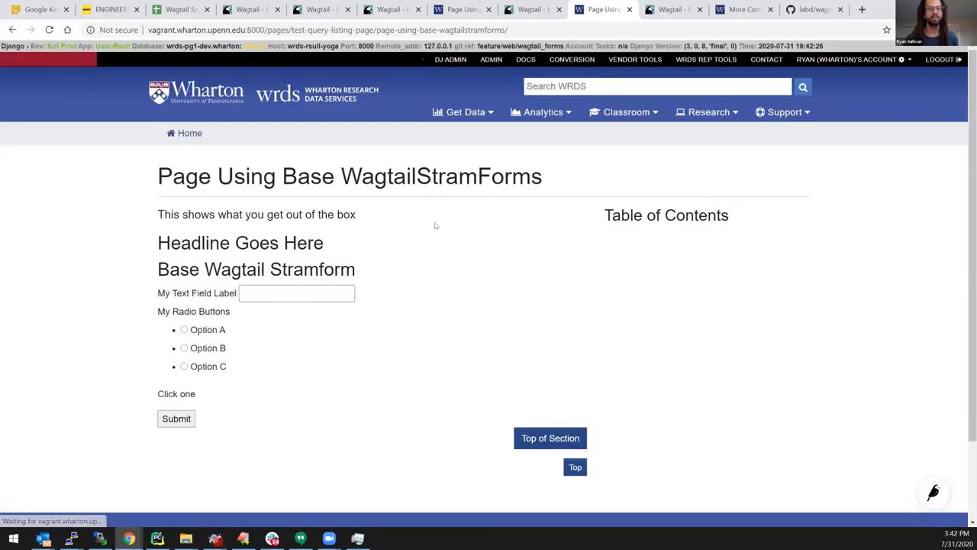
{"action": "scroll", "coordinate": [463, 234], "scroll_direction": "down", "scroll_amount": 2}
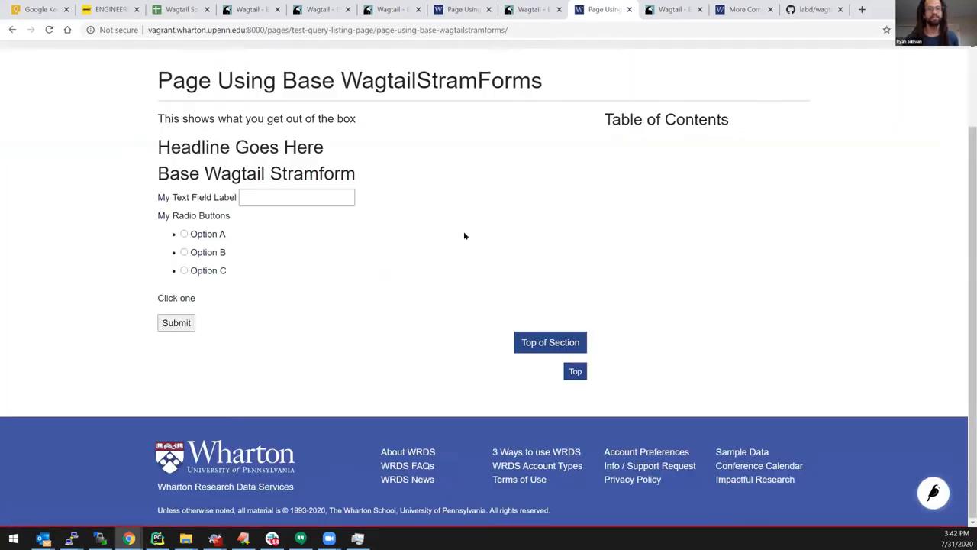
{"action": "scroll", "coordinate": [464, 236], "scroll_direction": "up", "scroll_amount": 2}
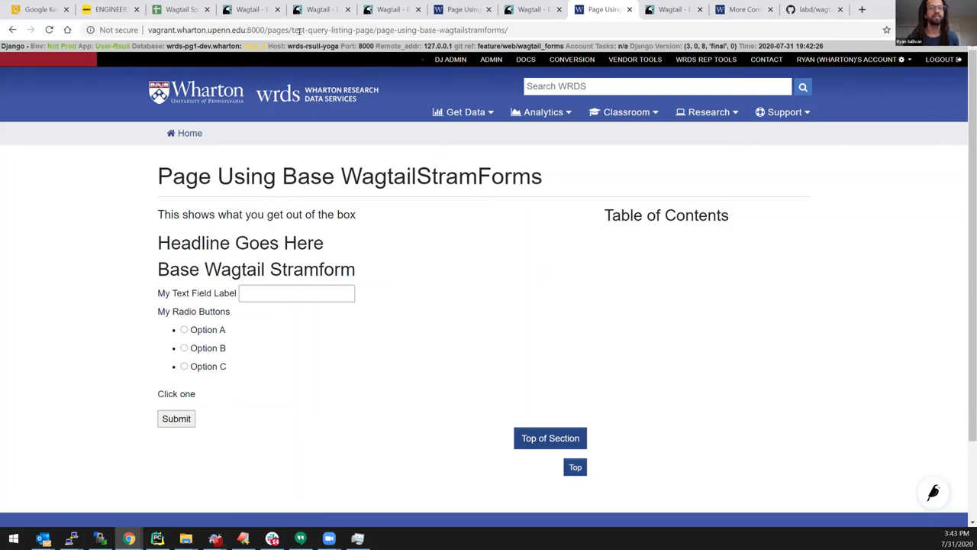
- Revisit the Base Wagtail Stramform's fields in the Wagtail admin and return to the Streamforms listing
{"action": "left_click", "coordinate": [252, 9]}
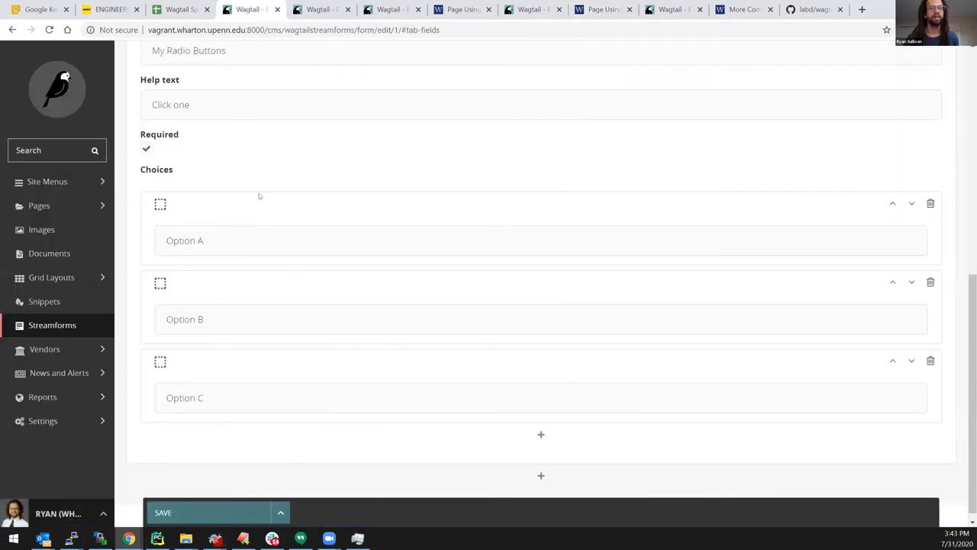
{"action": "scroll", "coordinate": [259, 196], "scroll_direction": "up", "scroll_amount": 6}
{"action": "scroll", "coordinate": [285, 224], "scroll_direction": "down", "scroll_amount": 1}
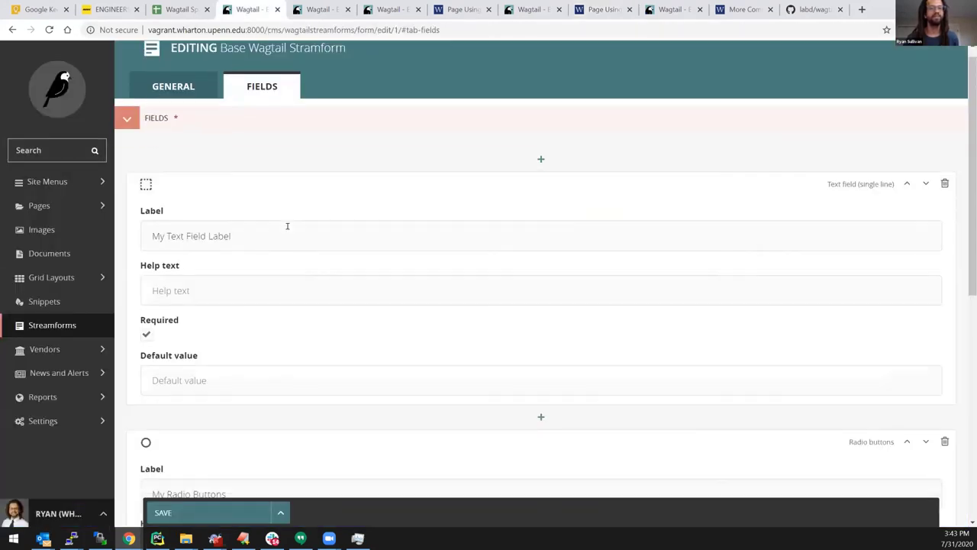
{"action": "scroll", "coordinate": [229, 157], "scroll_direction": "up", "scroll_amount": 1}
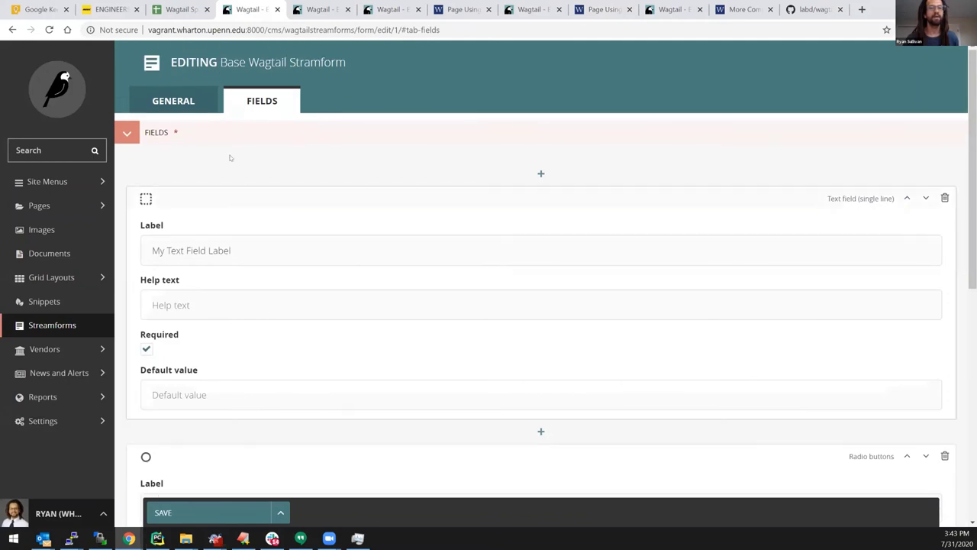
{"action": "left_click", "coordinate": [78, 325]}
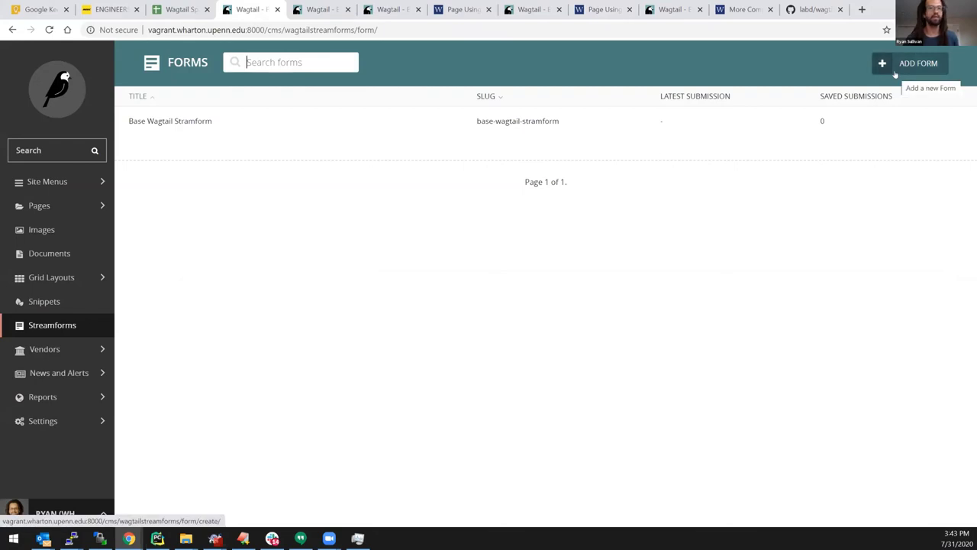
- Examine the Wagtail stream form block and its form choices in the "Page Using Base WagtailStramForms" editor
{"action": "left_click", "coordinate": [458, 11]}
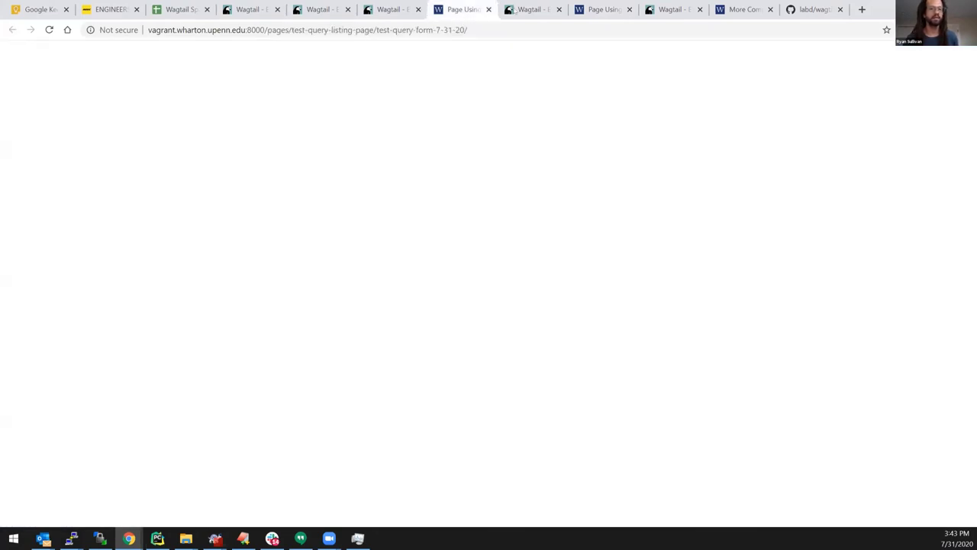
{"action": "key", "text": "ctrl+Tab"}
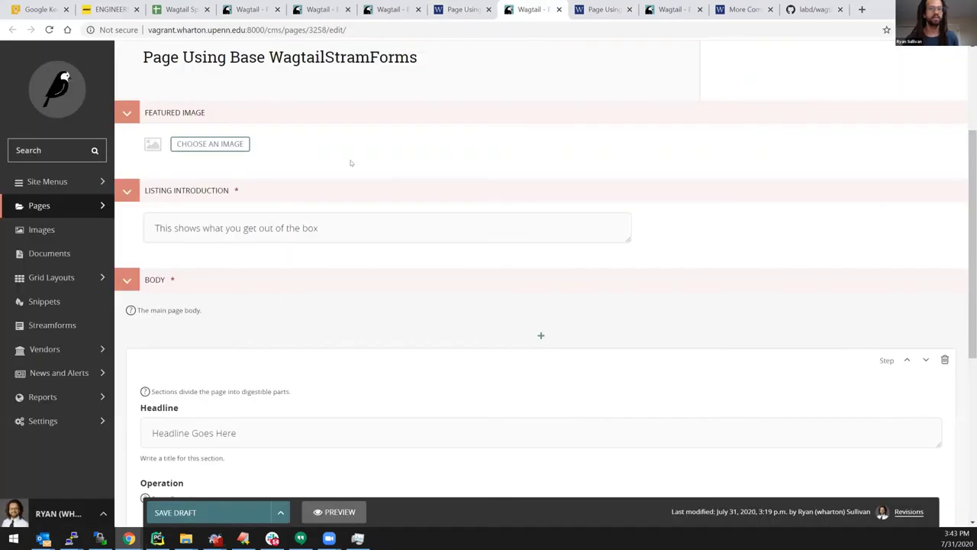
{"action": "scroll", "coordinate": [297, 323], "scroll_direction": "up", "scroll_amount": 2}
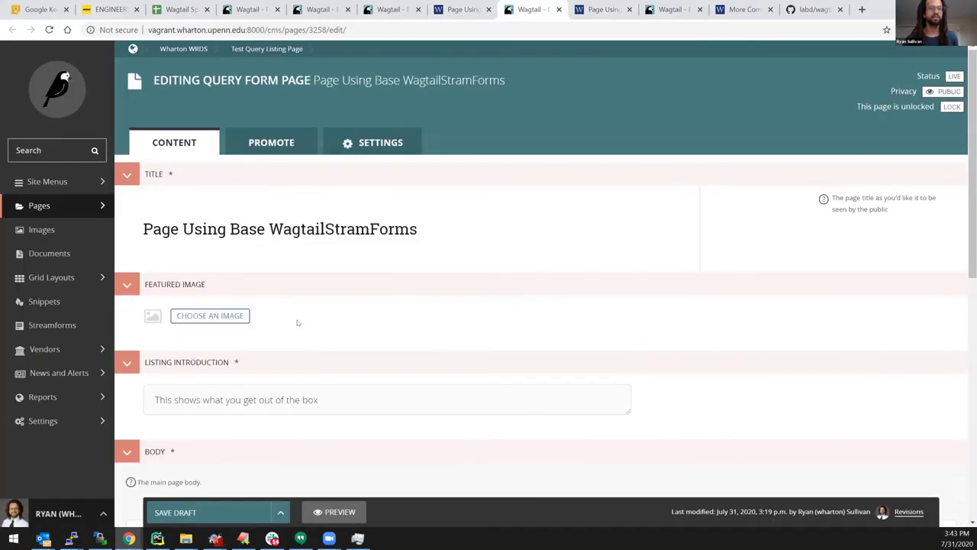
{"action": "scroll", "coordinate": [298, 322], "scroll_direction": "down", "scroll_amount": 5}
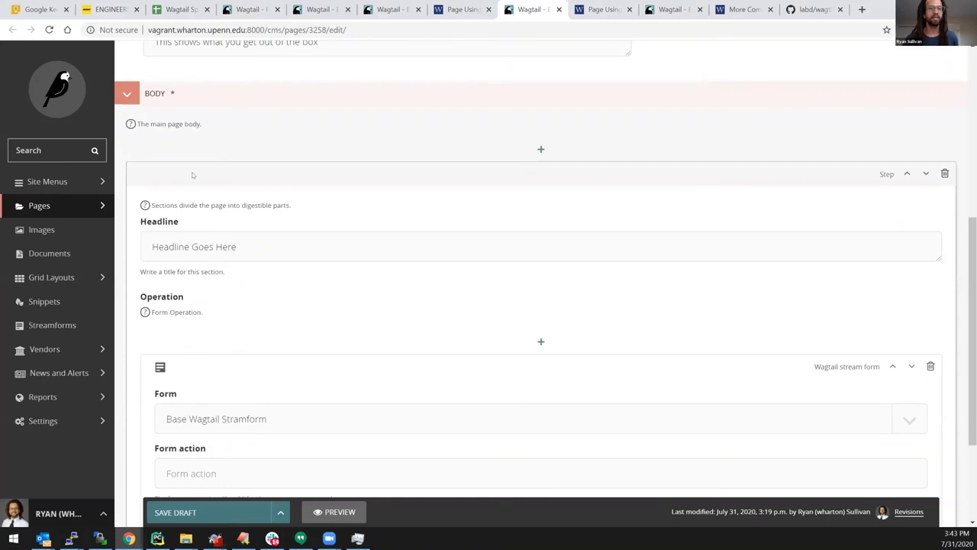
{"action": "scroll", "coordinate": [194, 176], "scroll_direction": "down", "scroll_amount": 2}
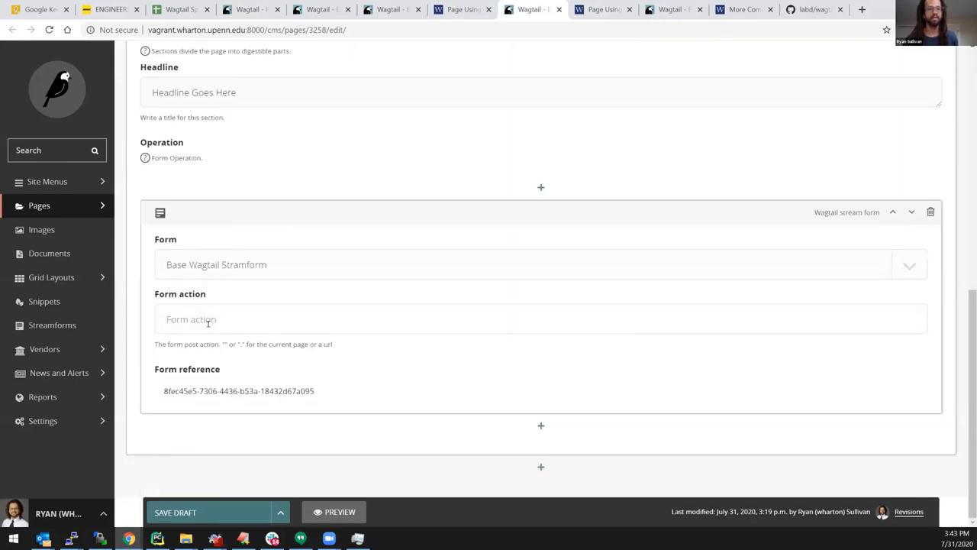
{"action": "left_click", "coordinate": [195, 264]}
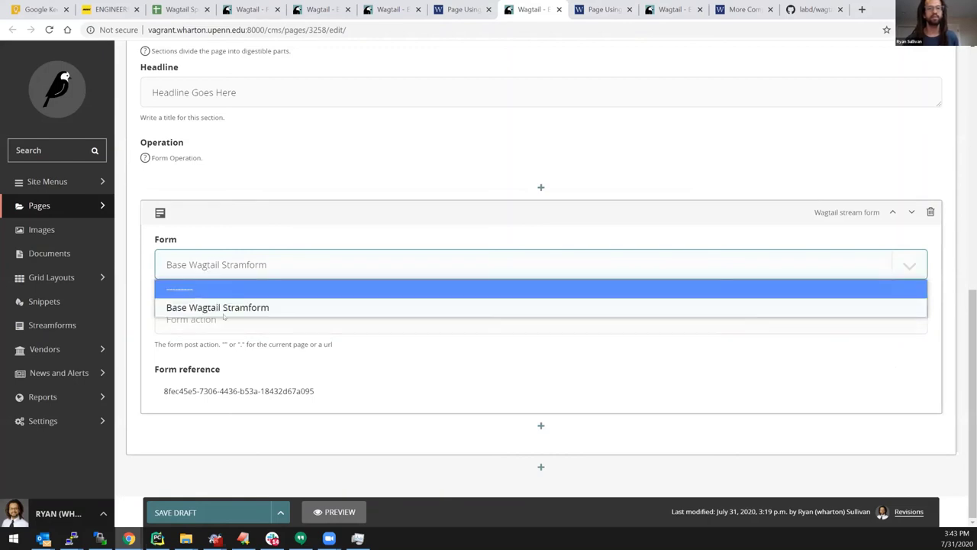
{"action": "left_click", "coordinate": [223, 233]}
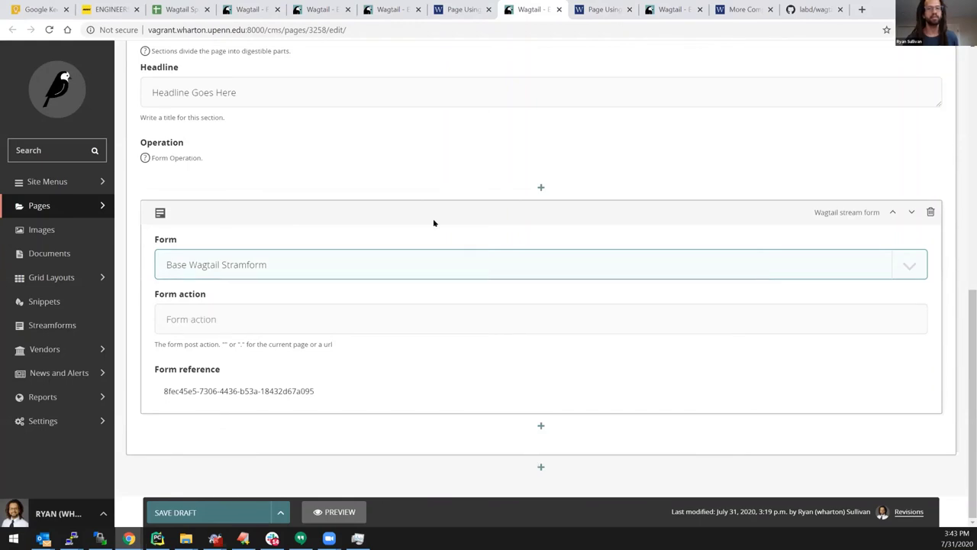
- Compare the published base form page and the Streamforms listing with the form choices in the page's stream form block
{"action": "key", "text": "ctrl+Tab"}
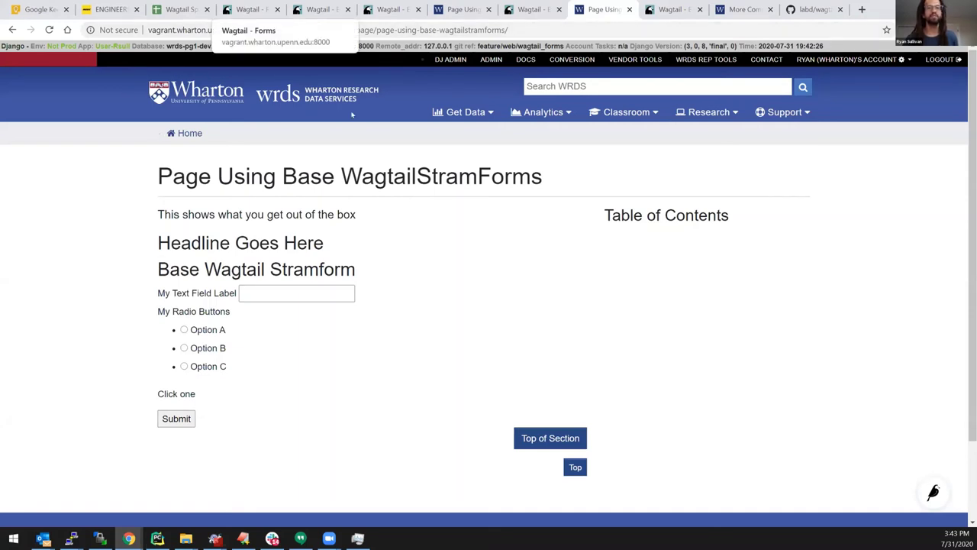
{"action": "key", "text": "ctrl+4"}
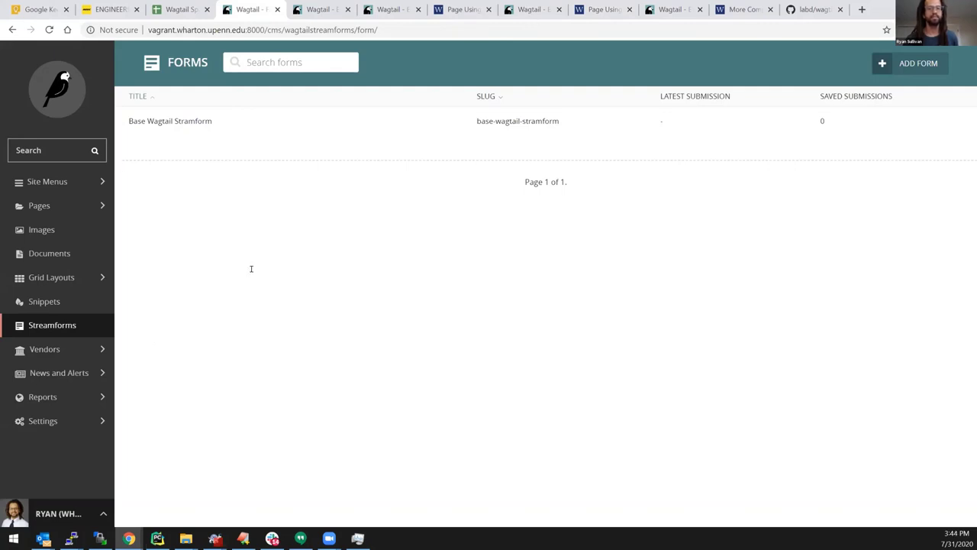
{"action": "left_click", "coordinate": [534, 9]}
{"action": "left_click", "coordinate": [840, 276]}
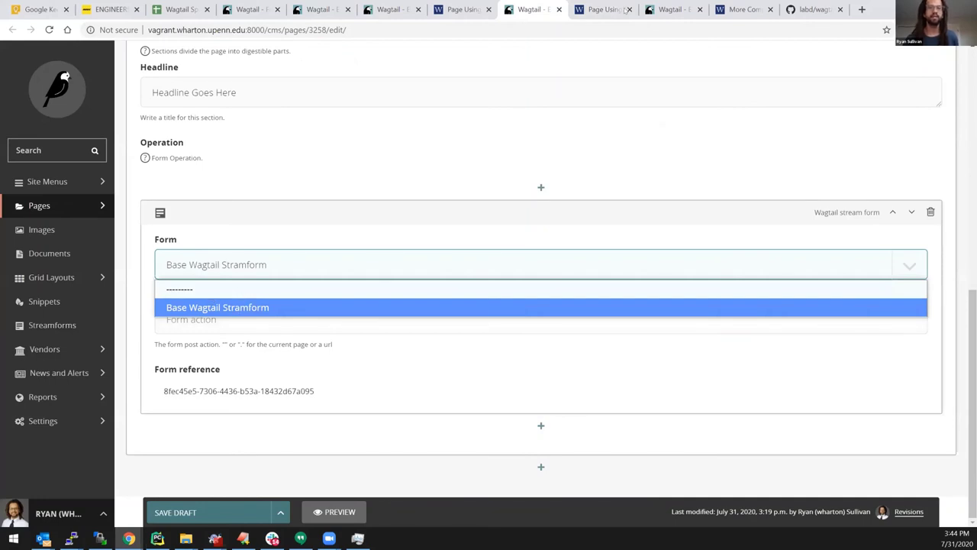
{"action": "key", "text": "Up"}
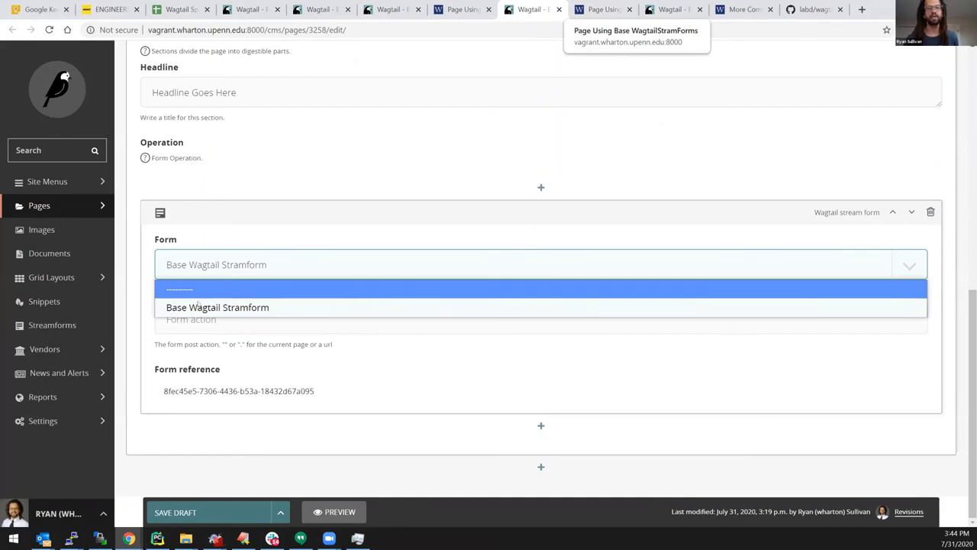
{"action": "key", "text": "Up"}
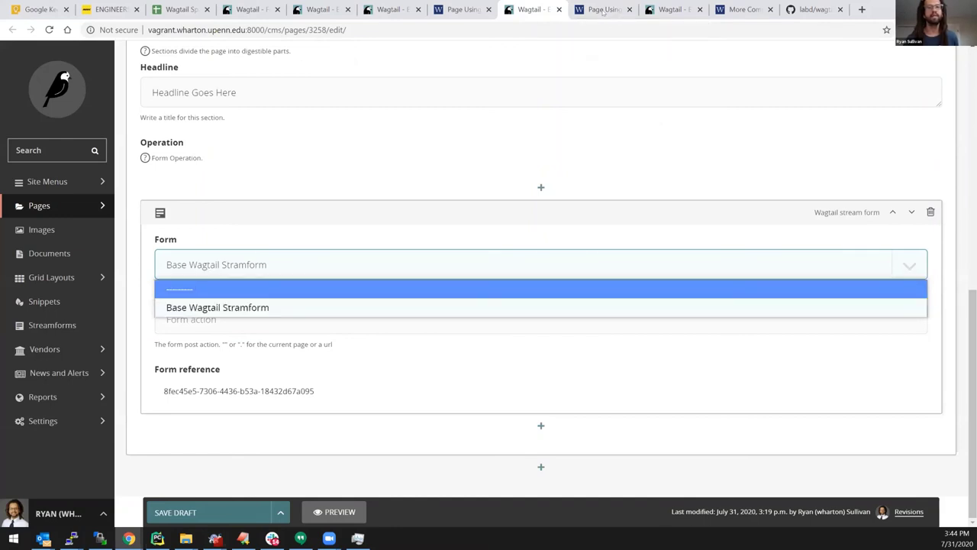
{"action": "key", "text": "ctrl+Tab"}
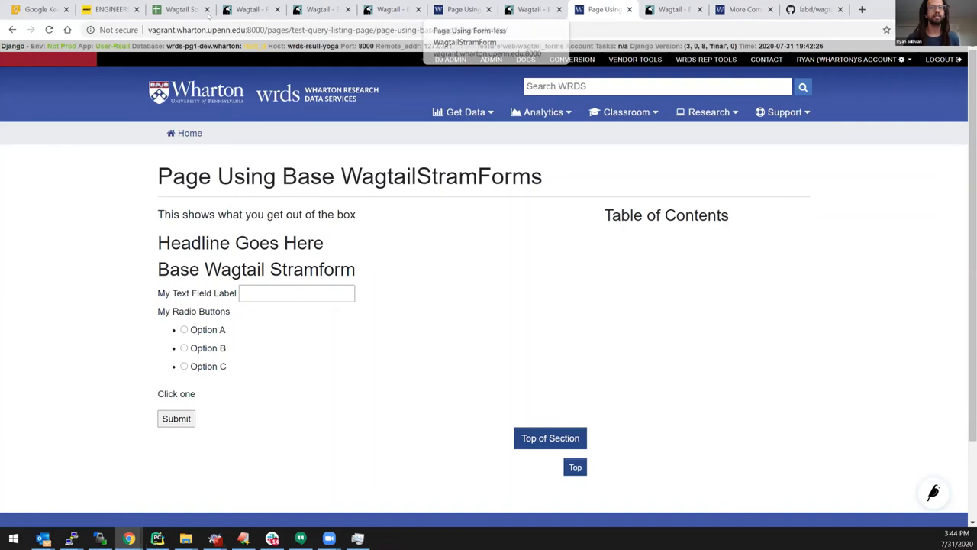
{"action": "key", "text": "ctrl+4"}
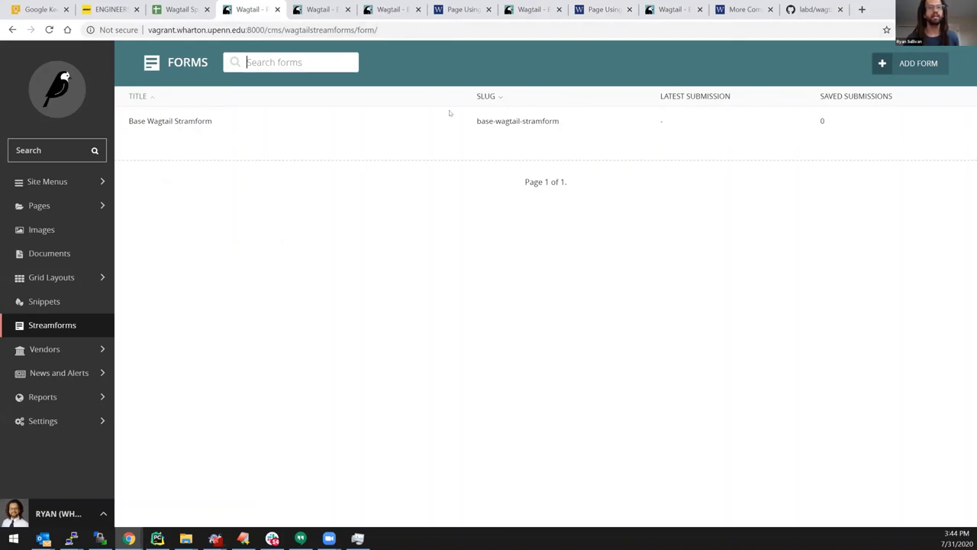
- Examine the Wrds form block and its text and checkbox fields in the "Page Using Form-less WagtailStramForm" editor
{"action": "key", "text": "ctrl+Tab"}
{"action": "key", "text": "ctrl+Tab"}
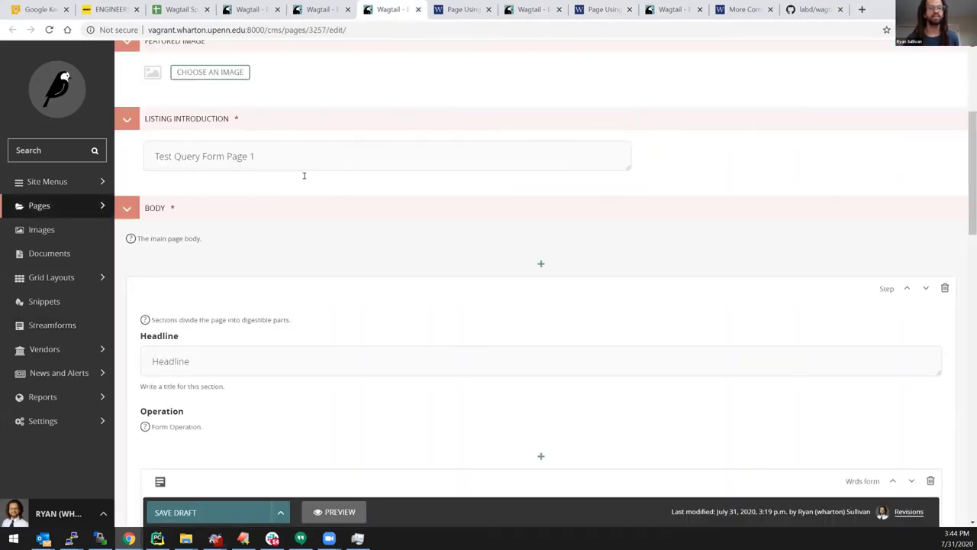
{"action": "scroll", "coordinate": [303, 175], "scroll_direction": "down", "scroll_amount": 1}
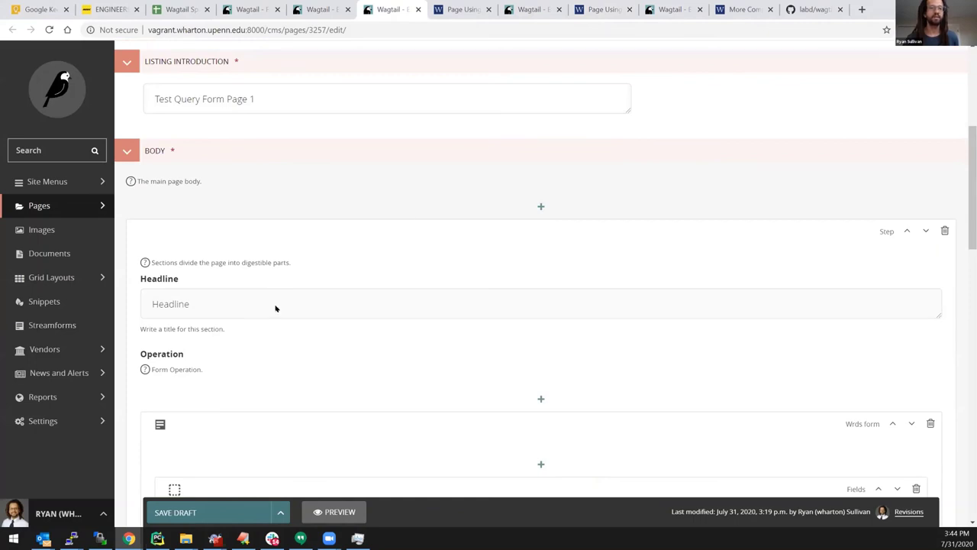
{"action": "scroll", "coordinate": [275, 308], "scroll_direction": "up", "scroll_amount": 3}
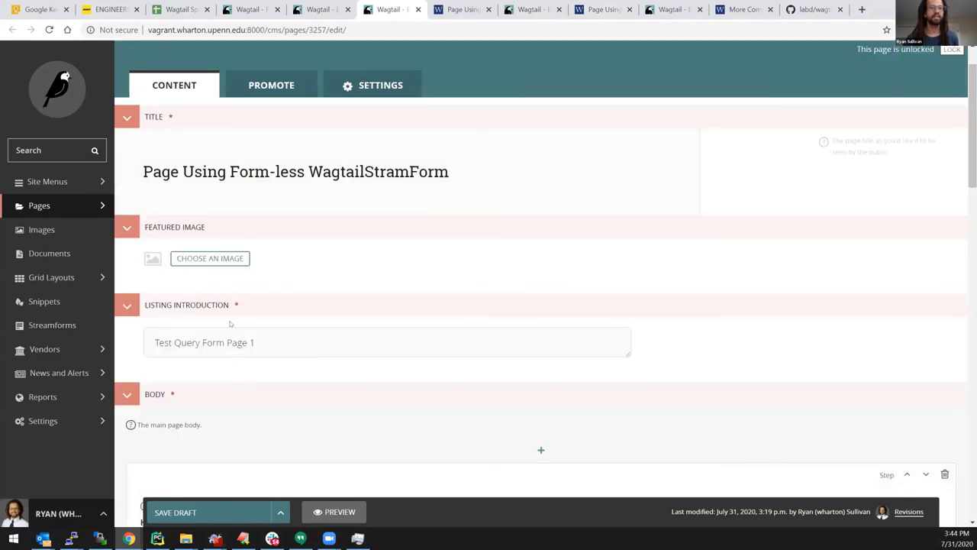
{"action": "scroll", "coordinate": [243, 340], "scroll_direction": "down", "scroll_amount": 2}
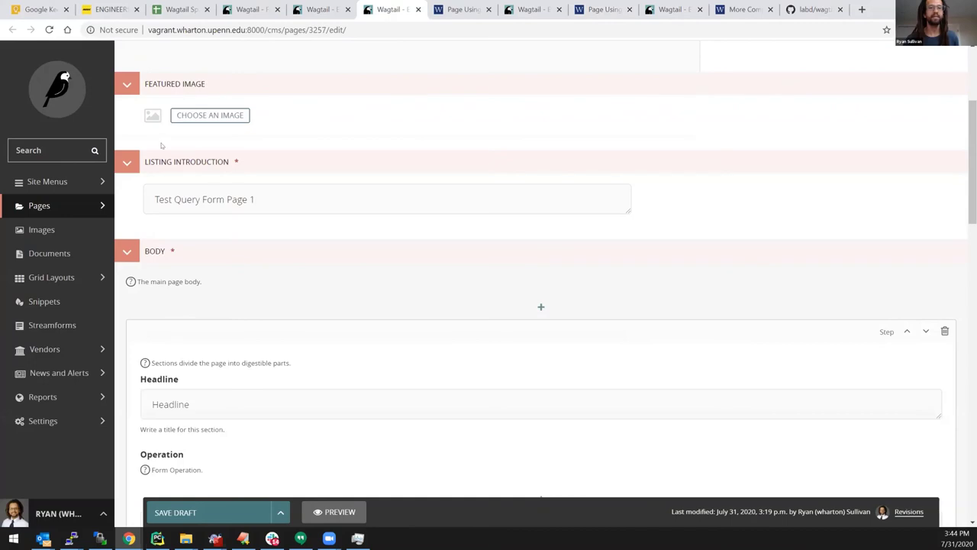
{"action": "scroll", "coordinate": [162, 145], "scroll_direction": "down", "scroll_amount": 4}
{"action": "scroll", "coordinate": [155, 145], "scroll_direction": "down", "scroll_amount": 2}
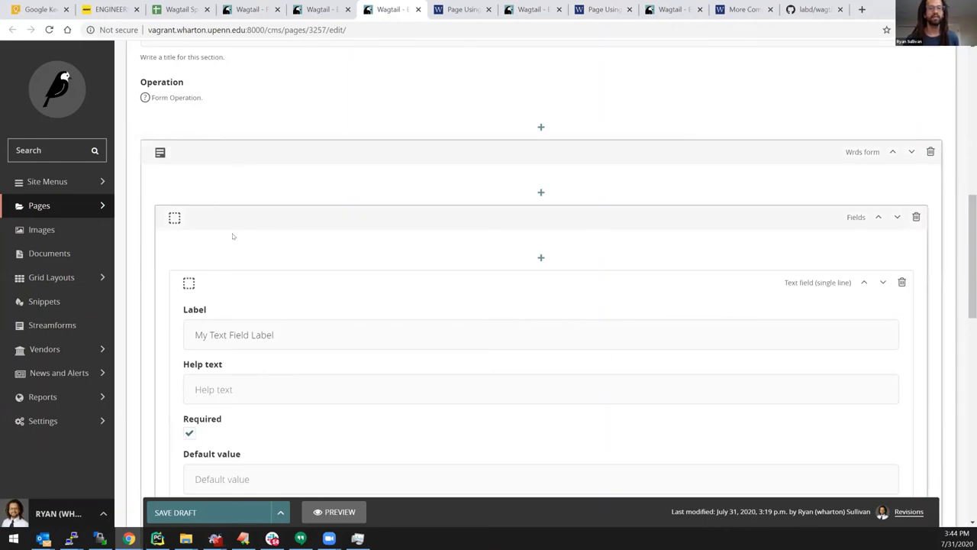
{"action": "scroll", "coordinate": [232, 234], "scroll_direction": "down", "scroll_amount": 1}
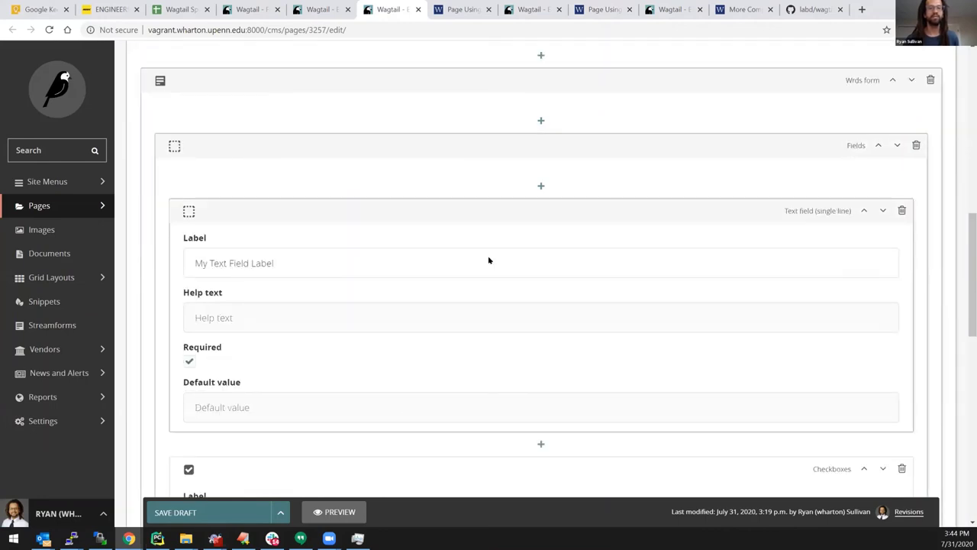
{"action": "scroll", "coordinate": [489, 257], "scroll_direction": "down", "scroll_amount": 7}
{"action": "scroll", "coordinate": [582, 226], "scroll_direction": "down", "scroll_amount": 2}
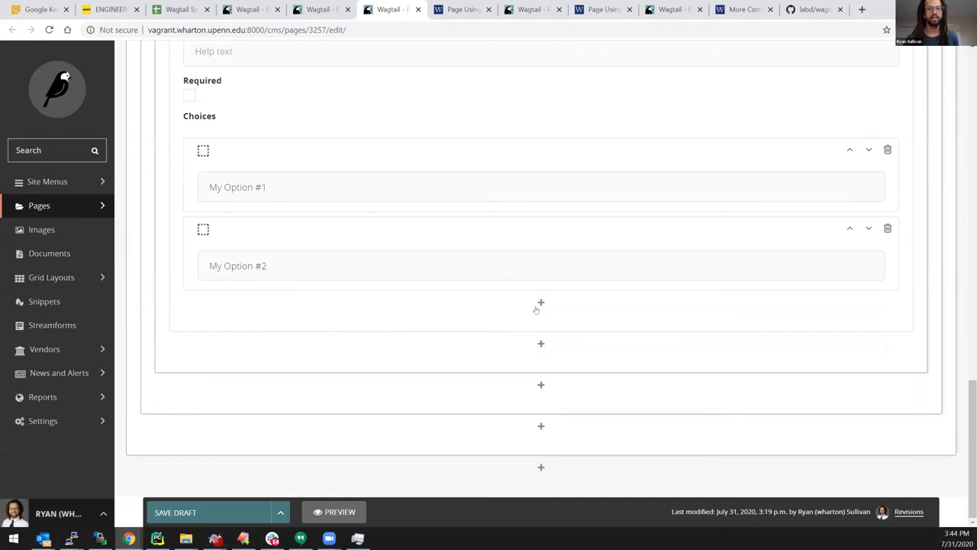
- Add a dropdown field below the checkboxes field, label it "My Dropdown Field" and make it required
{"action": "left_click", "coordinate": [541, 352]}
{"action": "scroll", "coordinate": [430, 262], "scroll_direction": "down", "scroll_amount": 2}
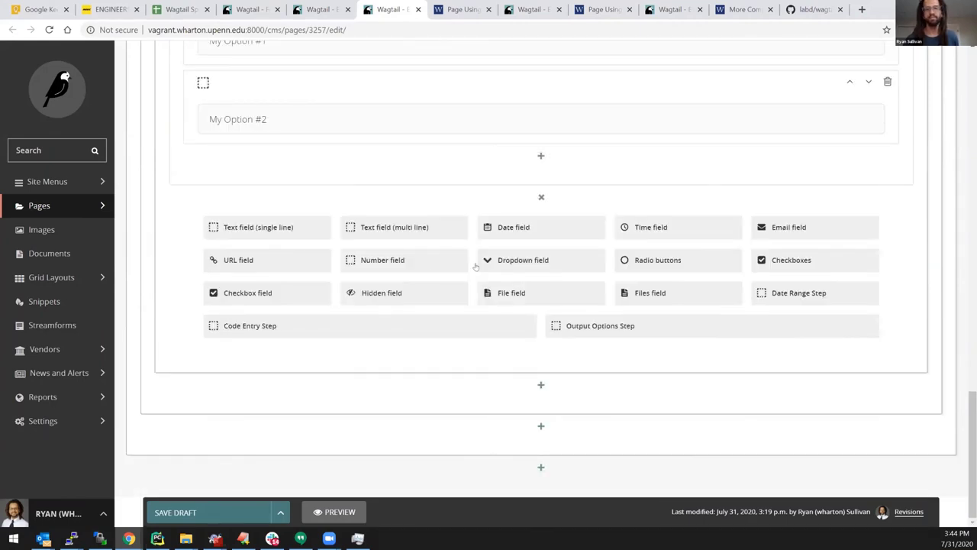
{"action": "left_click", "coordinate": [544, 268]}
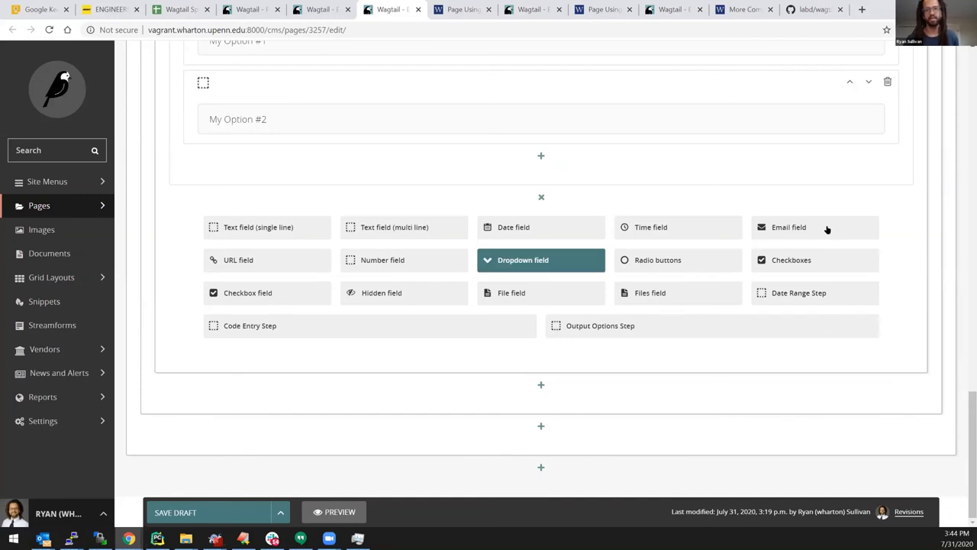
{"action": "left_click", "coordinate": [524, 269]}
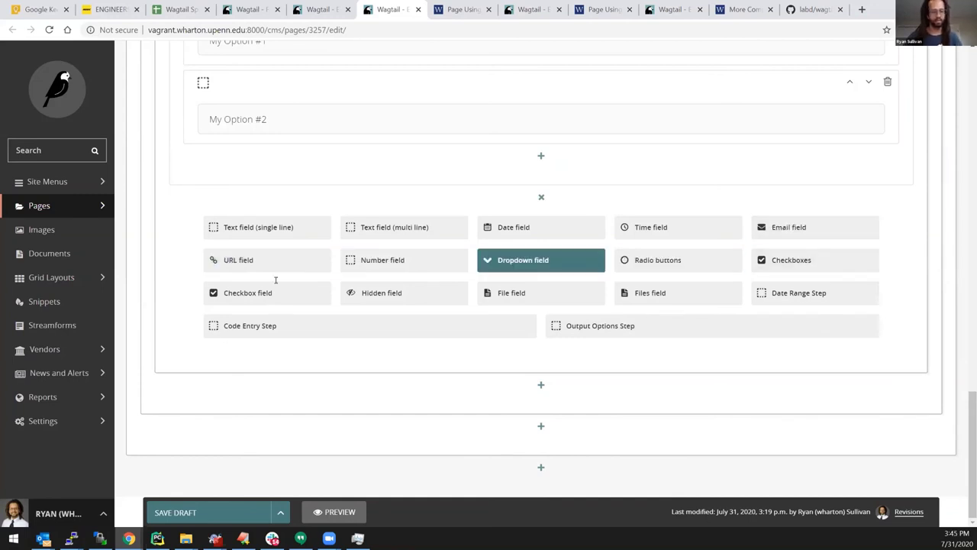
{"action": "key", "text": "Down"}
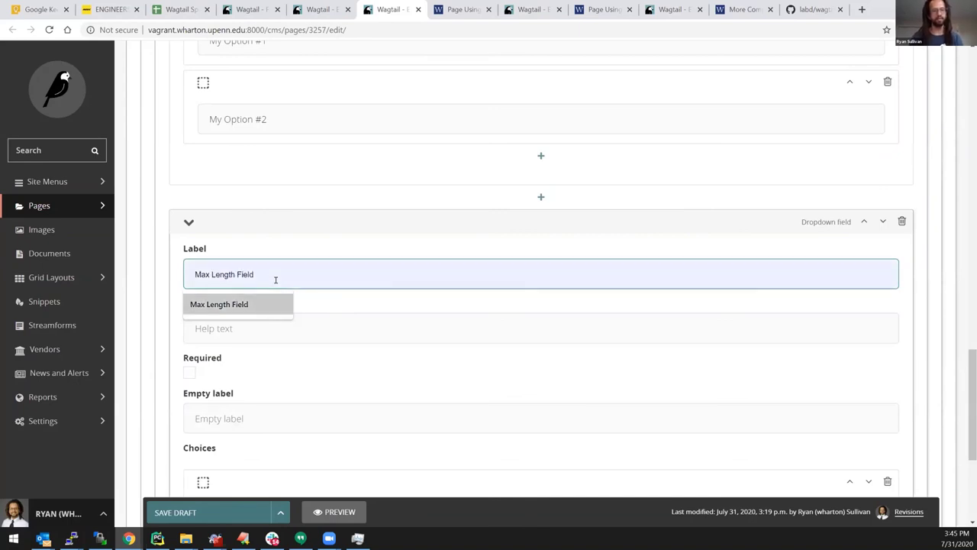
{"action": "type", "text": "My Drop"}
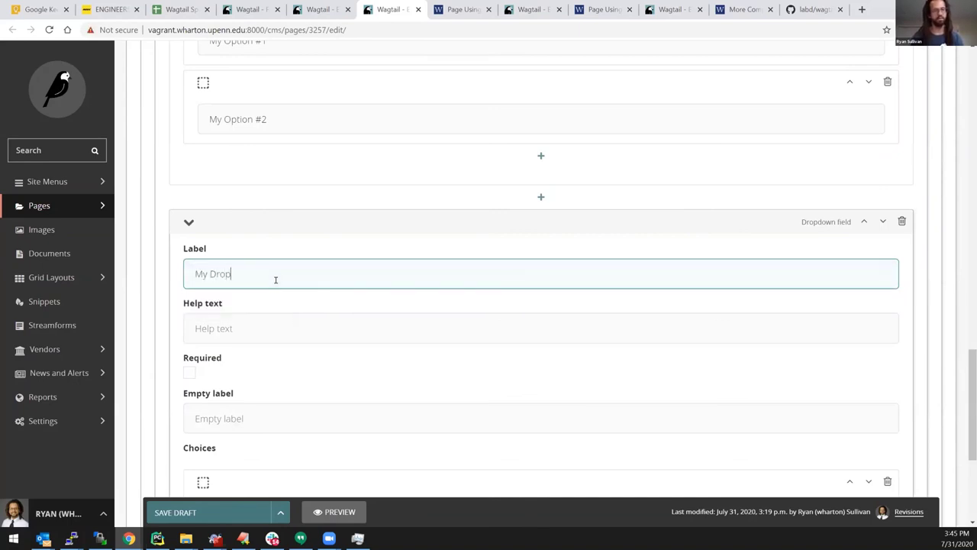
{"action": "type", "text": "down Field"}
{"action": "key", "text": "Tab"}
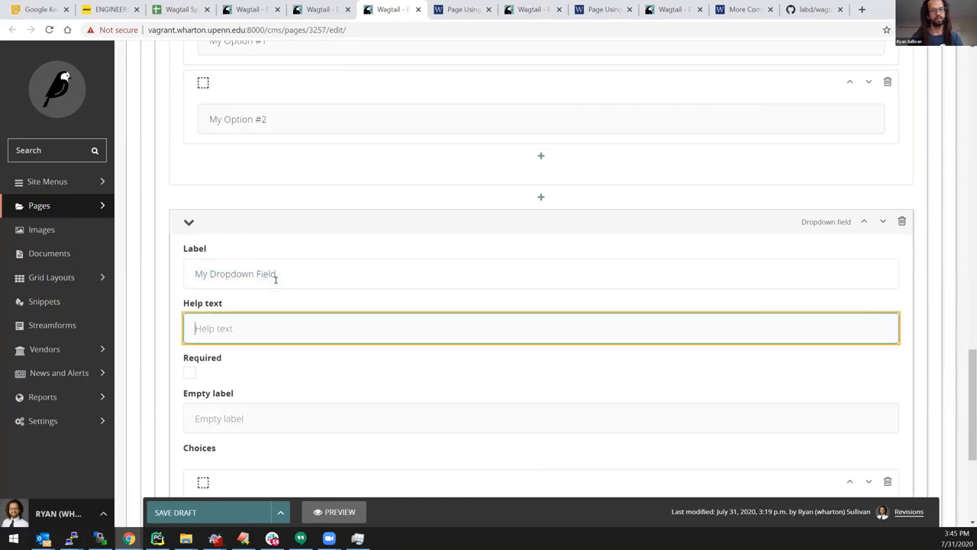
{"action": "key", "text": "Tab"}
{"action": "key", "text": "Tab"}
{"action": "scroll", "coordinate": [273, 278], "scroll_direction": "up", "scroll_amount": 1}
{"action": "left_click", "coordinate": [190, 401]}
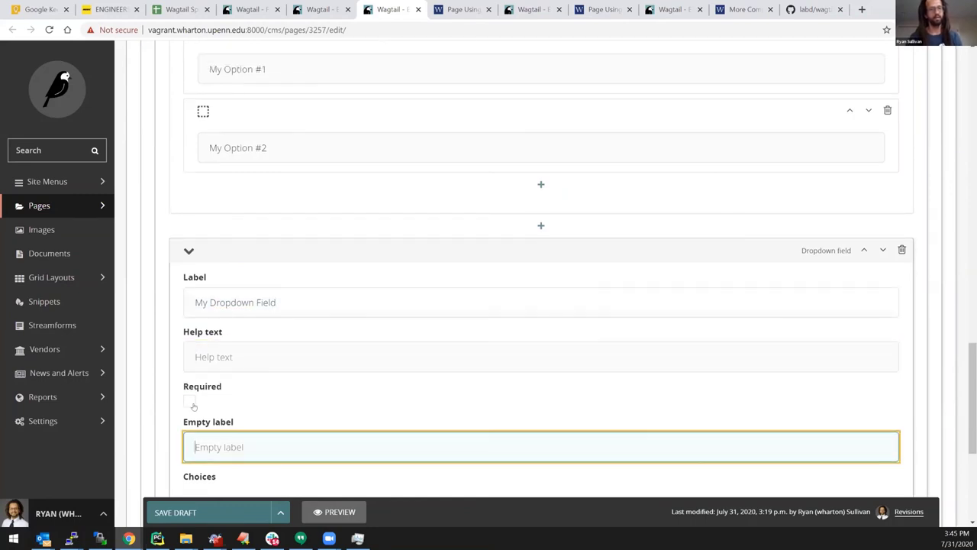
- Give the new dropdown field two choices, "Option A" and "Option B"
{"action": "scroll", "coordinate": [262, 236], "scroll_direction": "down", "scroll_amount": 4}
{"action": "left_click", "coordinate": [390, 268]}
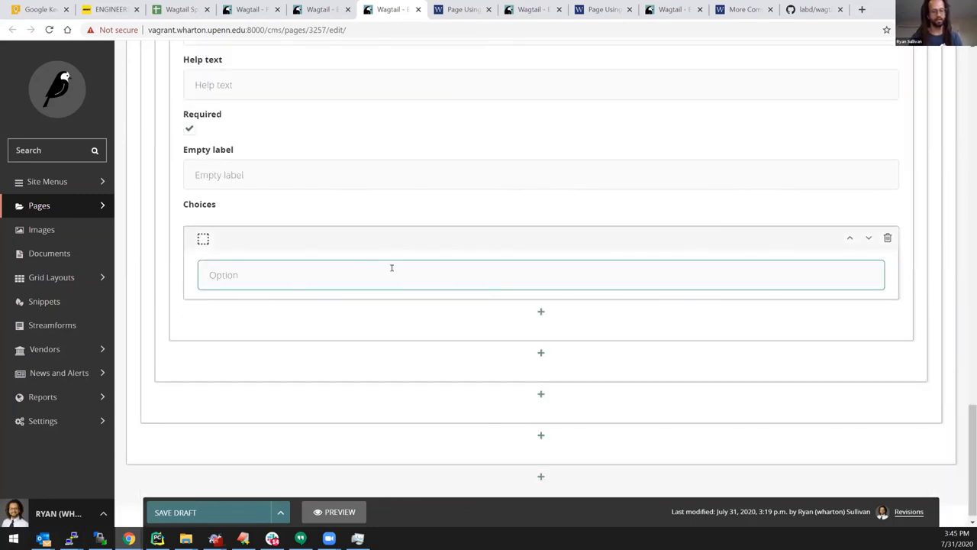
{"action": "type", "text": "Option A"}
{"action": "key", "text": "Tab"}
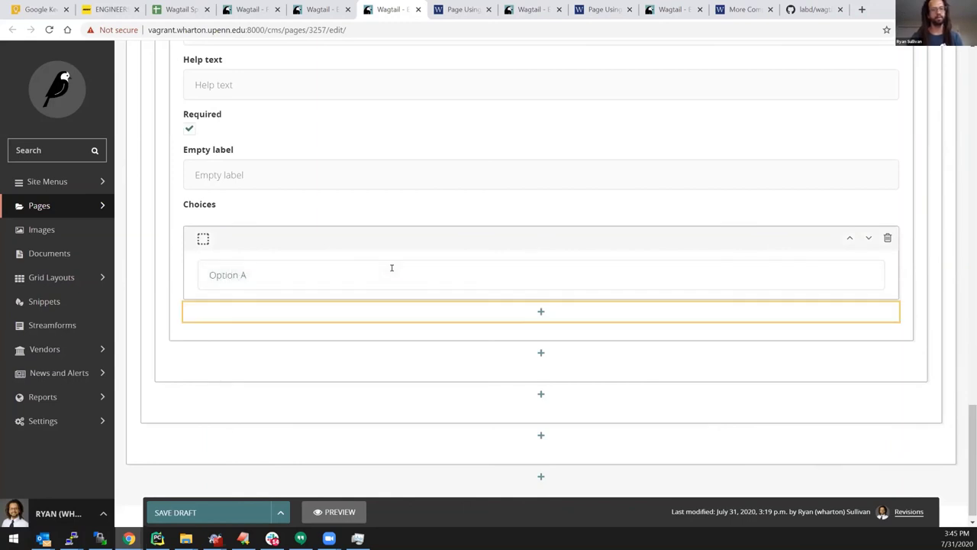
{"action": "left_click", "coordinate": [539, 311]}
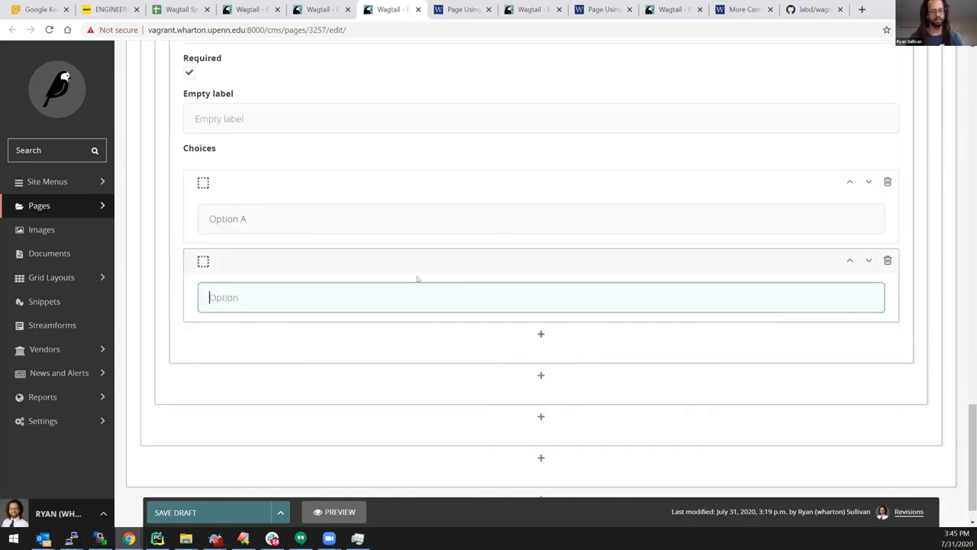
{"action": "type", "text": "Option B"}
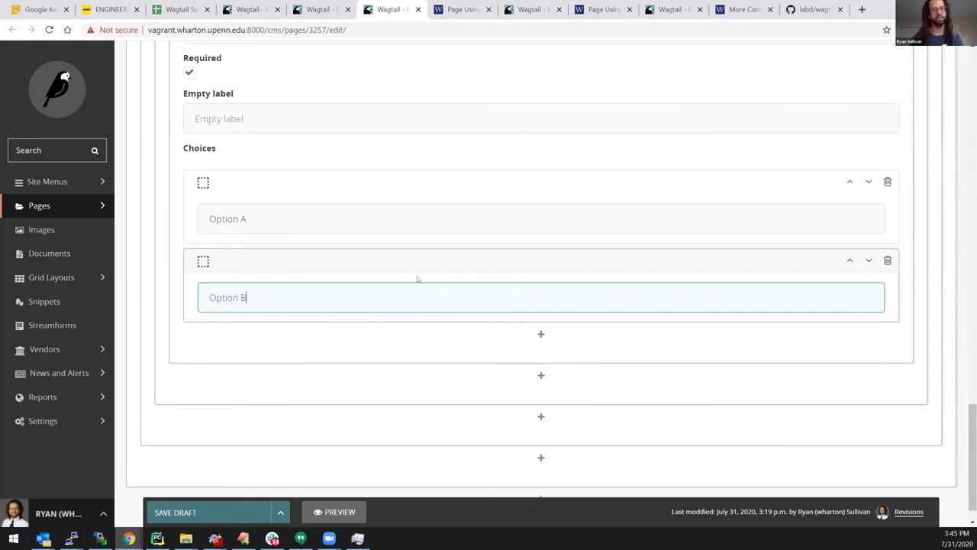
{"action": "scroll", "coordinate": [366, 394], "scroll_direction": "down", "scroll_amount": 1}
- Check the form on the live form-less page, return to its editor and publish the edited page
{"action": "left_click", "coordinate": [142, 498]}
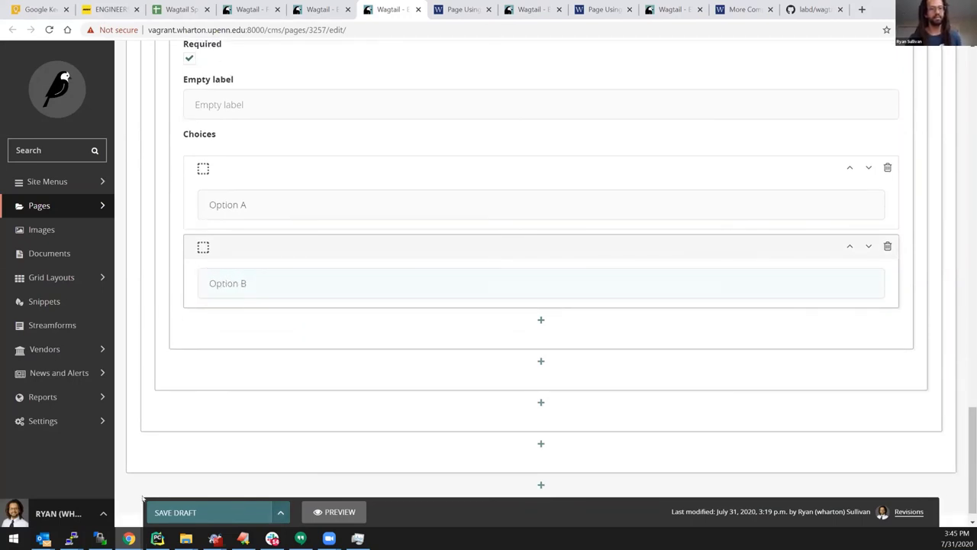
{"action": "left_click", "coordinate": [280, 513]}
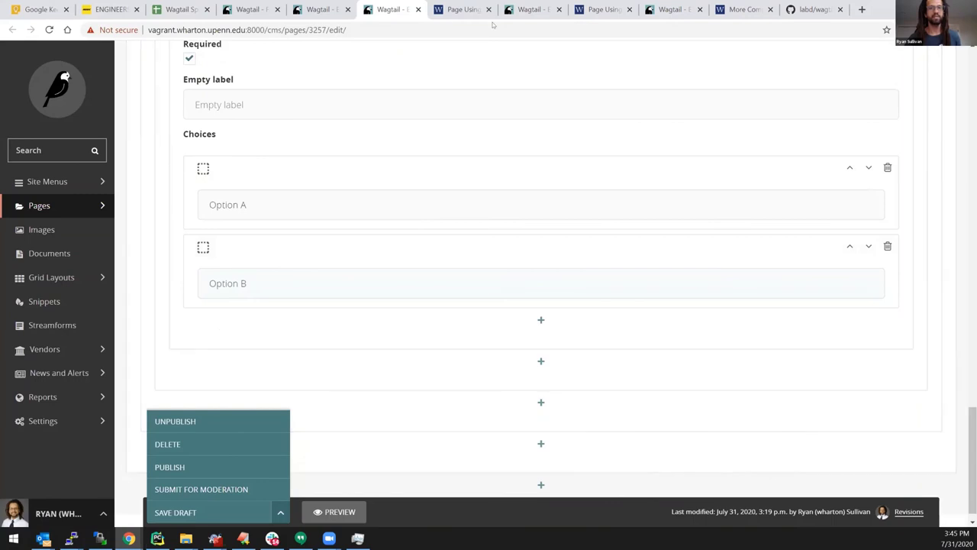
{"action": "left_click", "coordinate": [458, 9]}
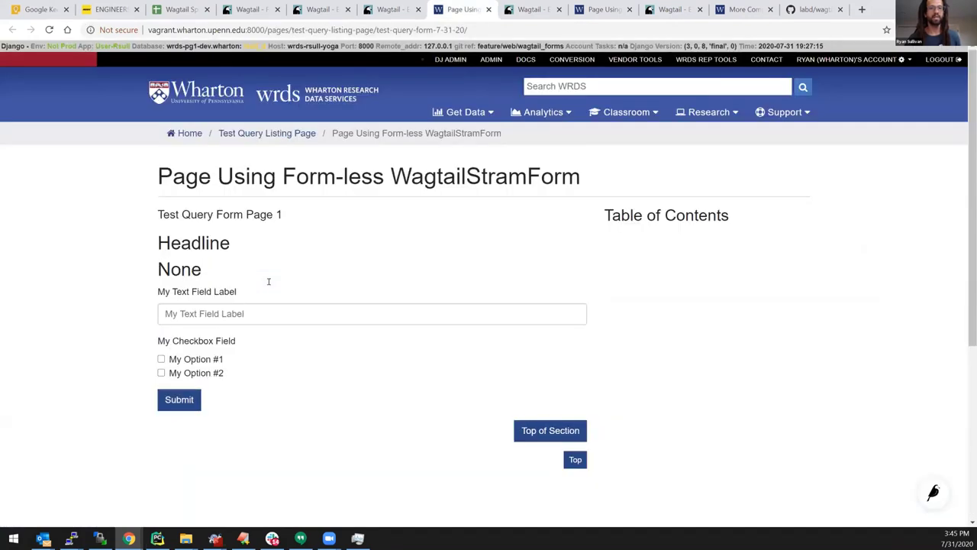
{"action": "left_click", "coordinate": [203, 311]}
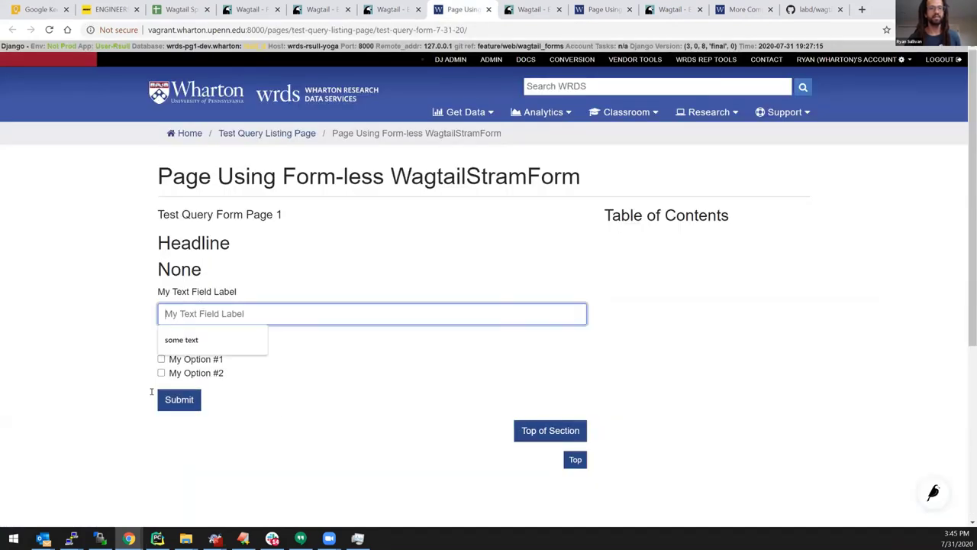
{"action": "left_click", "coordinate": [268, 395]}
{"action": "key", "text": "ctrl+shift+Tab"}
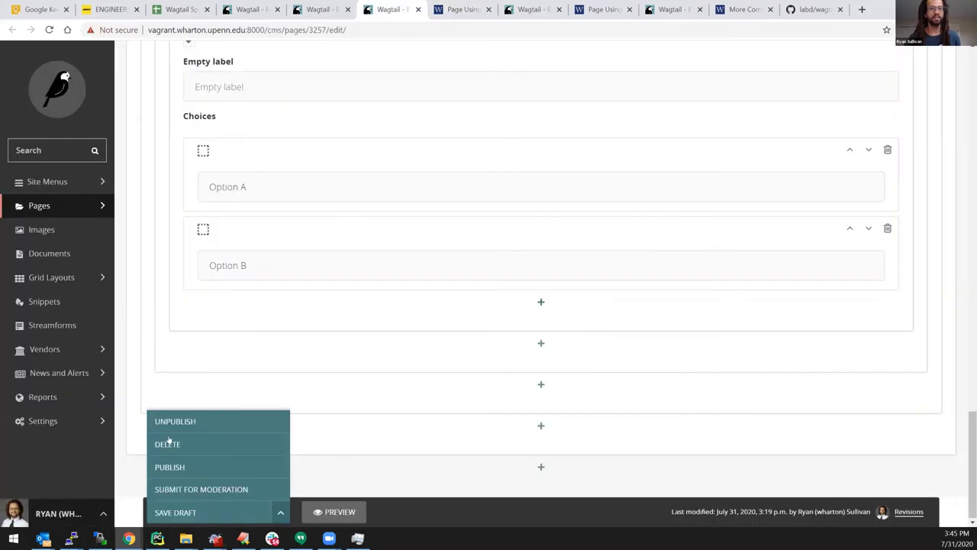
{"action": "left_click", "coordinate": [203, 465]}
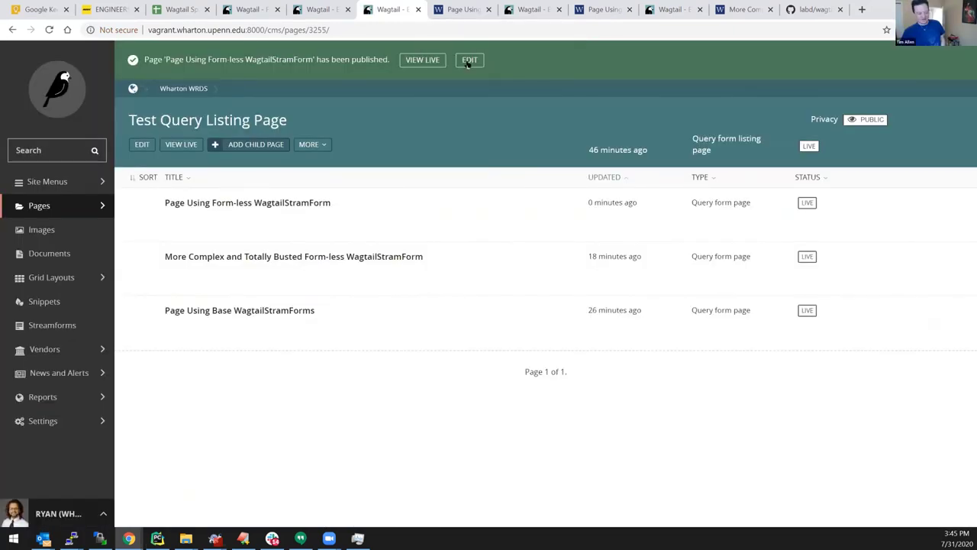
- Submit the published form-less page's form with "some text", My Option #2 checked and Option B chosen in the dropdown
{"action": "left_click", "coordinate": [455, 10]}
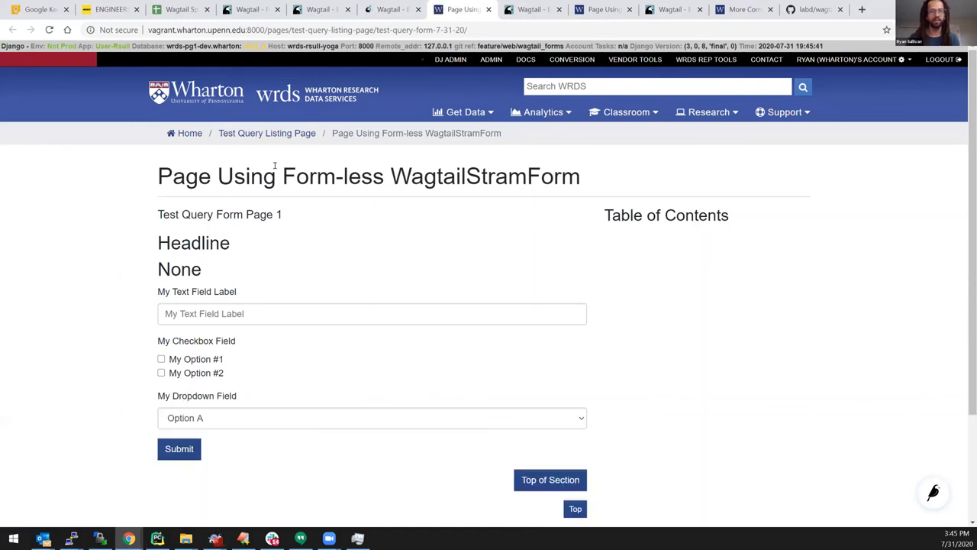
{"action": "left_click", "coordinate": [236, 418]}
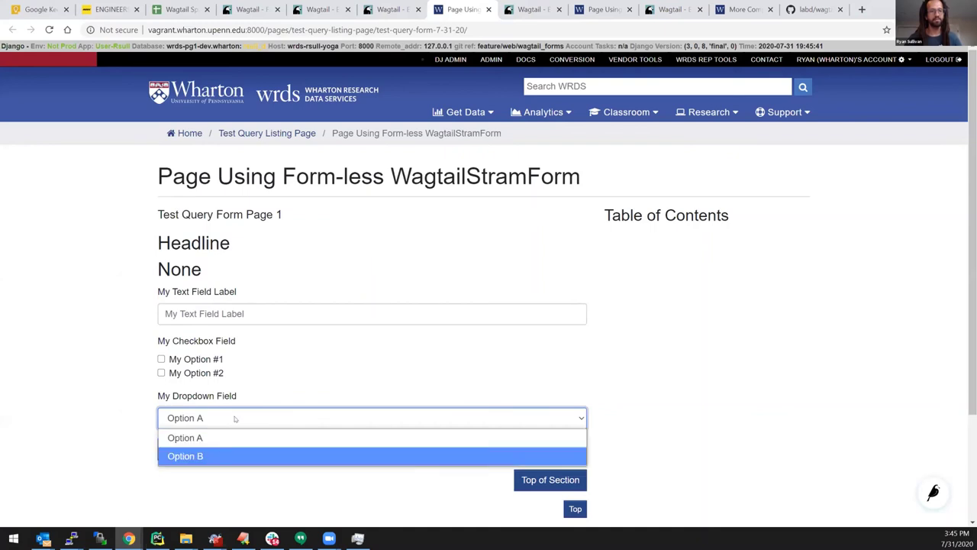
{"action": "left_click", "coordinate": [218, 316]}
{"action": "left_click", "coordinate": [183, 333]}
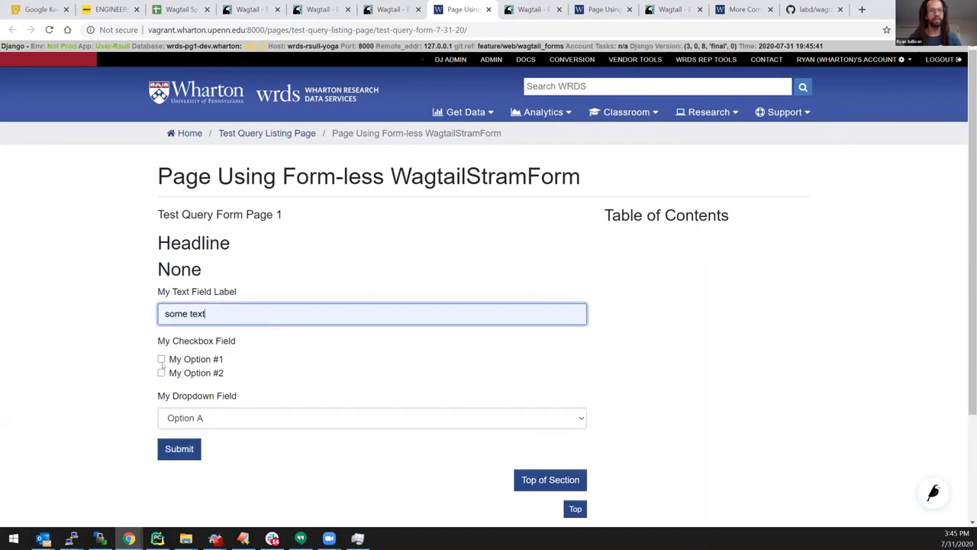
{"action": "left_click", "coordinate": [162, 373]}
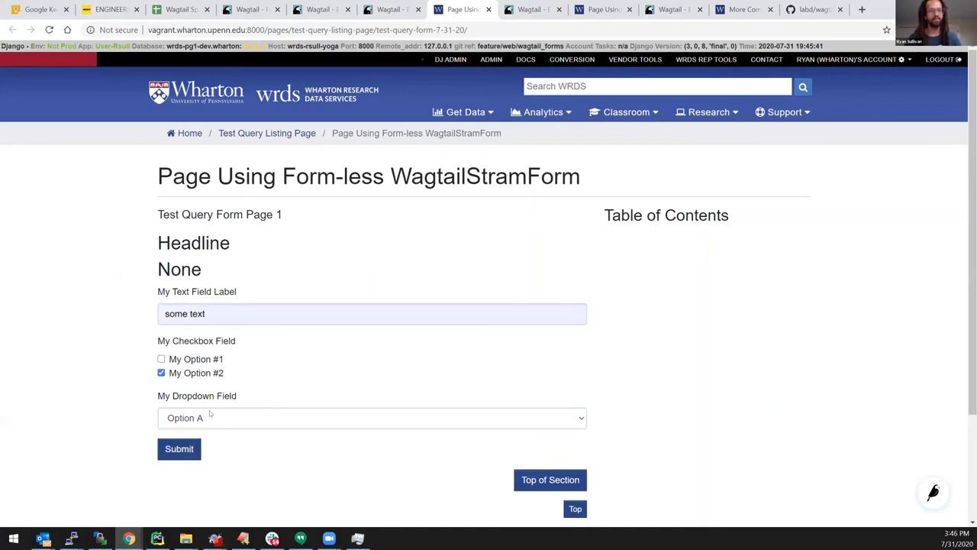
{"action": "left_click", "coordinate": [200, 418]}
{"action": "left_click", "coordinate": [221, 456]}
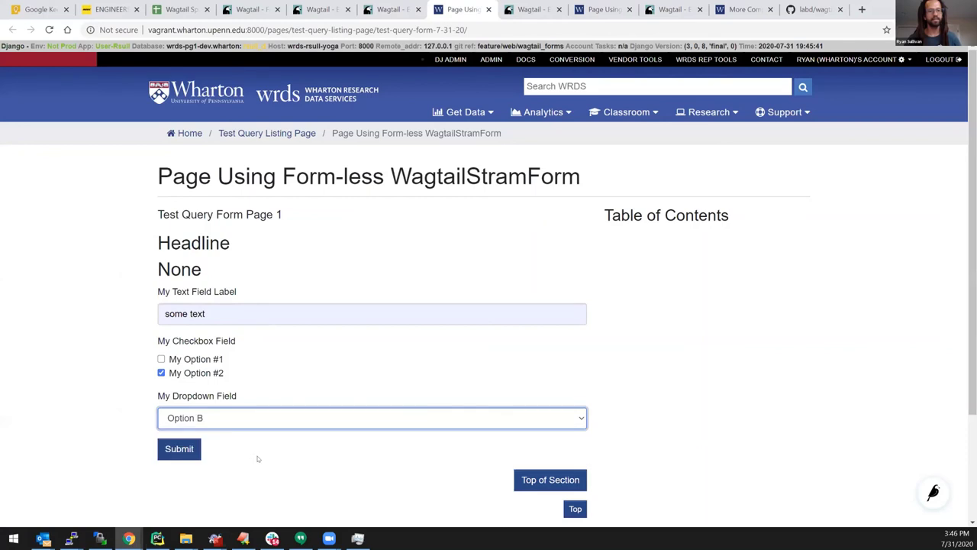
{"action": "left_click", "coordinate": [191, 449]}
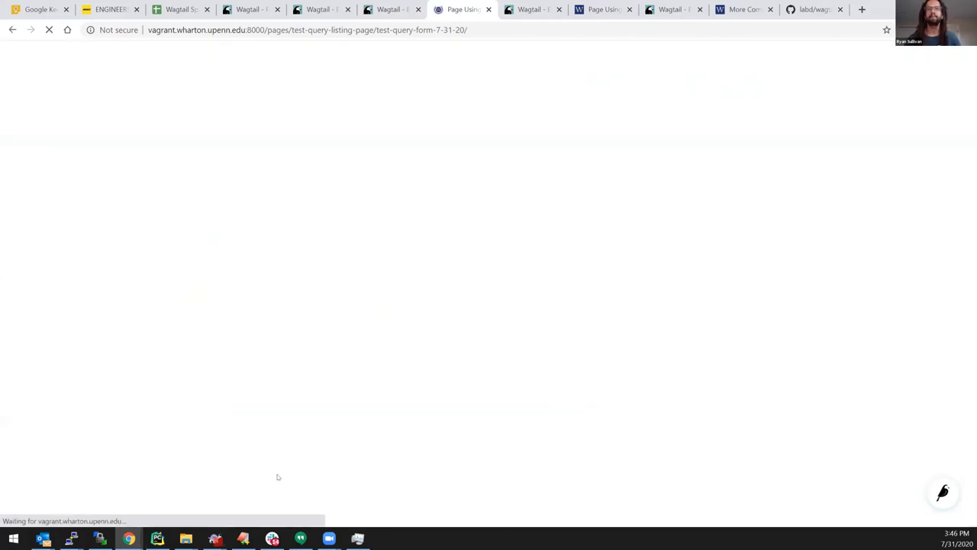
{"action": "scroll", "coordinate": [260, 317], "scroll_direction": "down", "scroll_amount": 3}
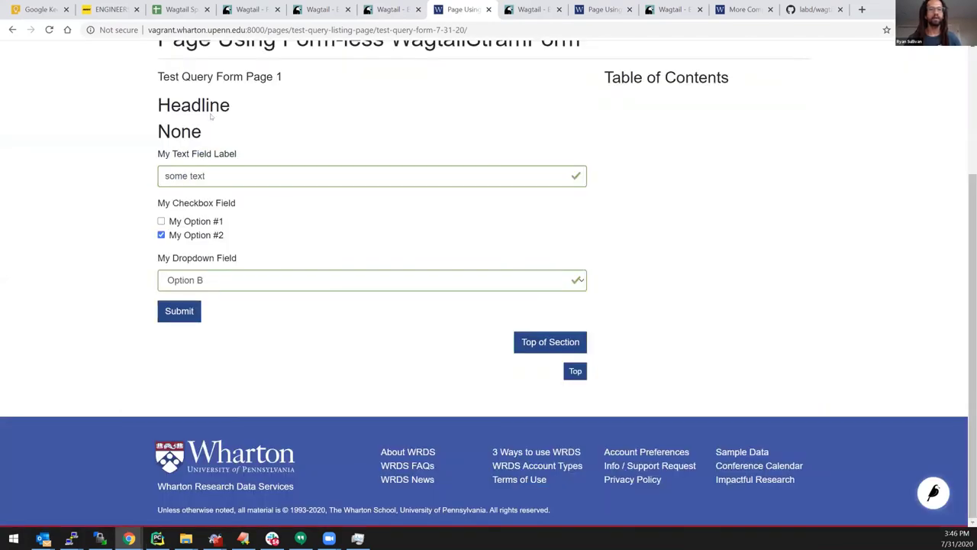
{"action": "scroll", "coordinate": [196, 261], "scroll_direction": "up", "scroll_amount": 1}
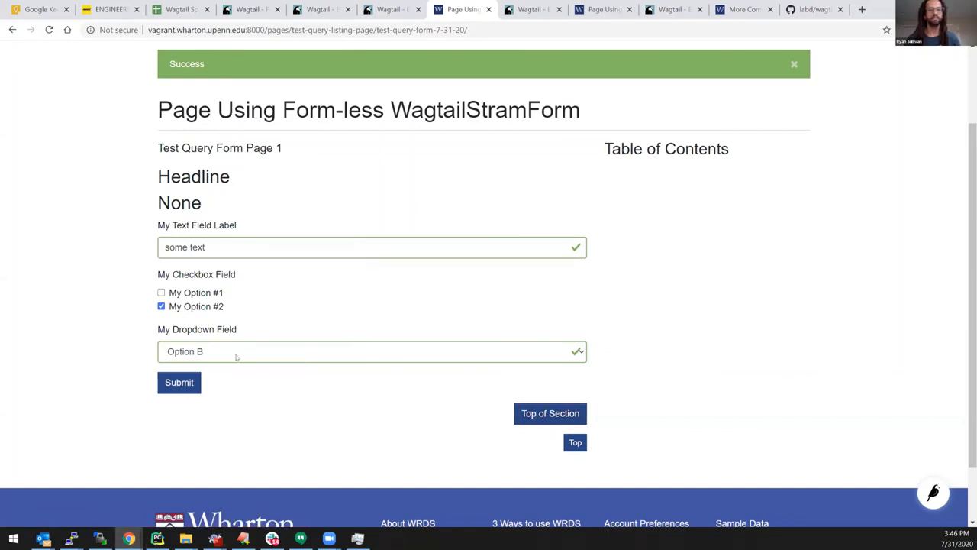
- Clear My Option #2 on the form-less page and submit the form again with Option B kept
{"action": "left_click", "coordinate": [195, 352]}
{"action": "left_click", "coordinate": [195, 352]}
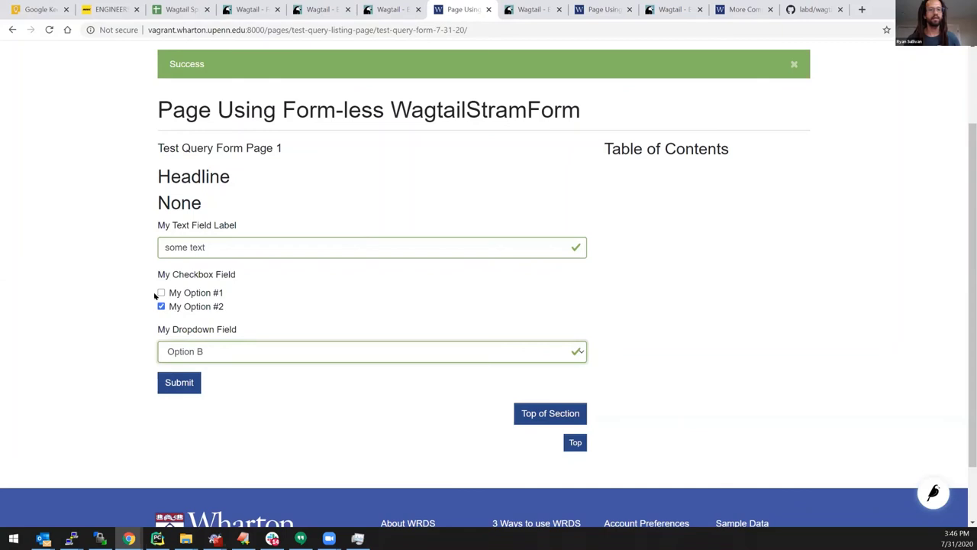
{"action": "left_click", "coordinate": [161, 306]}
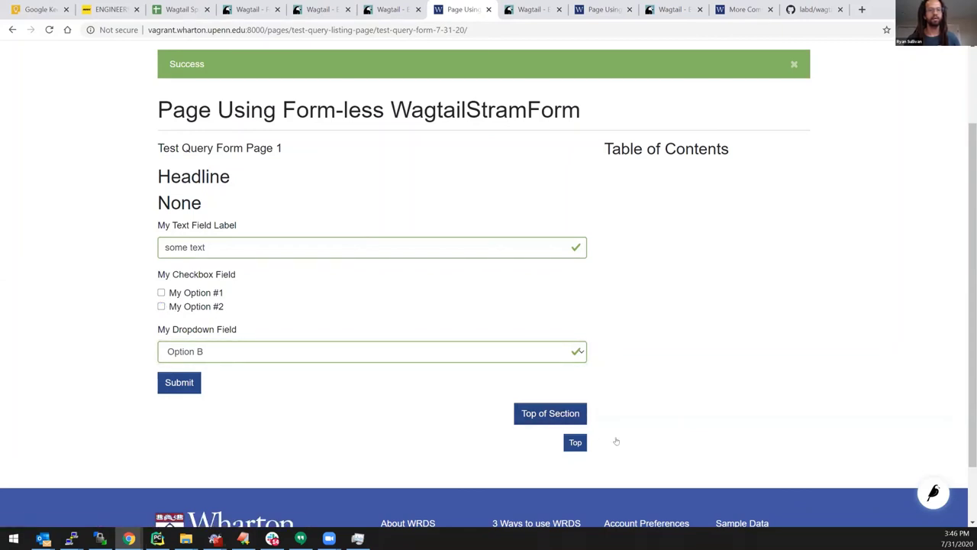
{"action": "left_click", "coordinate": [513, 420]}
{"action": "left_click", "coordinate": [185, 313]}
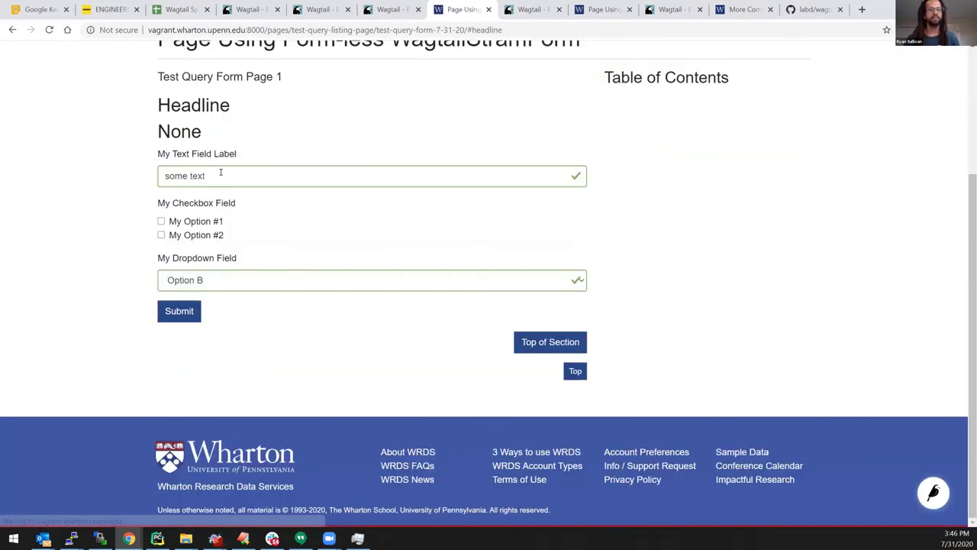
- Empty My Text Field Label on the form-less page and submit the form with Option B kept
{"action": "left_click_drag", "start_coordinate": [220, 171], "coordinate": [129, 173]}
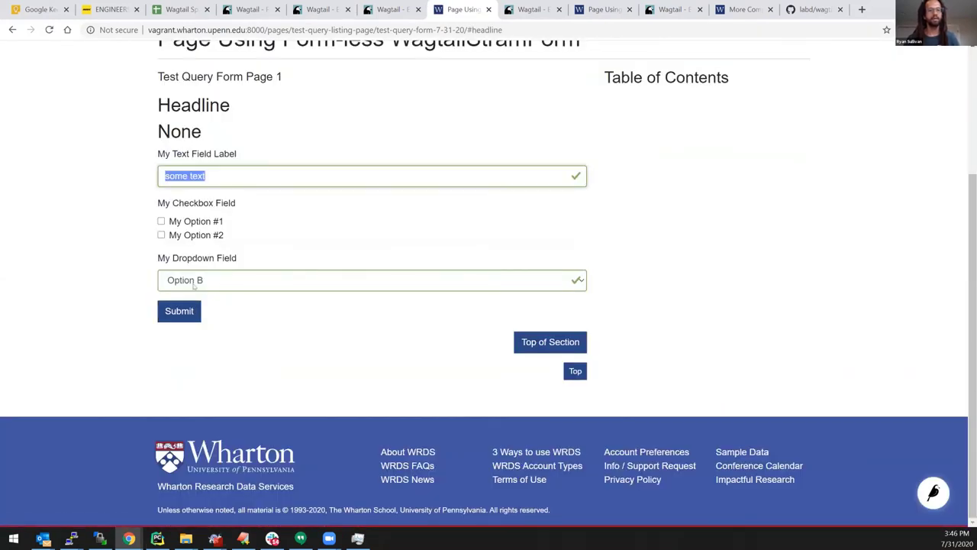
{"action": "key", "text": "BackSpace"}
{"action": "left_click", "coordinate": [179, 313]}
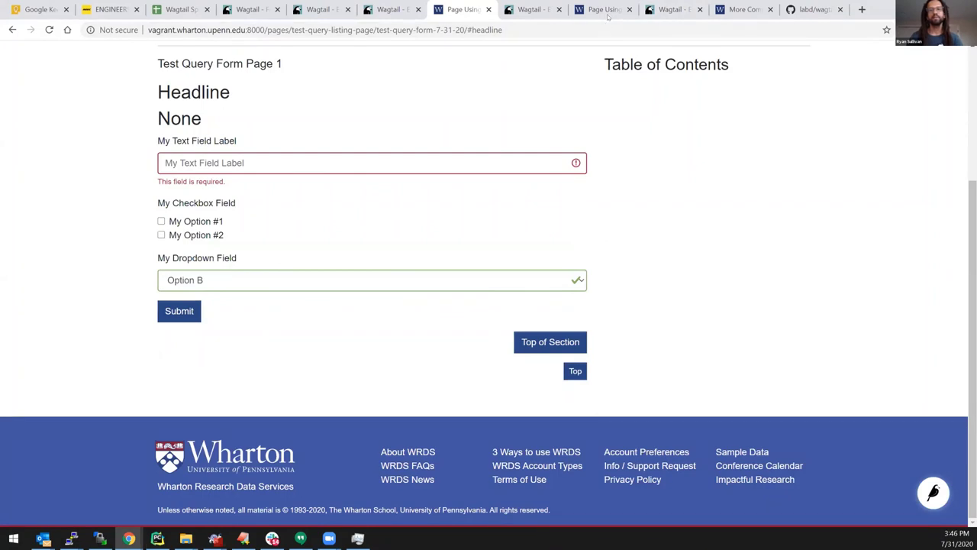
- Check the live "More Complex and Totally Busted Form-less WagtailStramForm" page, then examine its Code Entry Step in the page editor
{"action": "left_click", "coordinate": [737, 10]}
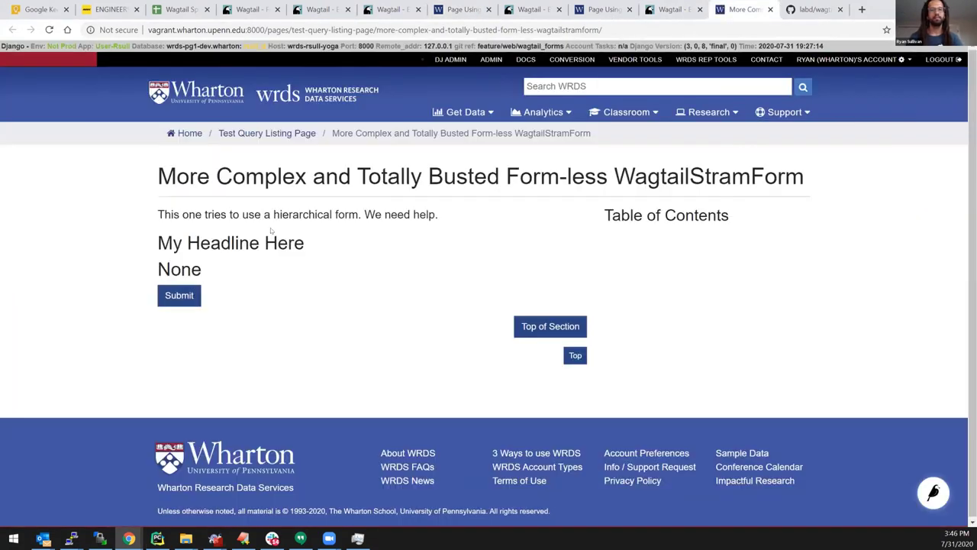
{"action": "left_click", "coordinate": [670, 9]}
{"action": "scroll", "coordinate": [556, 199], "scroll_direction": "down", "scroll_amount": 5}
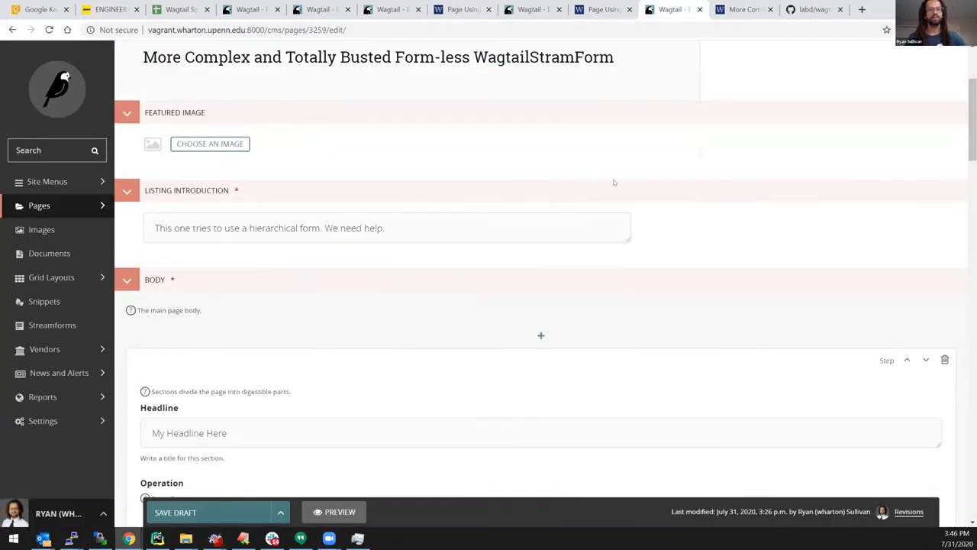
{"action": "scroll", "coordinate": [614, 182], "scroll_direction": "up", "scroll_amount": 1}
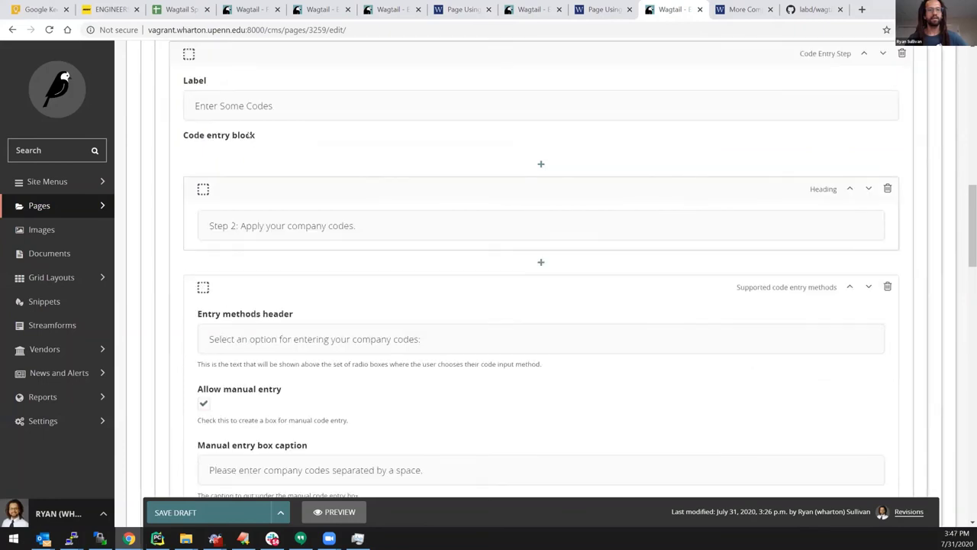
{"action": "scroll", "coordinate": [609, 188], "scroll_direction": "down", "scroll_amount": 3}
{"action": "scroll", "coordinate": [471, 128], "scroll_direction": "down", "scroll_amount": 1}
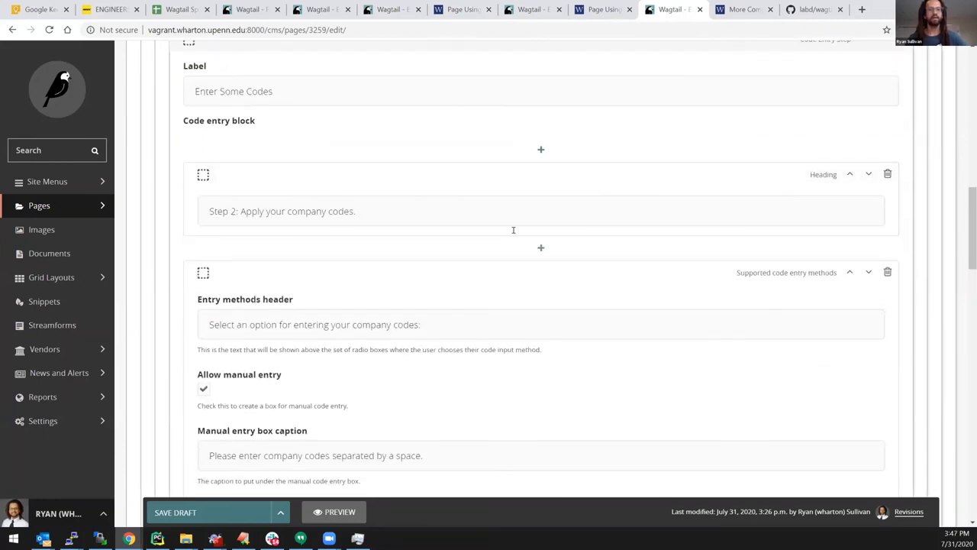
{"action": "scroll", "coordinate": [331, 247], "scroll_direction": "up", "scroll_amount": 3}
{"action": "scroll", "coordinate": [332, 214], "scroll_direction": "down", "scroll_amount": 2}
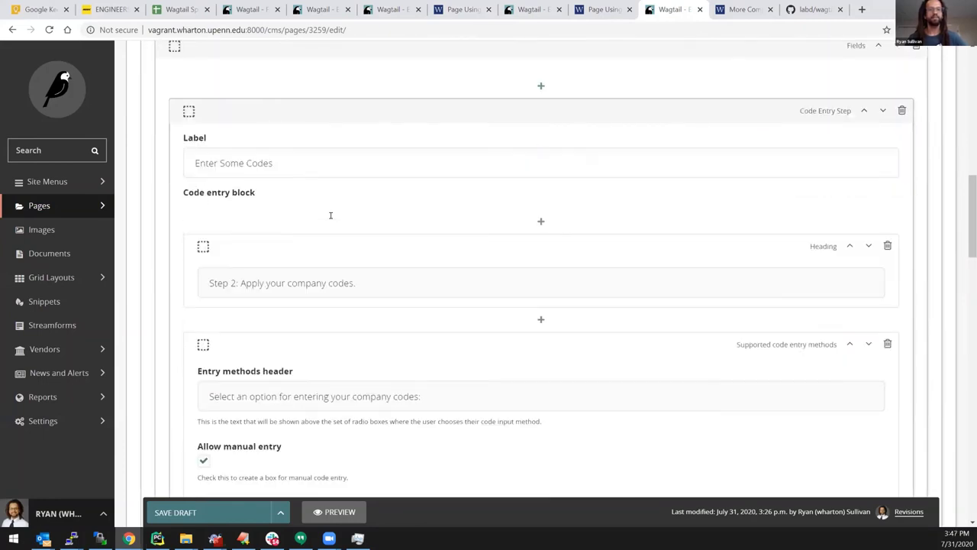
{"action": "scroll", "coordinate": [330, 216], "scroll_direction": "down", "scroll_amount": 1}
- Examine the supported code entry methods and supported code types settings within the Code Entry Step
{"action": "scroll", "coordinate": [426, 236], "scroll_direction": "down", "scroll_amount": 2}
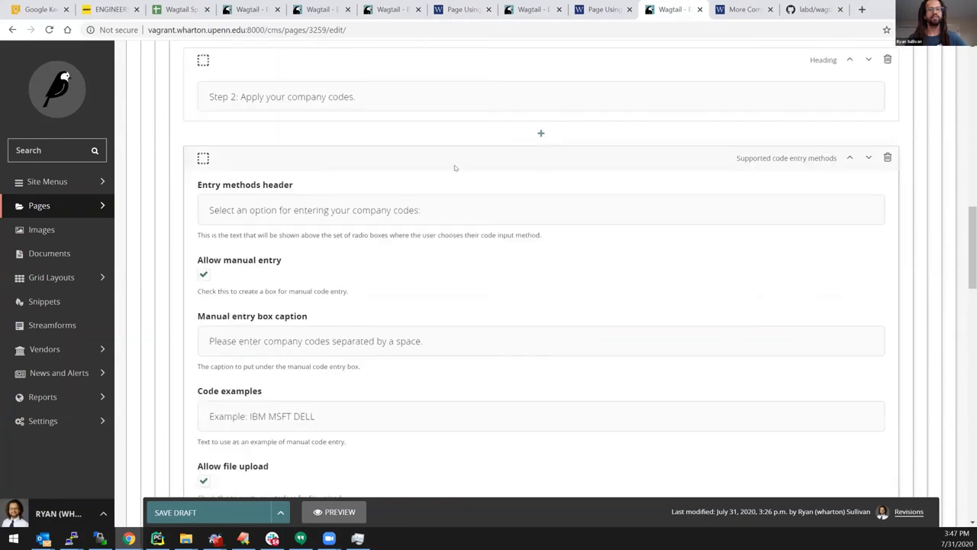
{"action": "scroll", "coordinate": [511, 275], "scroll_direction": "down", "scroll_amount": 1}
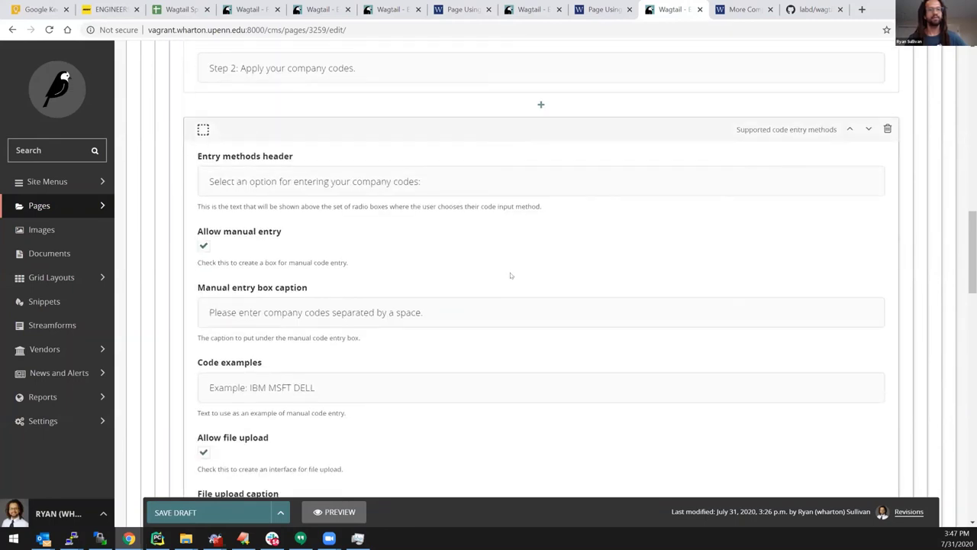
{"action": "scroll", "coordinate": [510, 275], "scroll_direction": "up", "scroll_amount": 1}
{"action": "scroll", "coordinate": [508, 273], "scroll_direction": "down", "scroll_amount": 1}
{"action": "scroll", "coordinate": [509, 272], "scroll_direction": "down", "scroll_amount": 3}
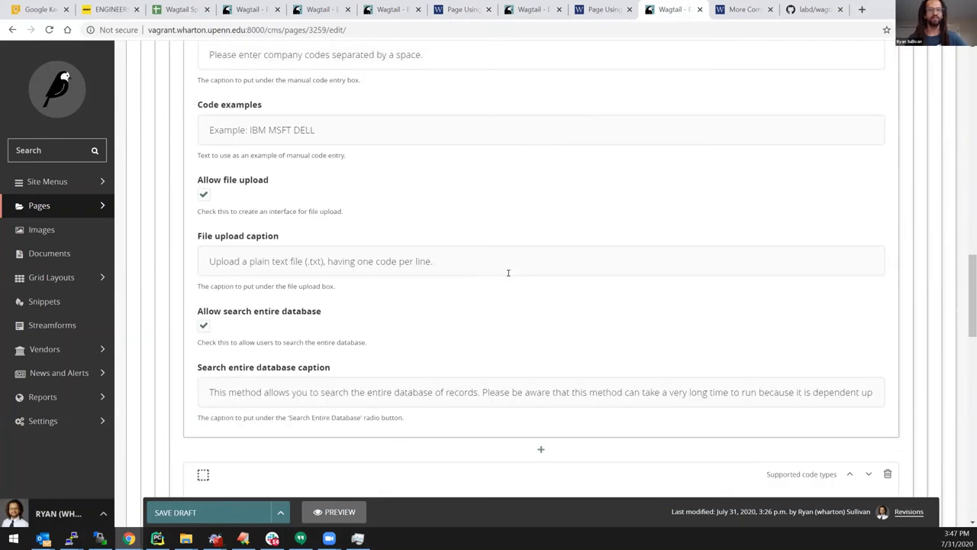
{"action": "scroll", "coordinate": [509, 272], "scroll_direction": "down", "scroll_amount": 2}
{"action": "scroll", "coordinate": [509, 273], "scroll_direction": "down", "scroll_amount": 2}
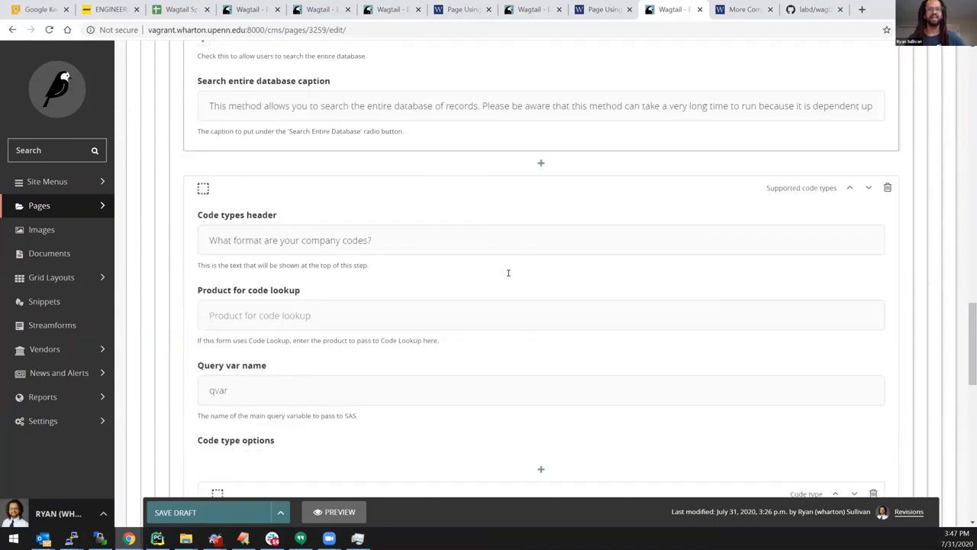
{"action": "scroll", "coordinate": [512, 276], "scroll_direction": "down", "scroll_amount": 2}
{"action": "scroll", "coordinate": [512, 275], "scroll_direction": "down", "scroll_amount": 1}
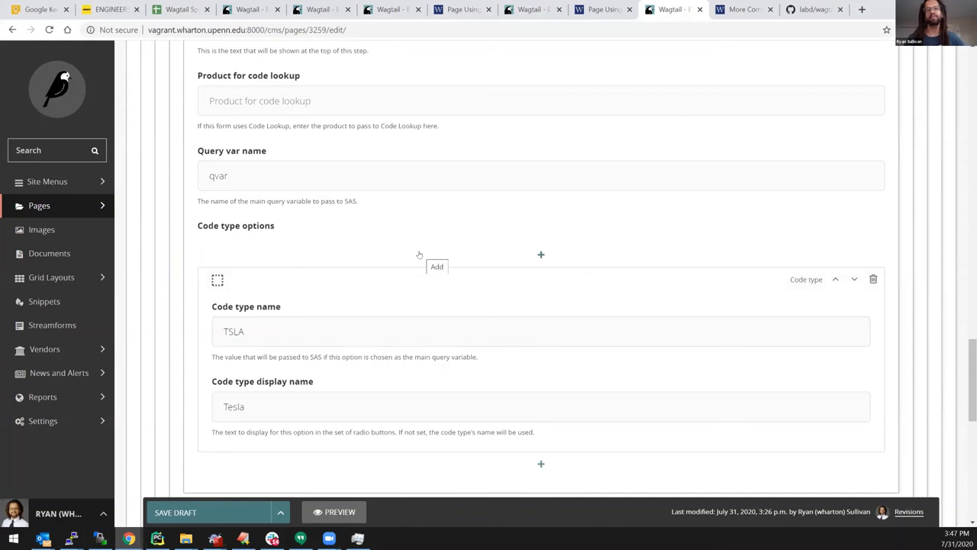
{"action": "scroll", "coordinate": [459, 232], "scroll_direction": "down", "scroll_amount": 1}
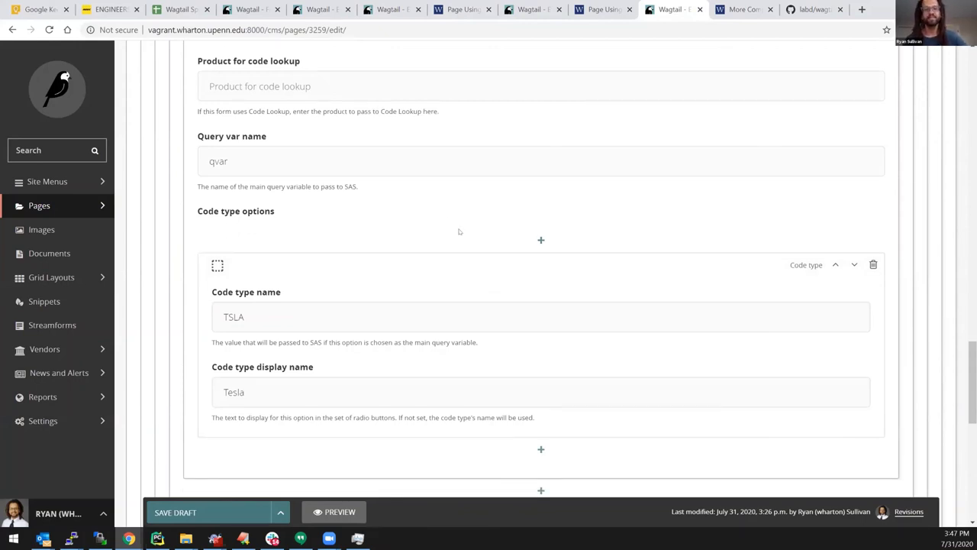
{"action": "scroll", "coordinate": [459, 232], "scroll_direction": "down", "scroll_amount": 3}
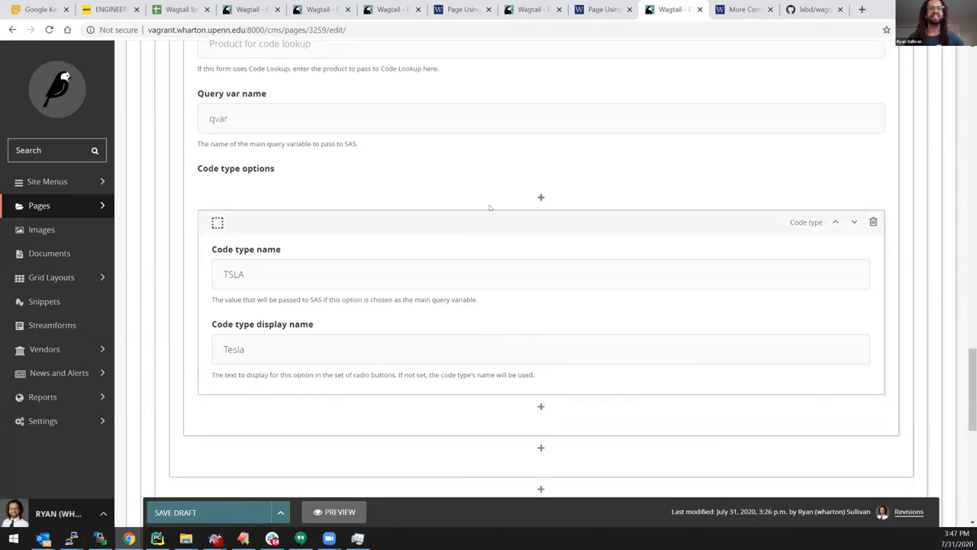
{"action": "scroll", "coordinate": [489, 208], "scroll_direction": "down", "scroll_amount": 3}
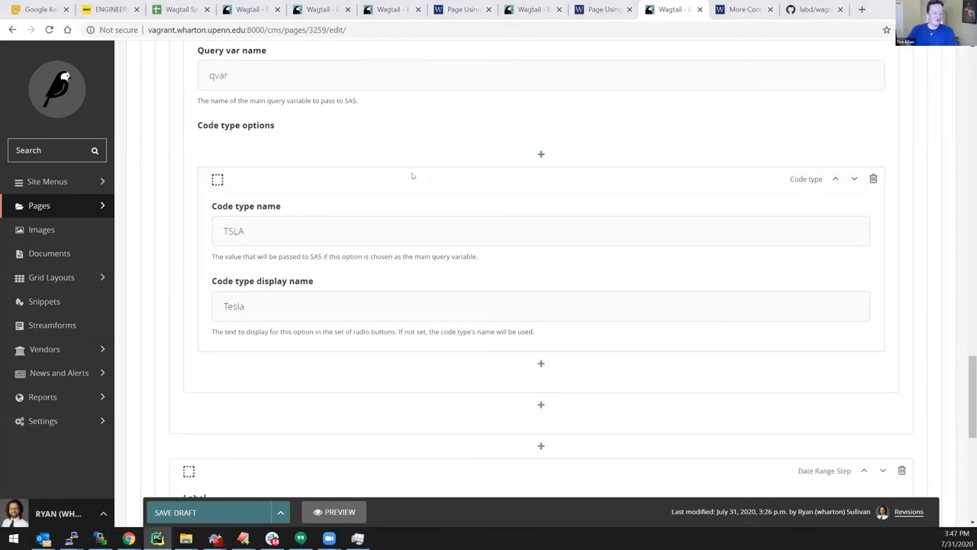
- Highlight "SAS" in the help text under Code type name and enlarge the page to 125%
{"action": "key", "text": "alt+Tab"}
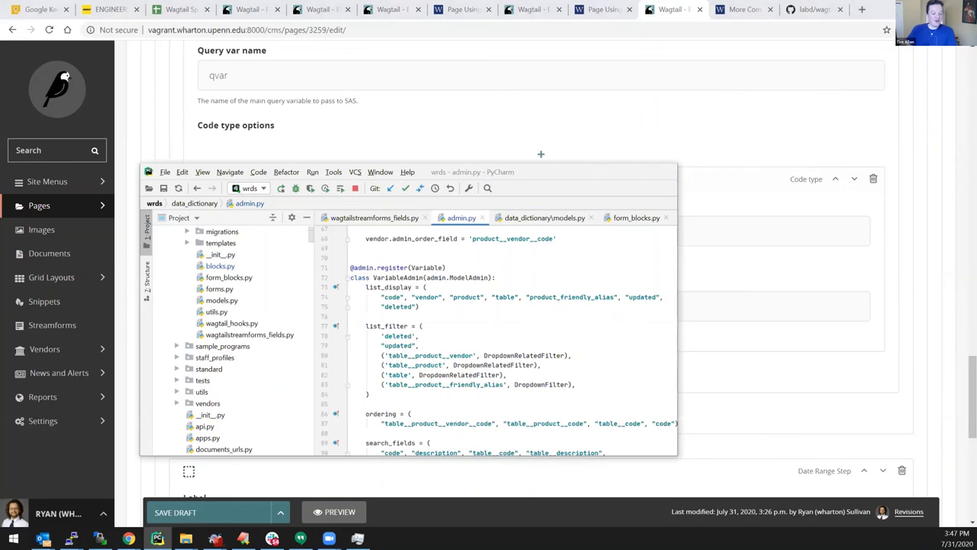
{"action": "key", "text": "alt+Tab"}
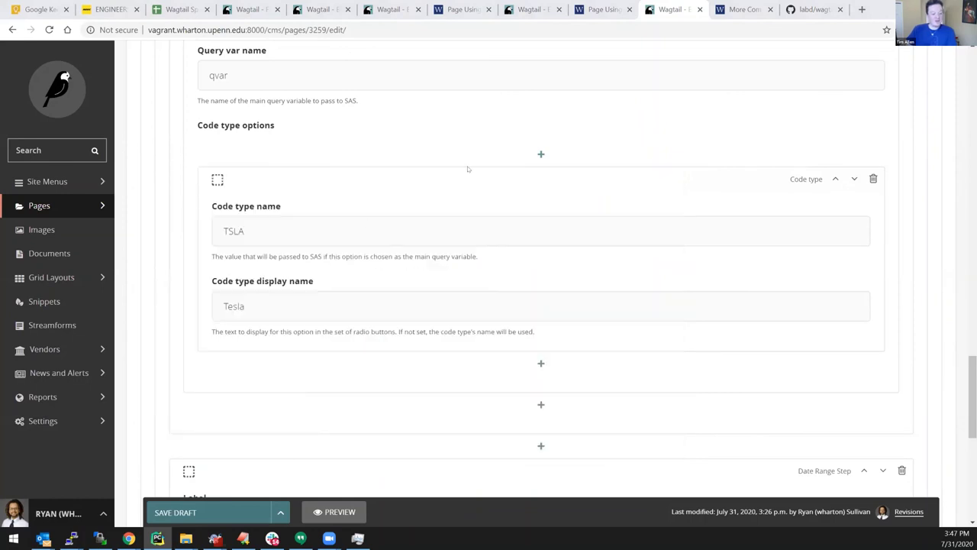
{"action": "left_click_drag", "start_coordinate": [268, 258], "coordinate": [385, 258]}
{"action": "double_click", "coordinate": [316, 255]}
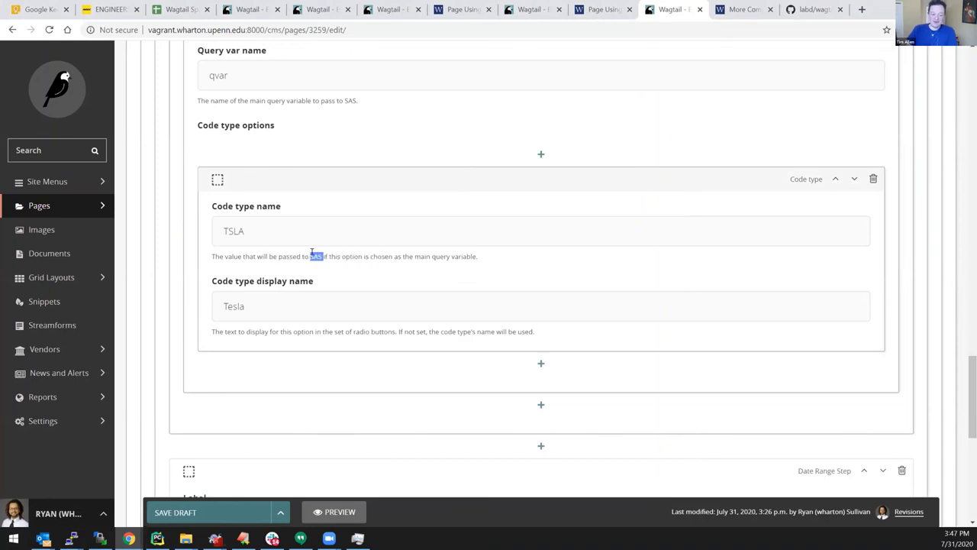
{"action": "key", "text": "ctrl+plus"}
{"action": "key", "text": "ctrl+plus"}
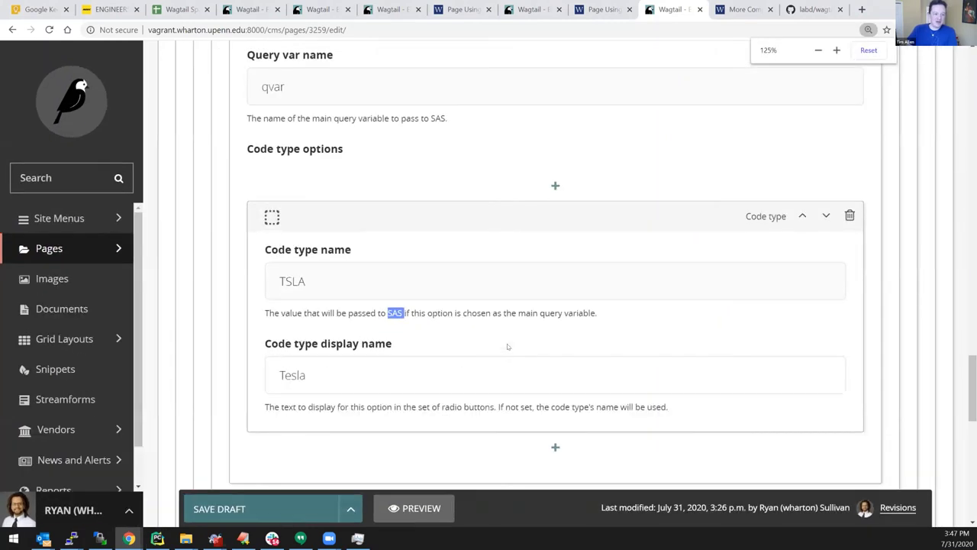
{"action": "scroll", "coordinate": [504, 321], "scroll_direction": "down", "scroll_amount": 1}
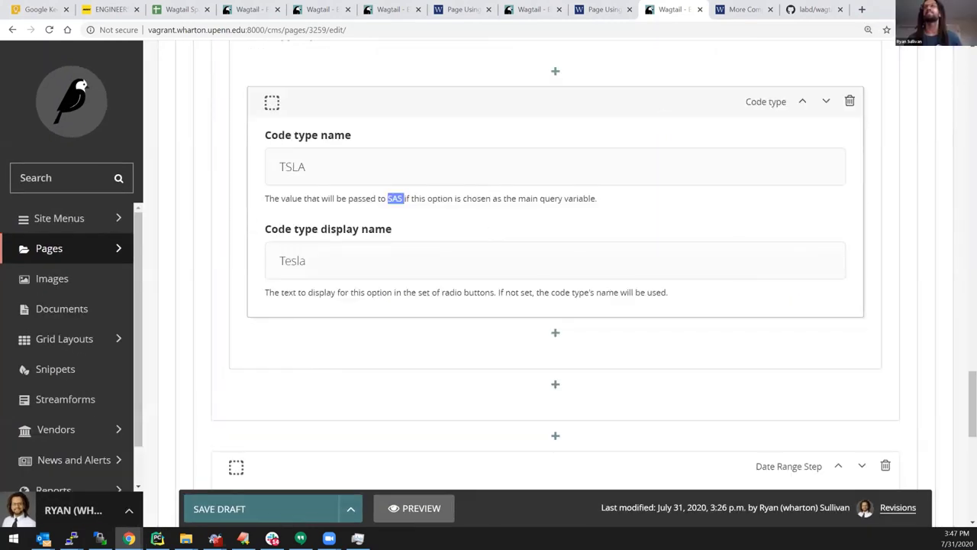
- Switch to PyCharm, maximize its window and hide the Debug and Run tool windows
{"action": "key", "text": "alt+Tab"}
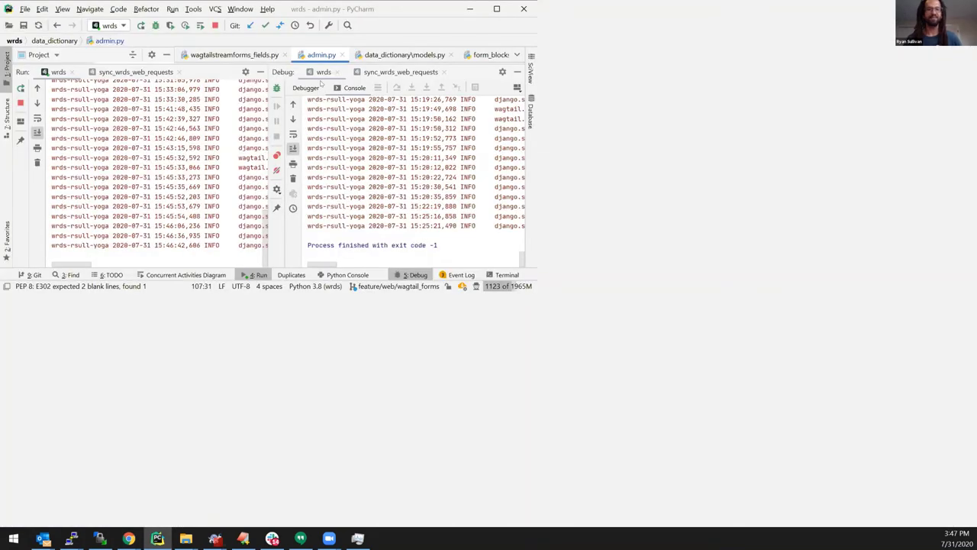
{"action": "key", "text": "super+Up"}
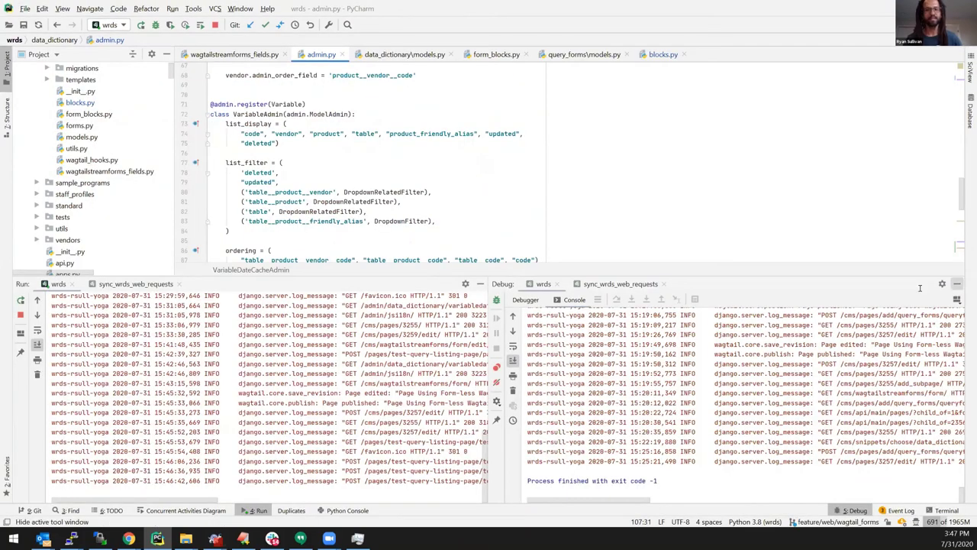
{"action": "left_click", "coordinate": [957, 283]}
{"action": "key", "text": "shift+Escape"}
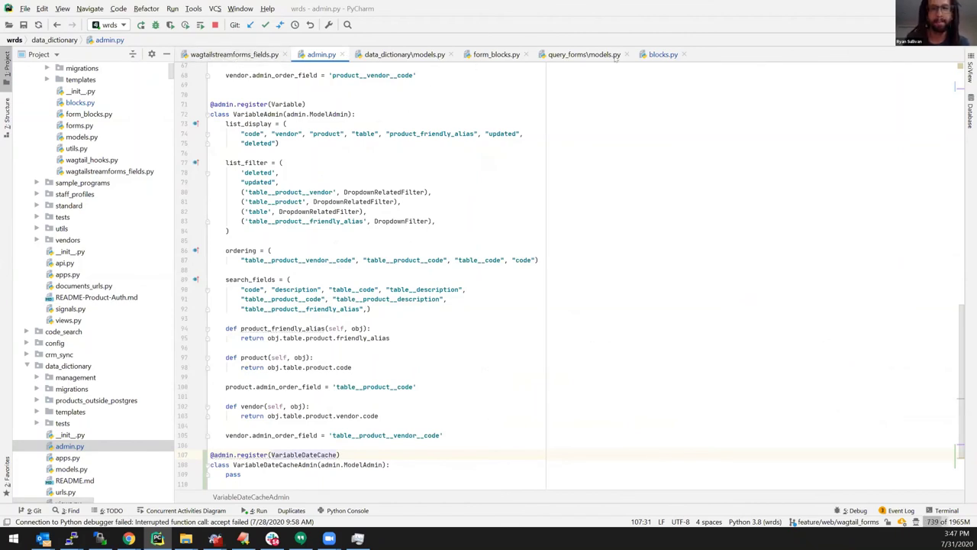
- Open blocks.py and examine the WRDSFormBlock class, highlighting its name and reviewing its methods and field definitions
{"action": "left_click", "coordinate": [662, 54]}
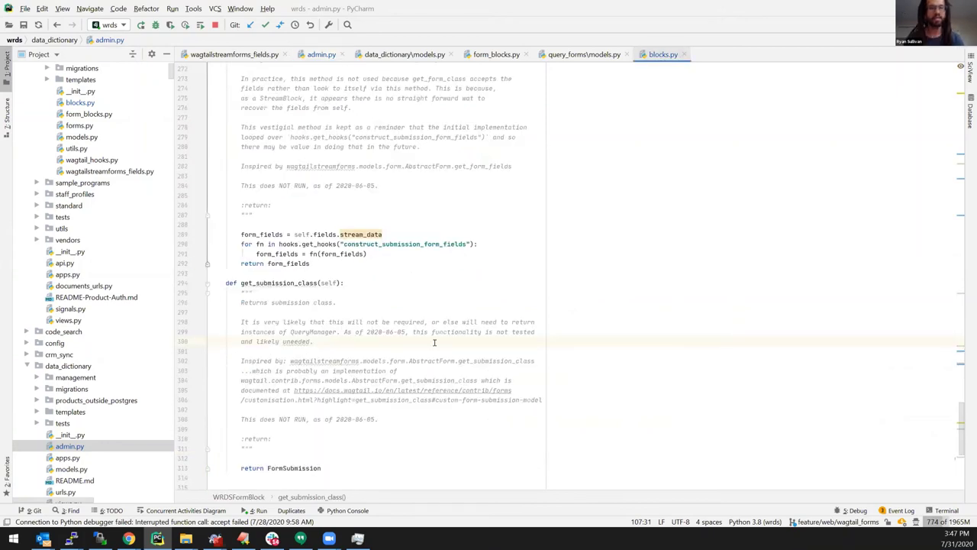
{"action": "scroll", "coordinate": [435, 342], "scroll_direction": "up", "scroll_amount": 10}
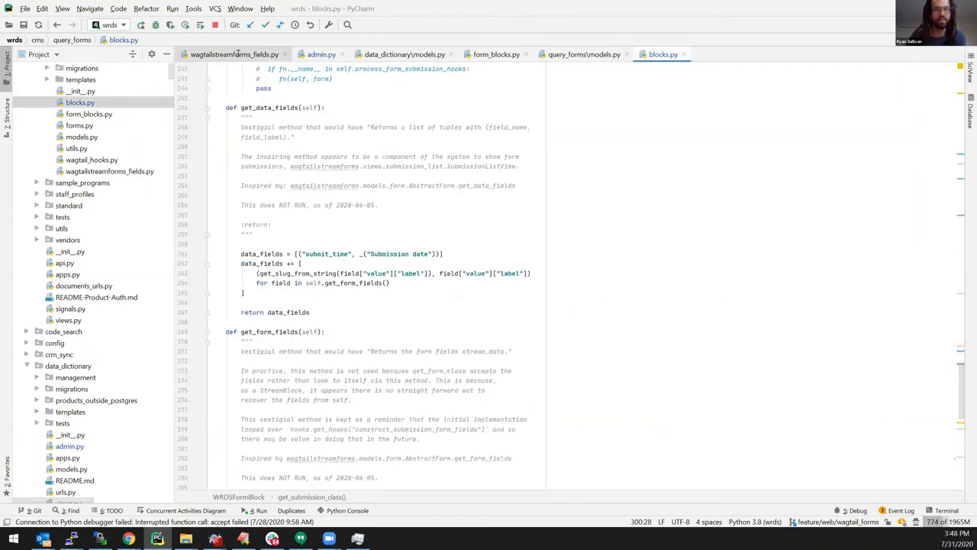
{"action": "scroll", "coordinate": [294, 245], "scroll_direction": "up", "scroll_amount": 1}
{"action": "scroll", "coordinate": [314, 270], "scroll_direction": "up", "scroll_amount": 20}
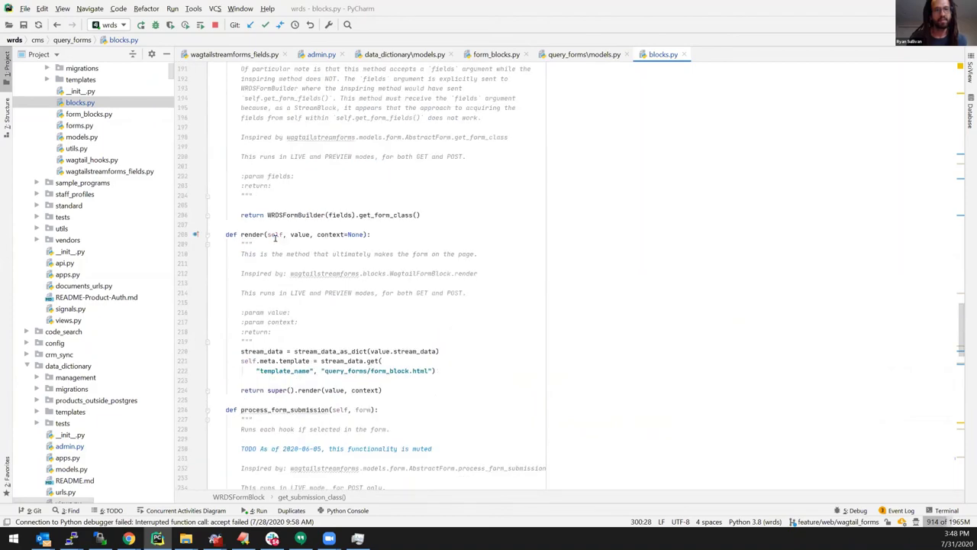
{"action": "scroll", "coordinate": [303, 293], "scroll_direction": "up", "scroll_amount": 18}
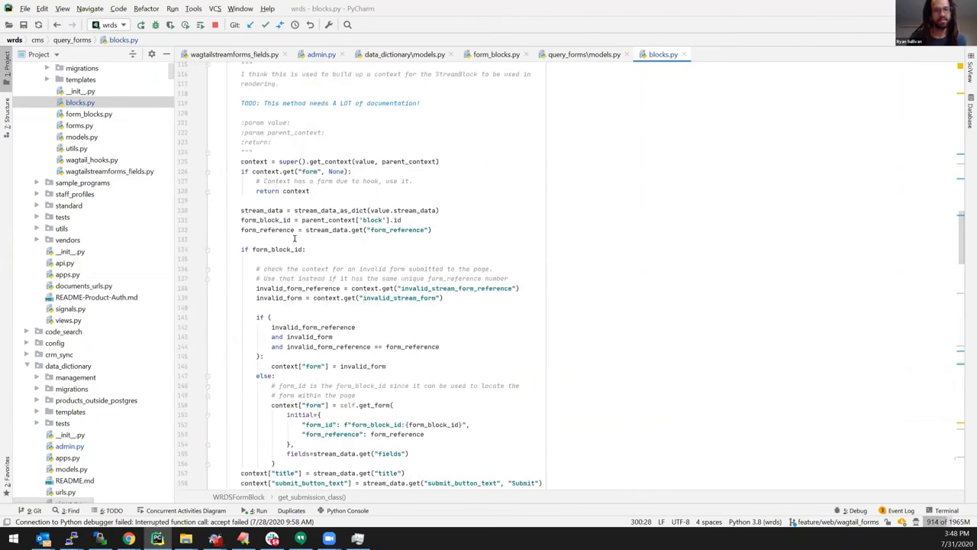
{"action": "scroll", "coordinate": [294, 214], "scroll_direction": "up", "scroll_amount": 20}
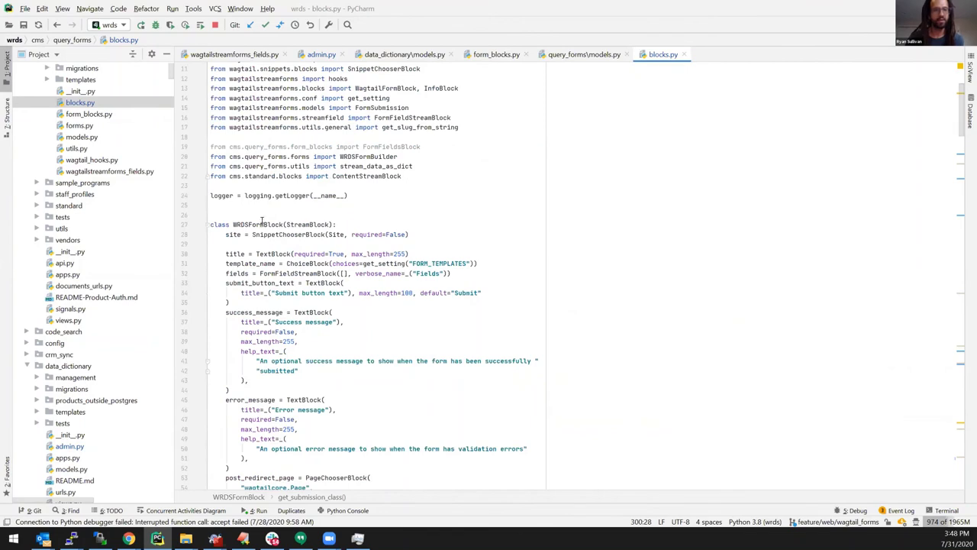
{"action": "double_click", "coordinate": [262, 224]}
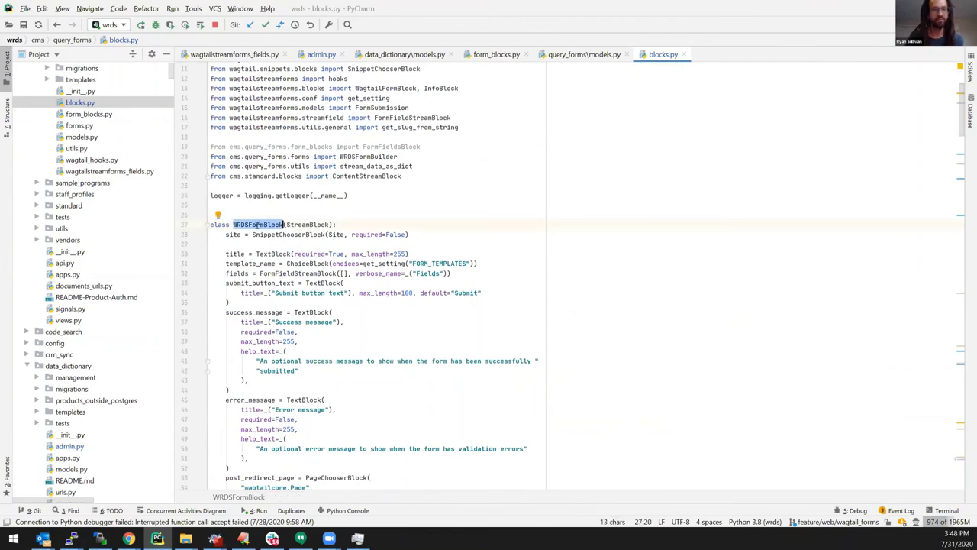
{"action": "scroll", "coordinate": [373, 236], "scroll_direction": "down", "scroll_amount": 6}
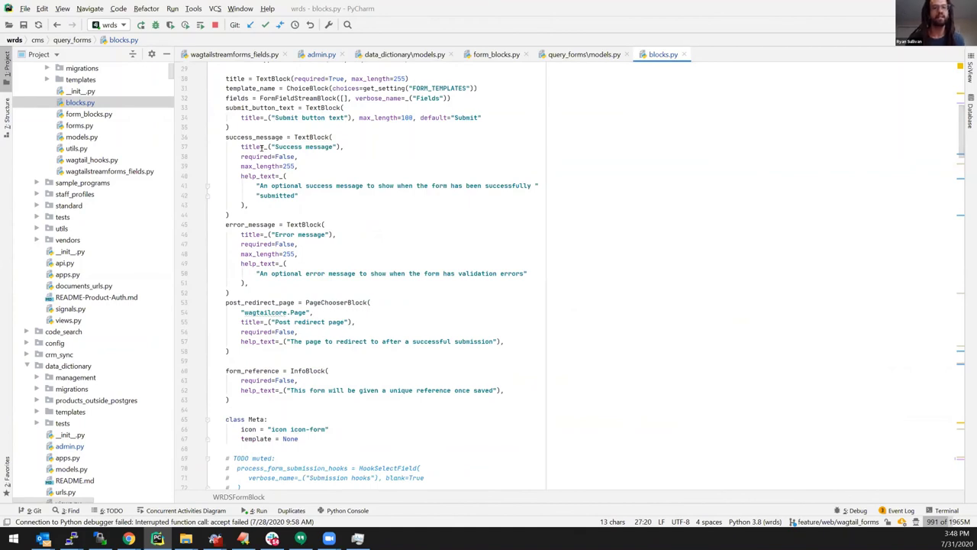
- Look over DateVariablesBlock in wagtailstreamforms_fields.py and return to the WRDSFormBlock class in blocks.py
{"action": "left_click", "coordinate": [253, 56]}
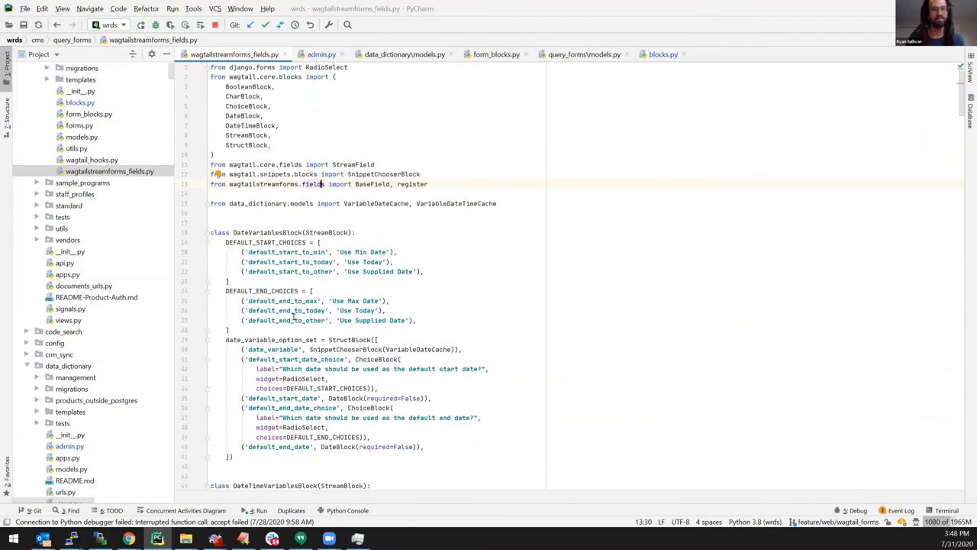
{"action": "scroll", "coordinate": [574, 65], "scroll_direction": "down", "scroll_amount": 2}
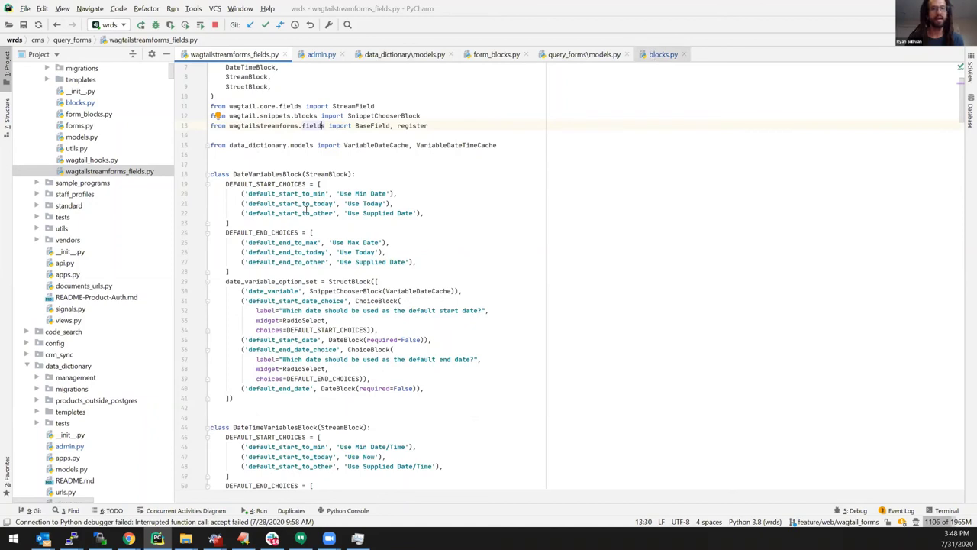
{"action": "key", "text": "ctrl+Tab"}
{"action": "scroll", "coordinate": [323, 196], "scroll_direction": "up", "scroll_amount": 2}
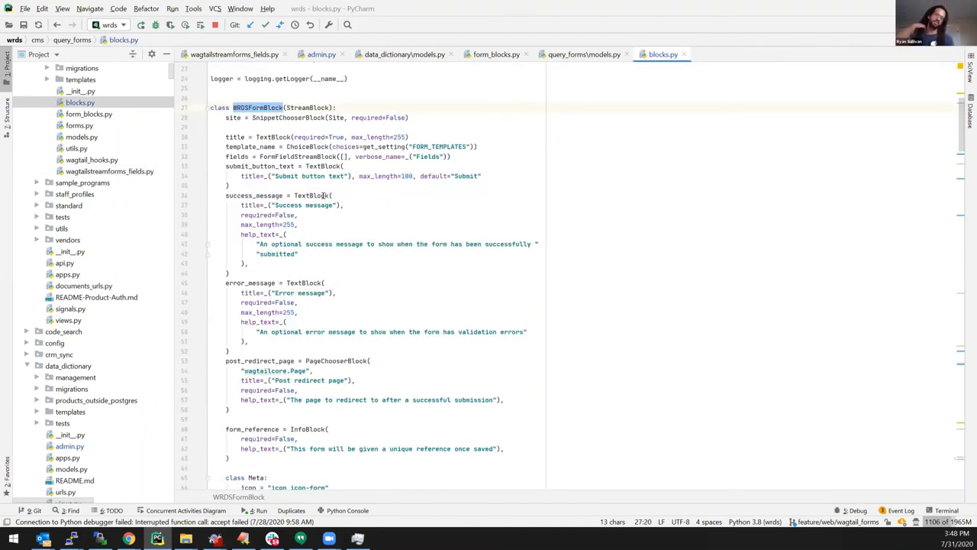
- Highlight the StreamBlock base class of WRDSFormBlock and review the class code through its copy method
{"action": "mouse_move", "coordinate": [323, 195]}
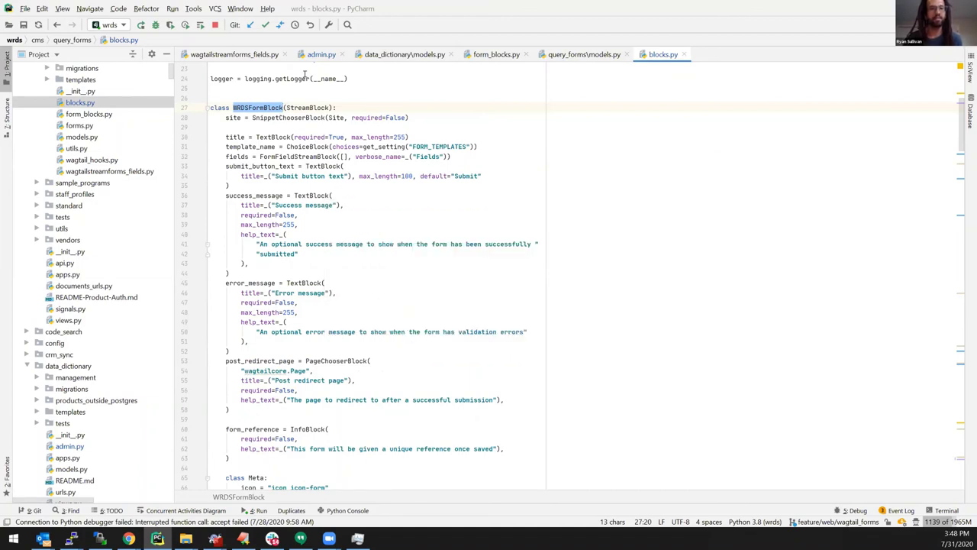
{"action": "double_click", "coordinate": [308, 108]}
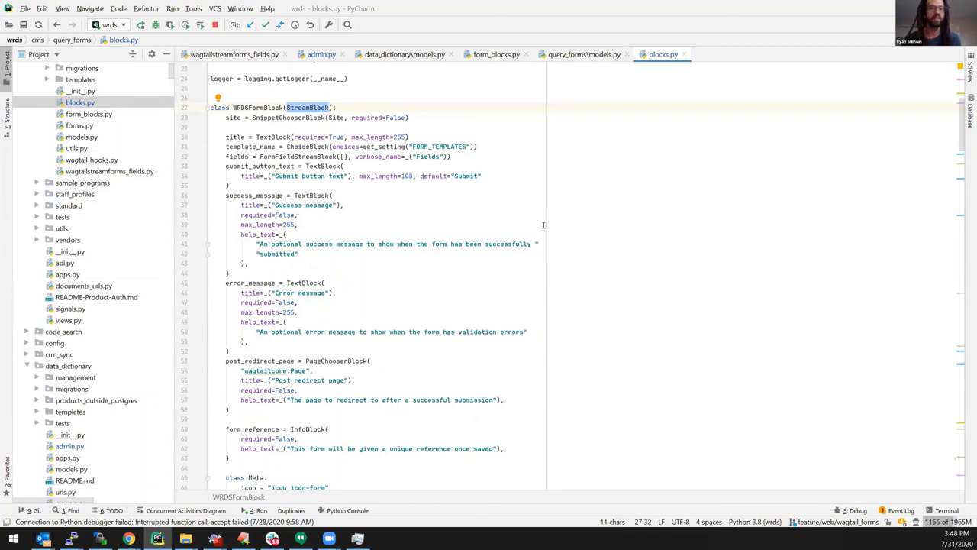
{"action": "scroll", "coordinate": [543, 225], "scroll_direction": "down", "scroll_amount": 1}
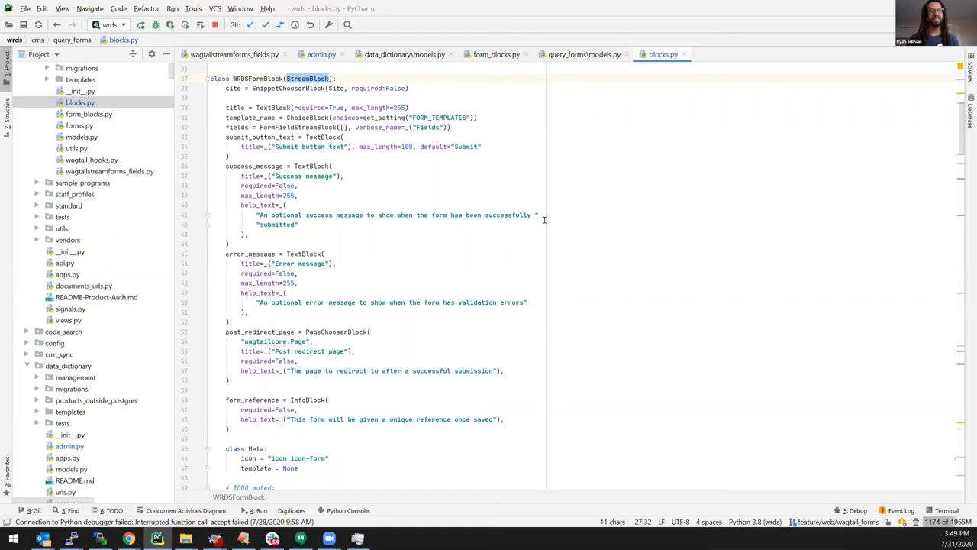
{"action": "scroll", "coordinate": [530, 282], "scroll_direction": "down", "scroll_amount": 5}
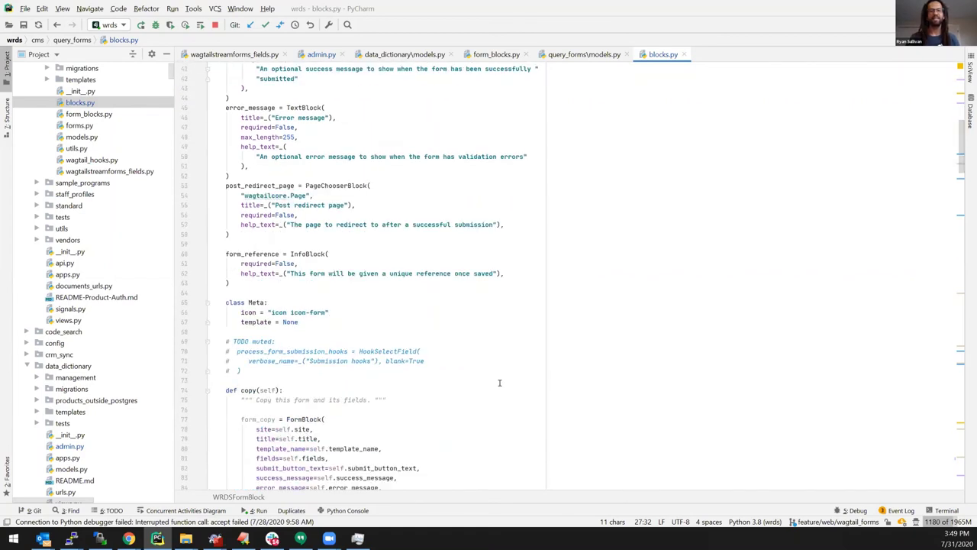
{"action": "scroll", "coordinate": [489, 410], "scroll_direction": "down", "scroll_amount": 1}
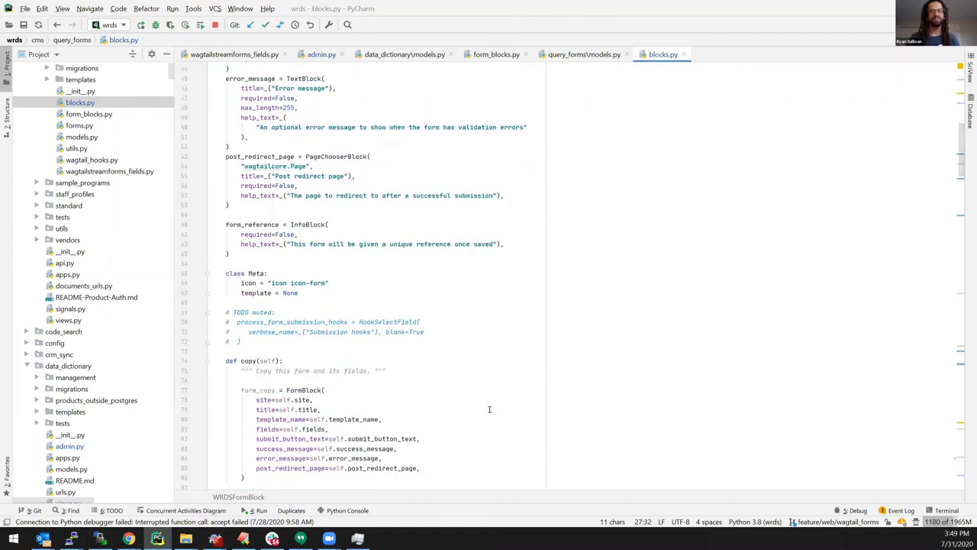
{"action": "scroll", "coordinate": [490, 409], "scroll_direction": "down", "scroll_amount": 5}
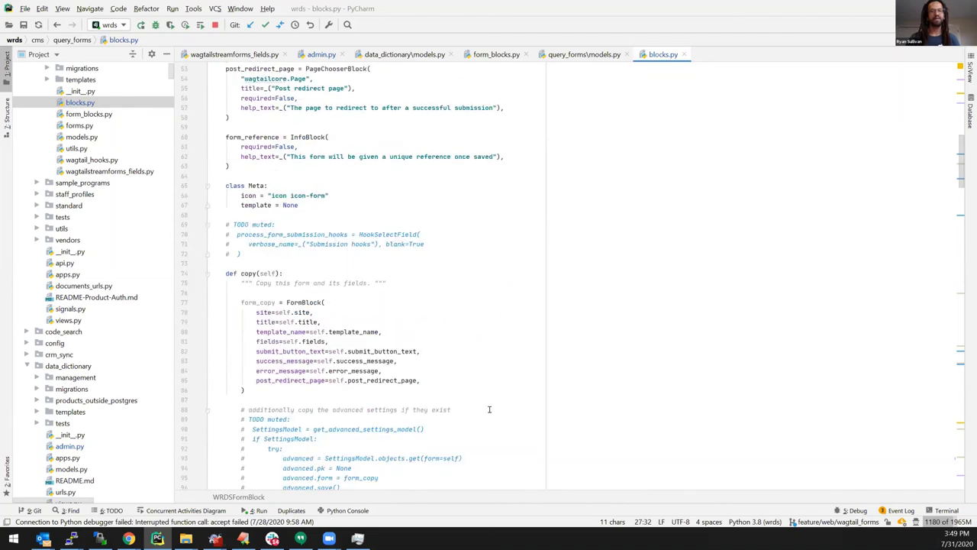